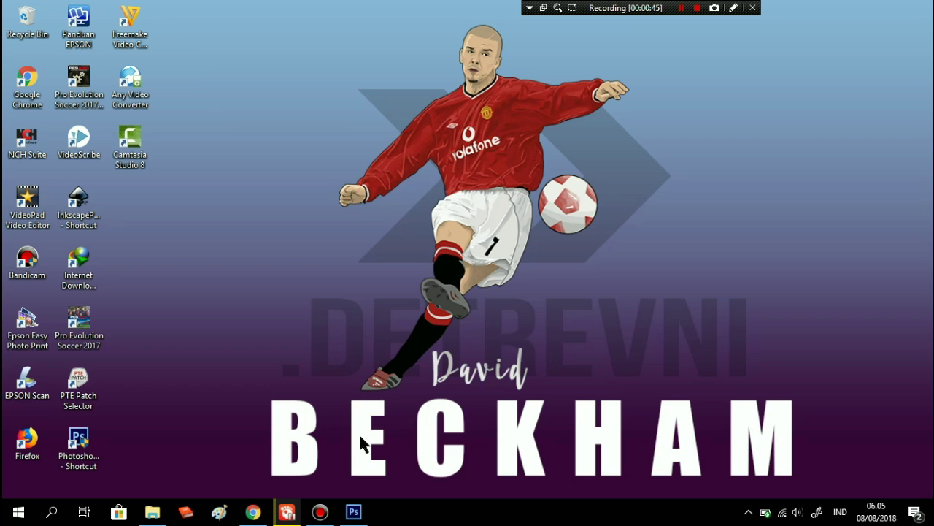
Step: Launch Adobe Photoshop CS6 from the taskbar and wait for the empty workspace
click(355, 513)
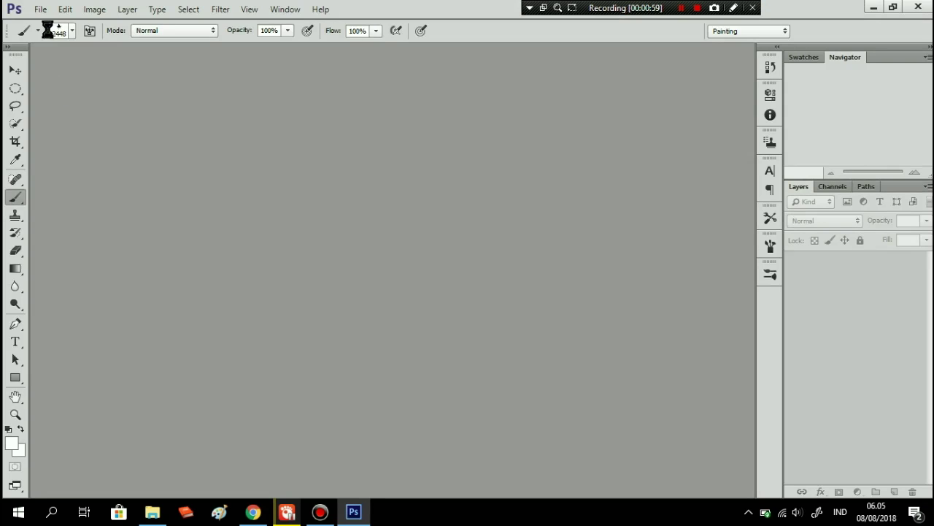
Step: Start a new document and switch its preset to Custom
click(44, 10)
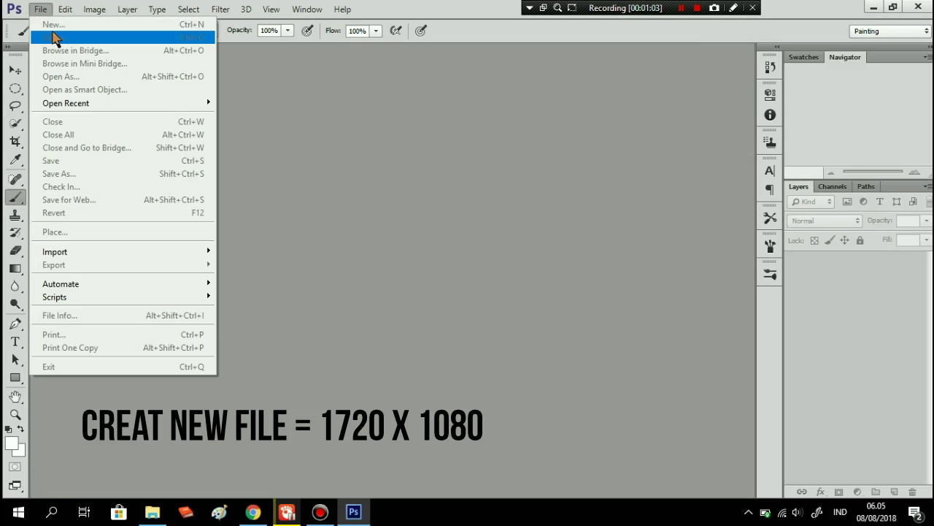
mouse_move(66, 103)
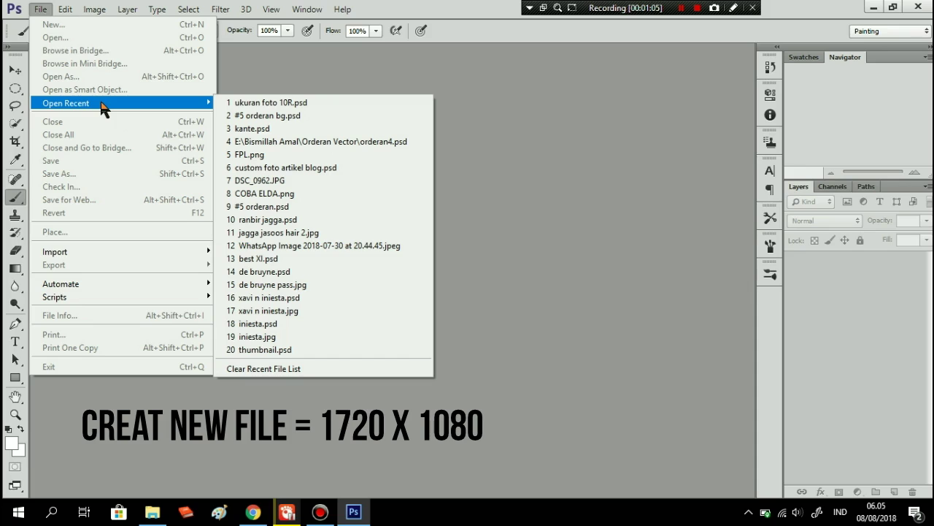
click(377, 74)
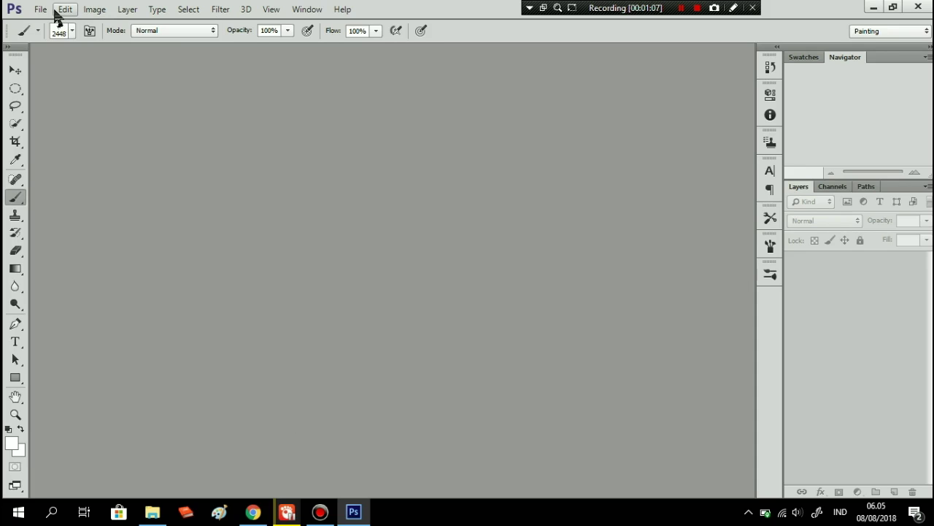
click(47, 9)
click(50, 24)
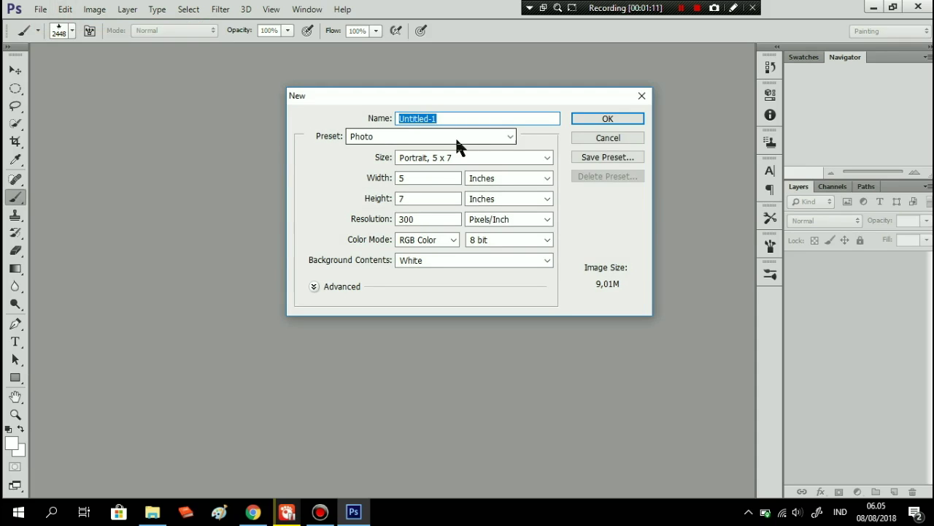
click(471, 137)
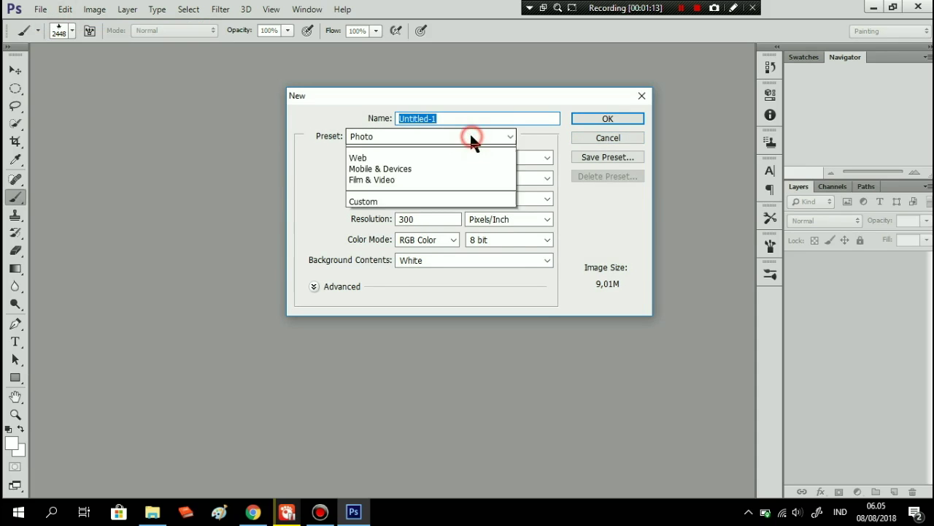
click(396, 272)
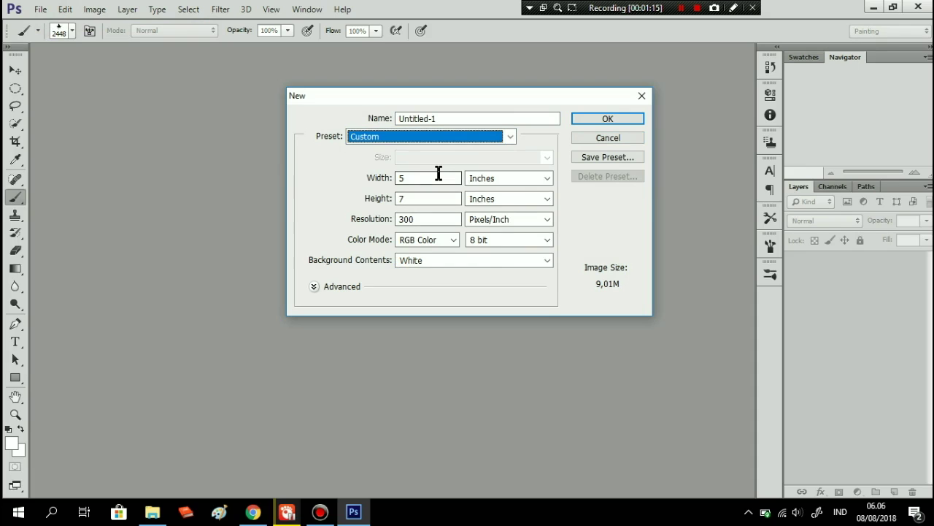
Step: Set the document size to 1920 × 1080 pixels
click(498, 183)
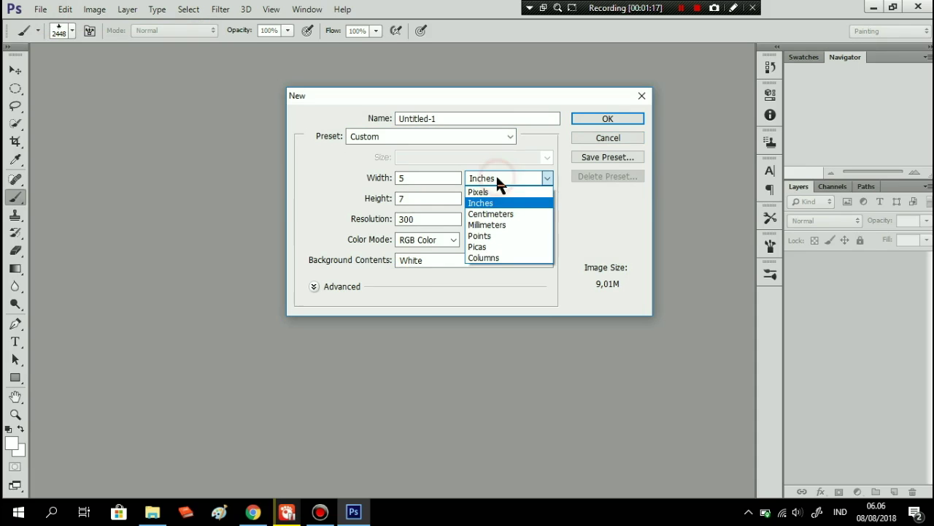
click(495, 192)
click(443, 179)
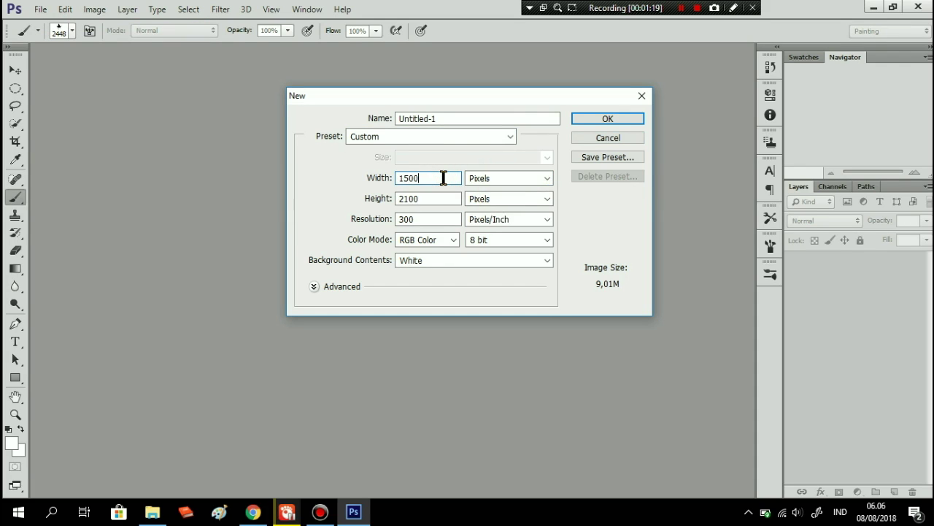
key(BackSpace)
key(BackSpace)
text(920)
key(Tab)
key(Tab)
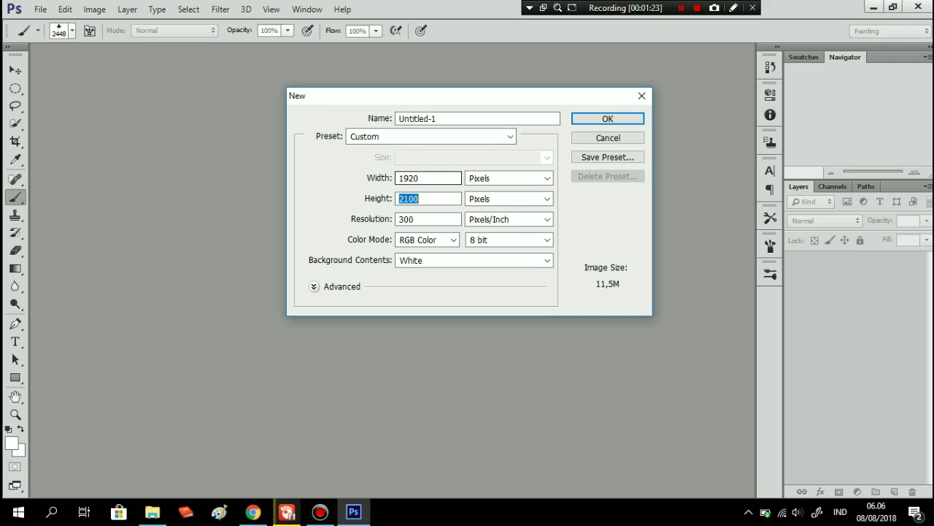
text(1080)
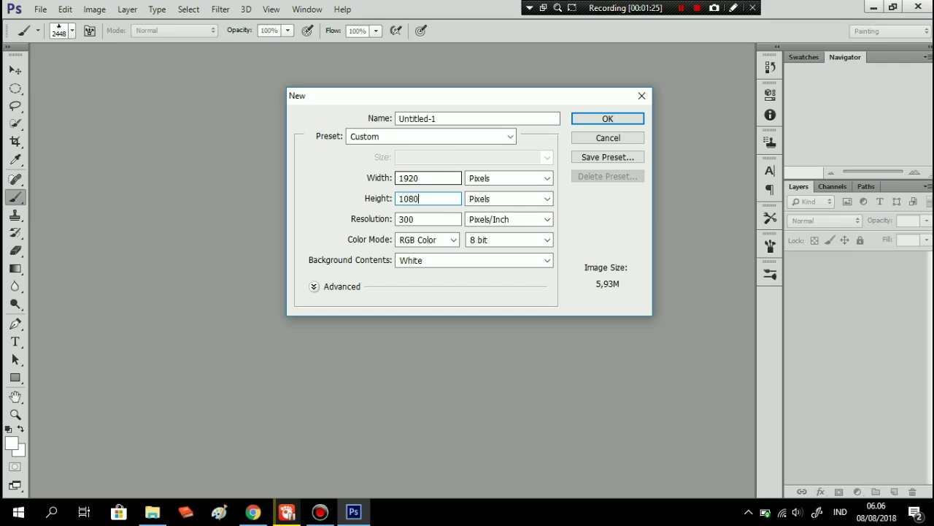
Step: Set resolution to 300 pixels/inch and create the white document
click(300, 508)
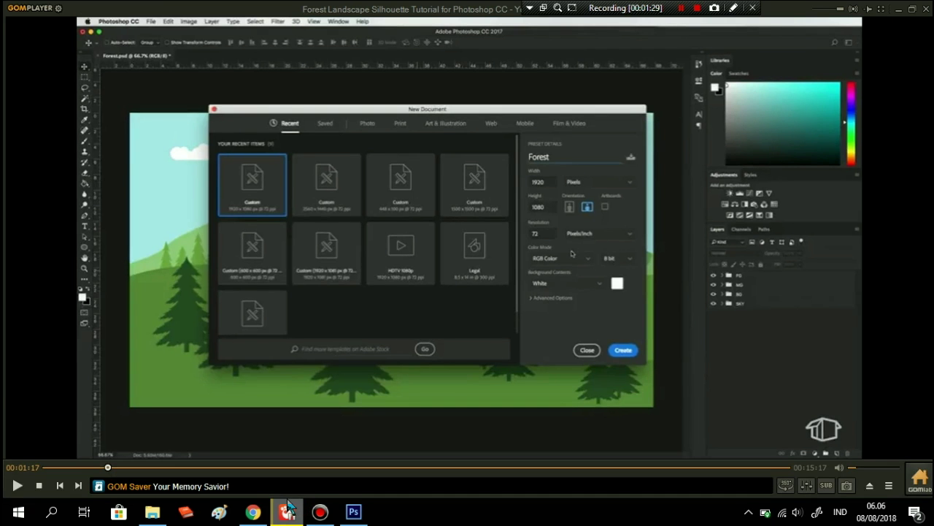
click(288, 504)
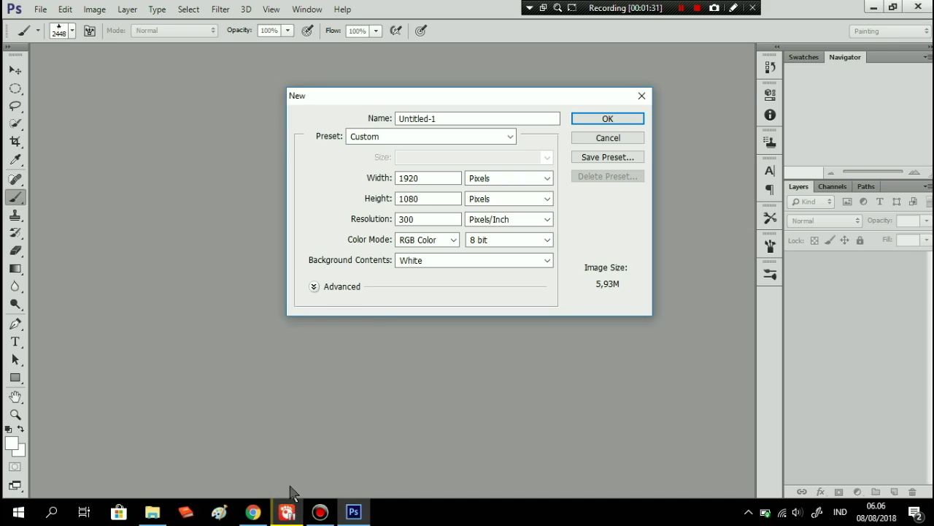
drag(426, 218, 380, 218)
text(70)
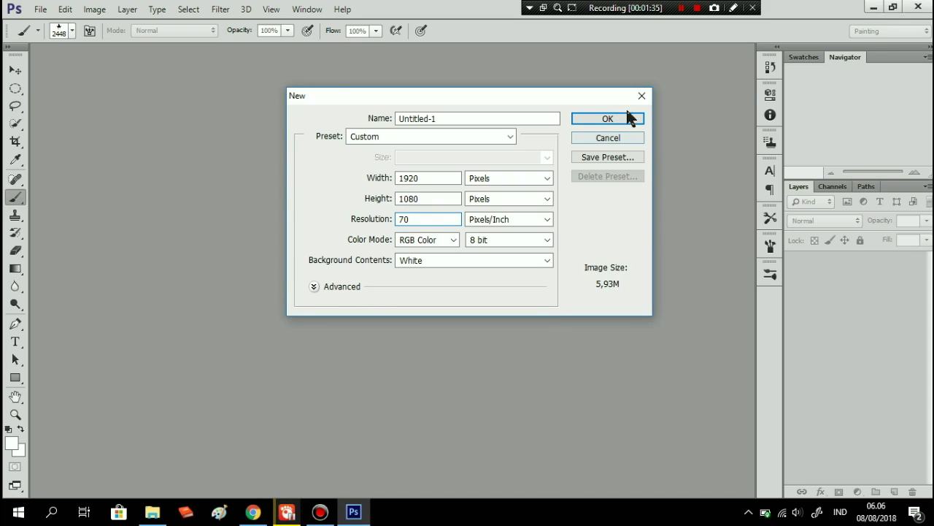
key(BackSpace)
key(BackSpace)
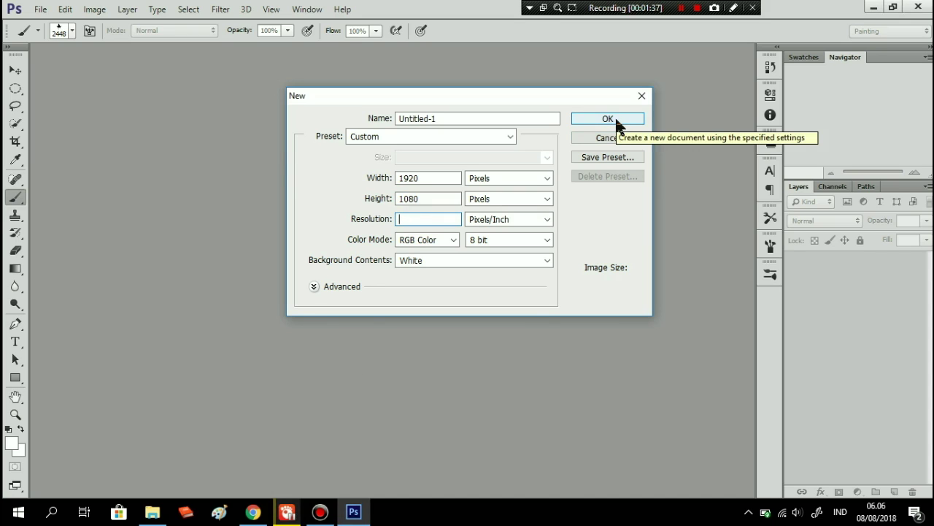
text(300)
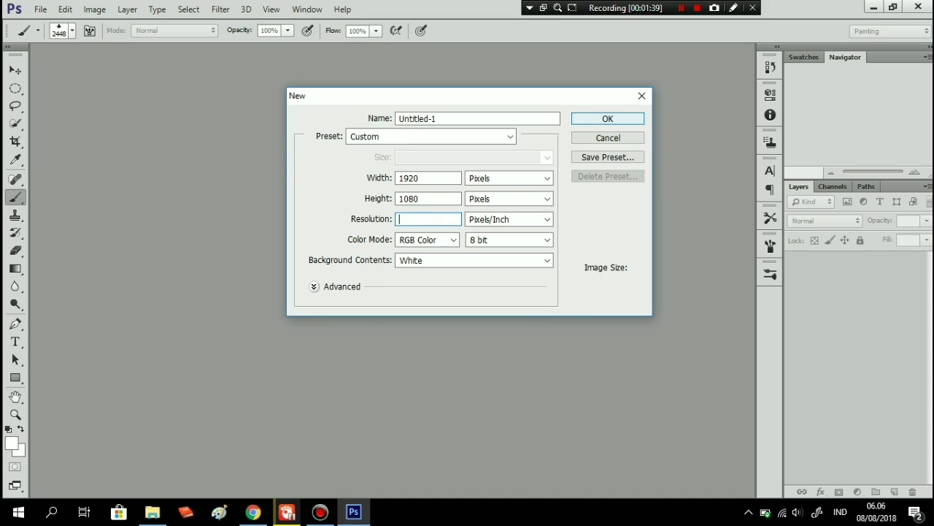
text(70)
click(606, 119)
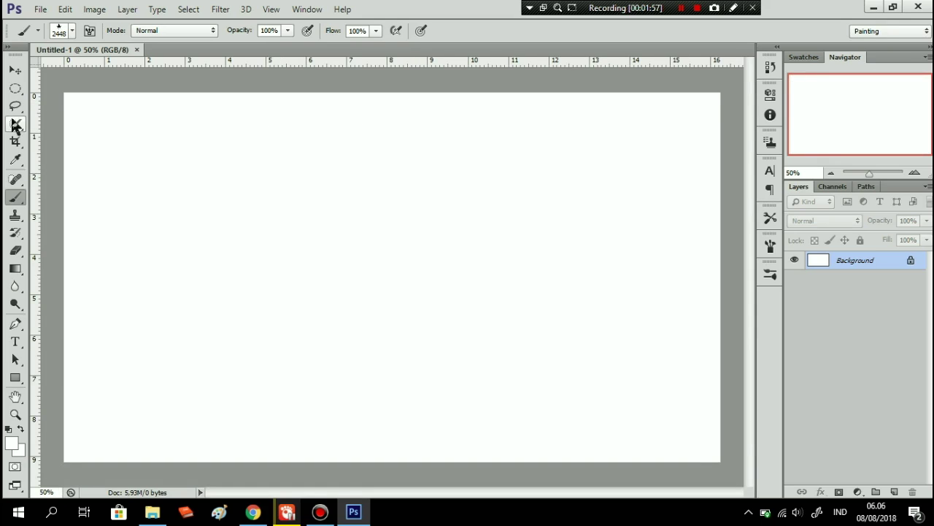
Step: Add Layer 1 and lasso a wavy hill outline across the canvas bottom
click(16, 109)
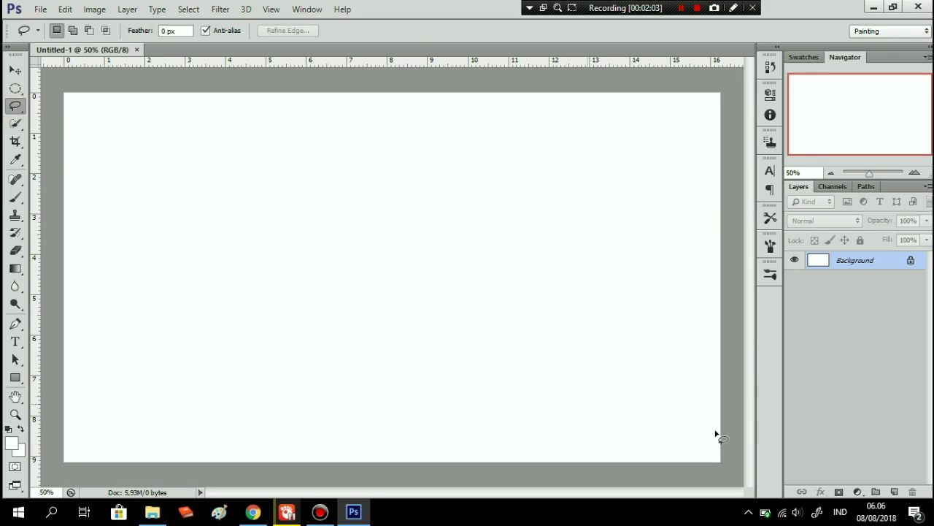
click(895, 493)
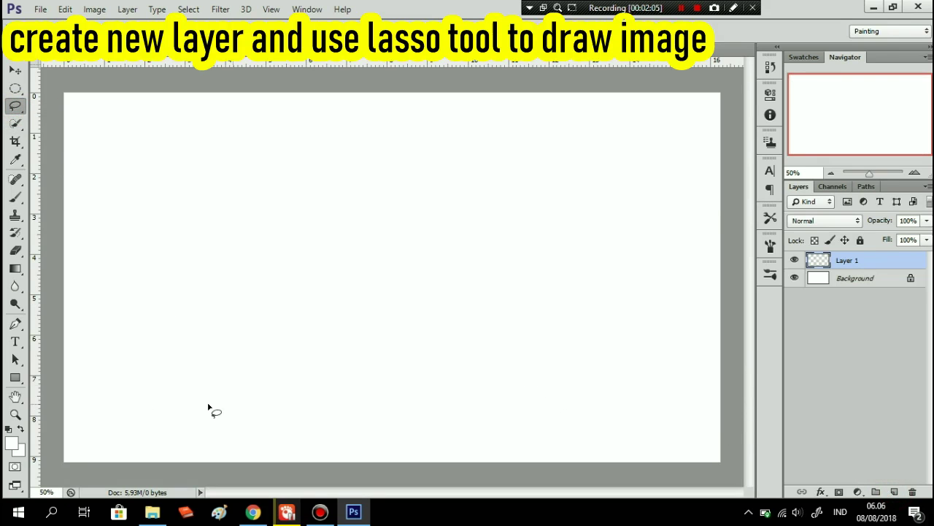
mouse_move(54, 404)
mouse_down()
mouse_move(678, 389)
mouse_move(732, 401)
mouse_move(744, 479)
mouse_move(384, 517)
mouse_move(202, 514)
mouse_move(47, 498)
mouse_move(35, 405)
mouse_up()
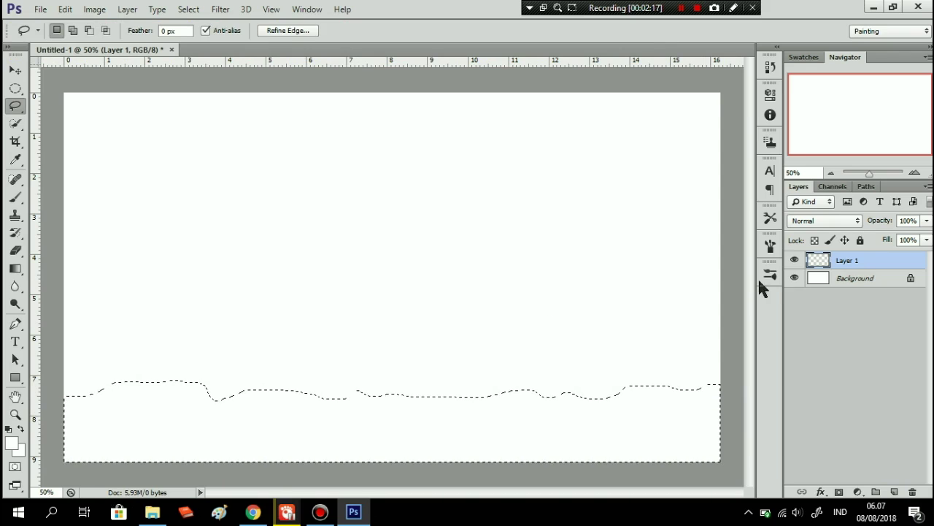
click(819, 263)
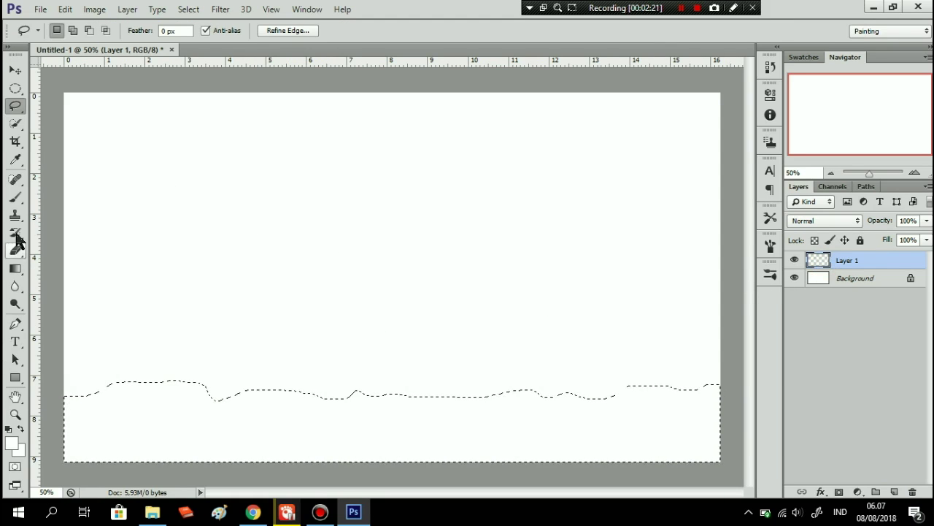
Step: Fill the hill selection with bright green #2fc03c using Paint Bucket, then add a new layer
click(12, 442)
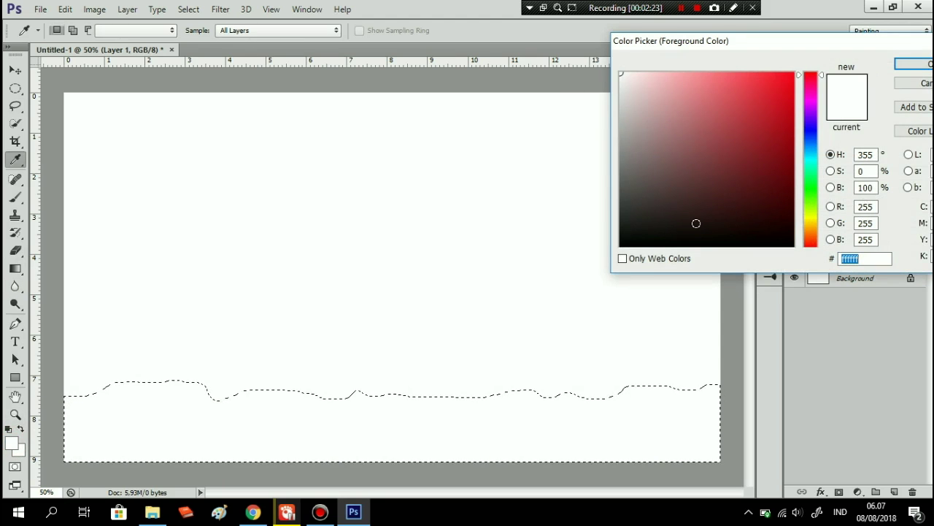
mouse_move(815, 146)
mouse_down()
mouse_move(816, 190)
mouse_move(789, 175)
mouse_move(752, 115)
mouse_up()
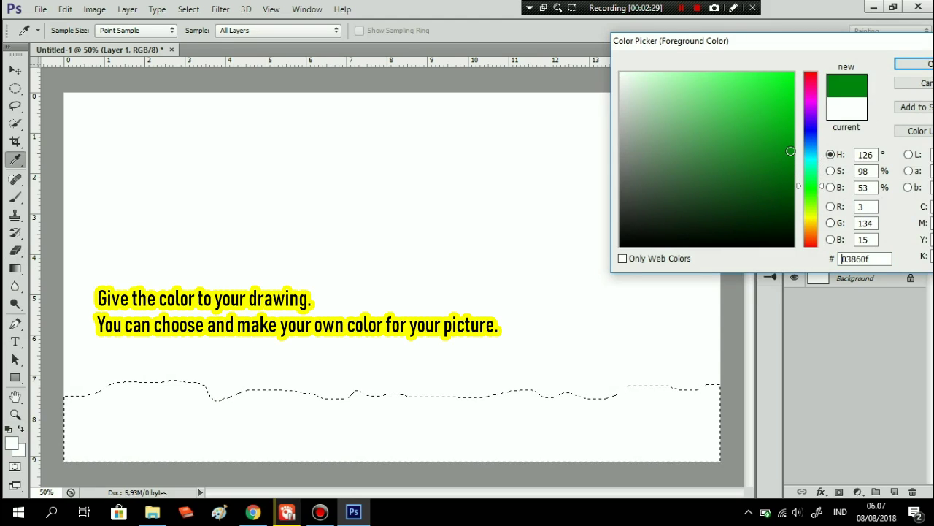
click(907, 64)
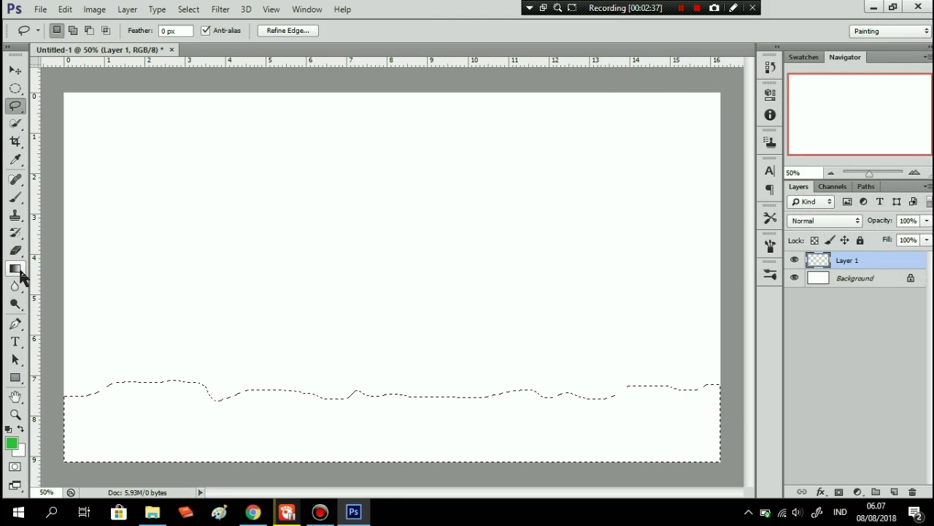
click(17, 269)
click(48, 280)
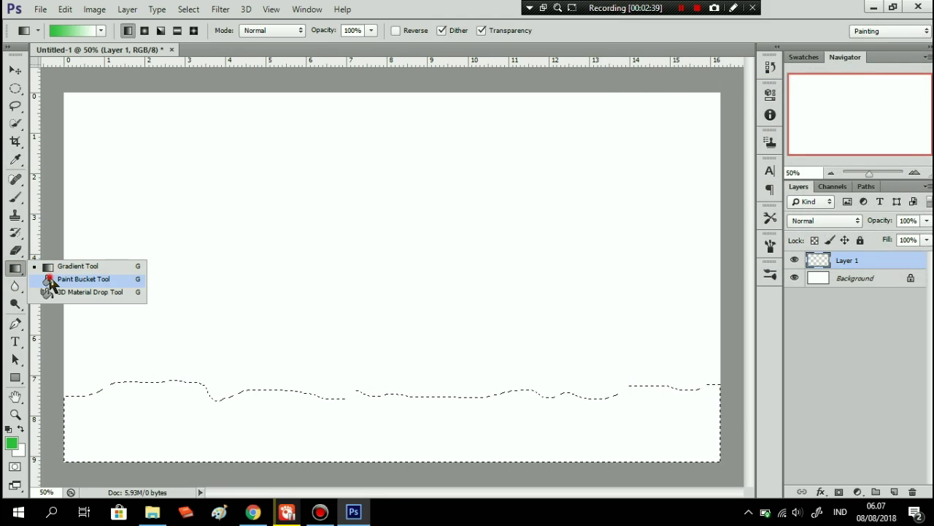
click(159, 409)
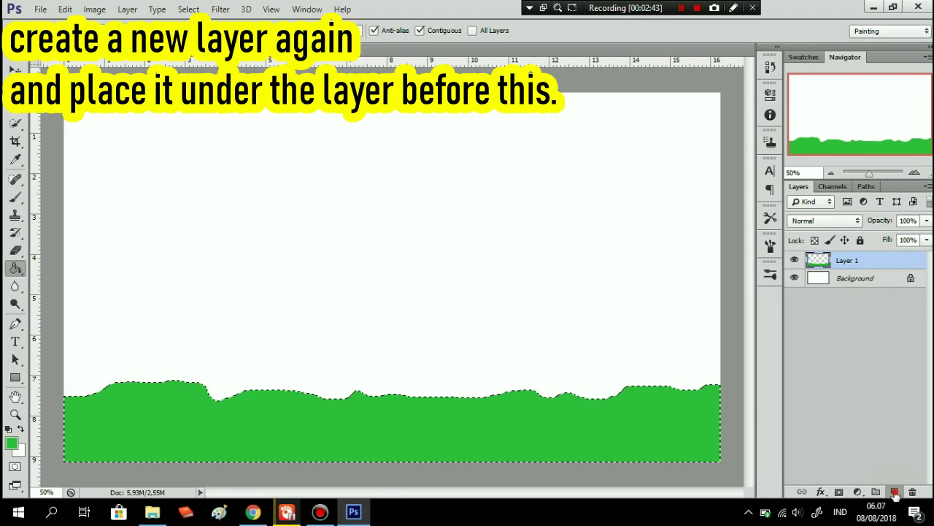
click(894, 491)
Step: Deselect, move Layer 1 above Layer 2, and lasso a taller hill outline behind it
click(14, 120)
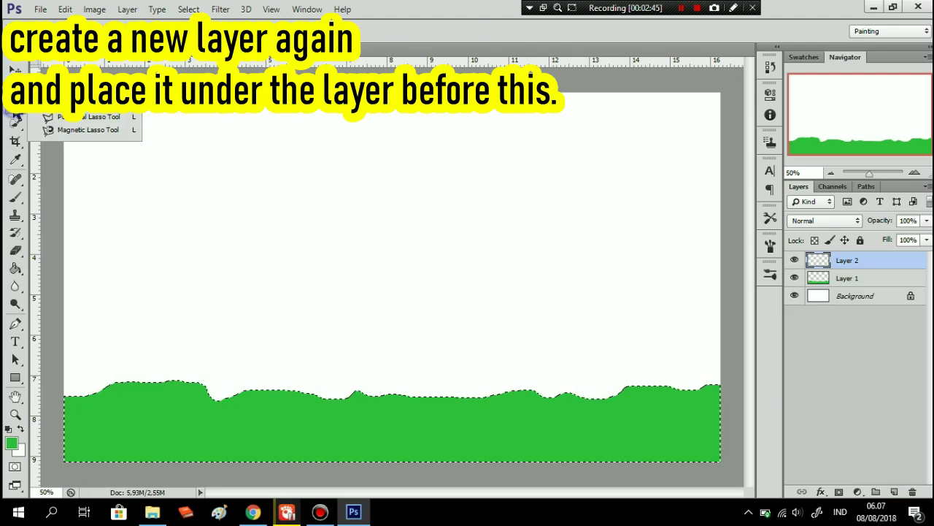
click(73, 104)
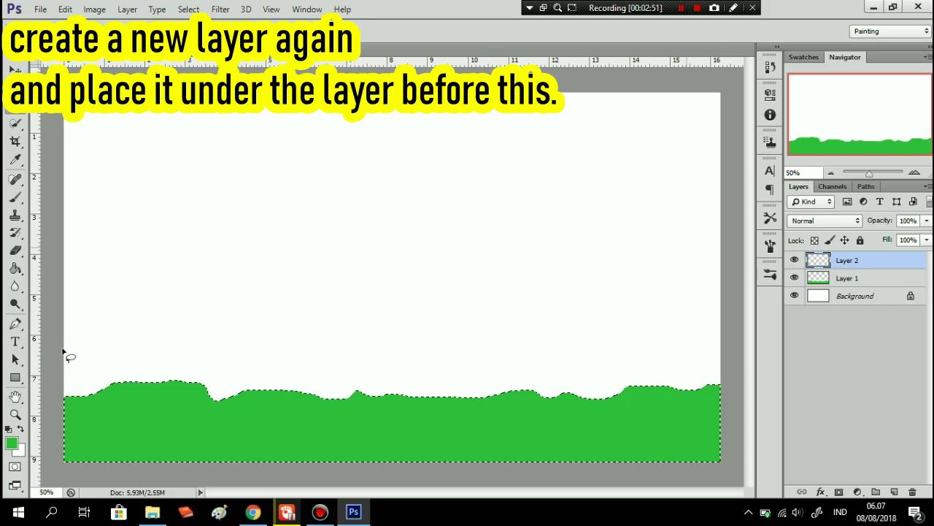
key(ctrl+d)
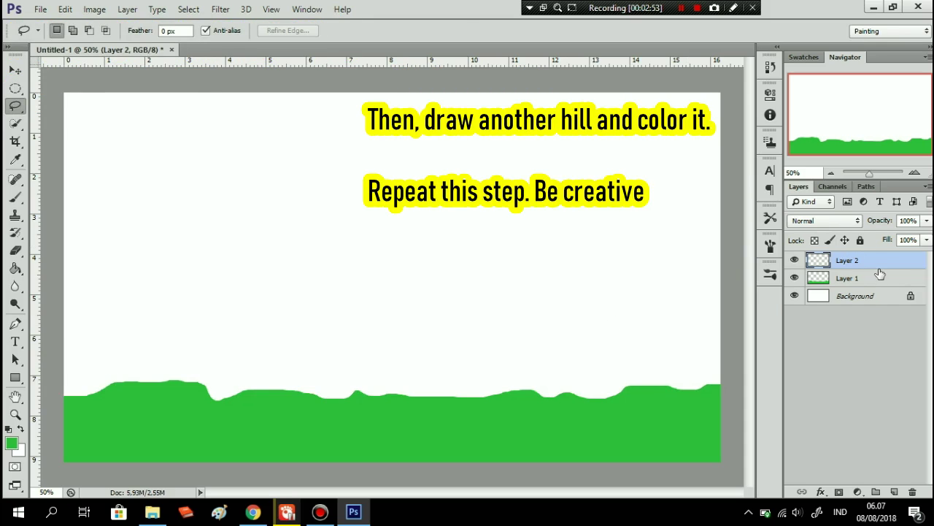
drag(879, 277, 876, 256)
mouse_move(54, 374)
mouse_down()
mouse_move(90, 338)
mouse_move(183, 290)
mouse_move(223, 309)
mouse_move(346, 329)
mouse_move(730, 371)
mouse_move(757, 423)
mouse_move(680, 506)
mouse_move(171, 500)
mouse_move(58, 488)
mouse_up()
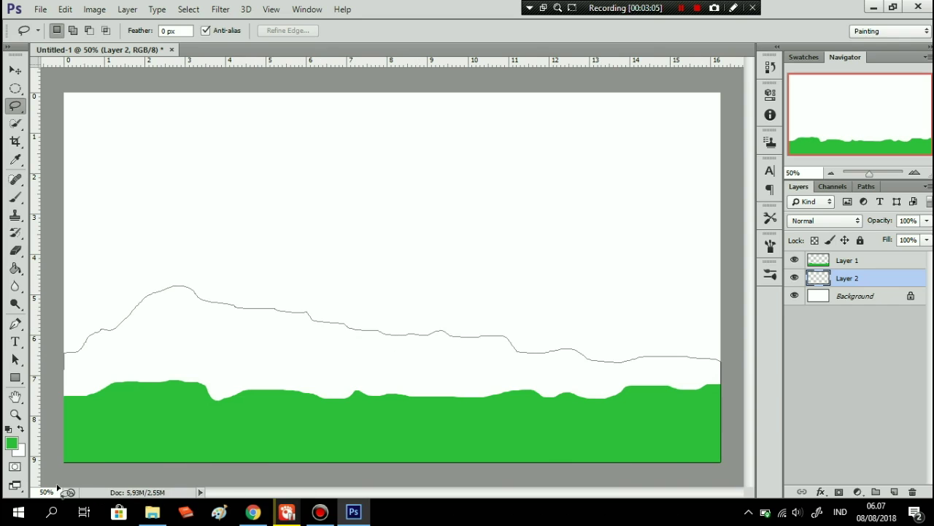
drag(41, 375, 42, 373)
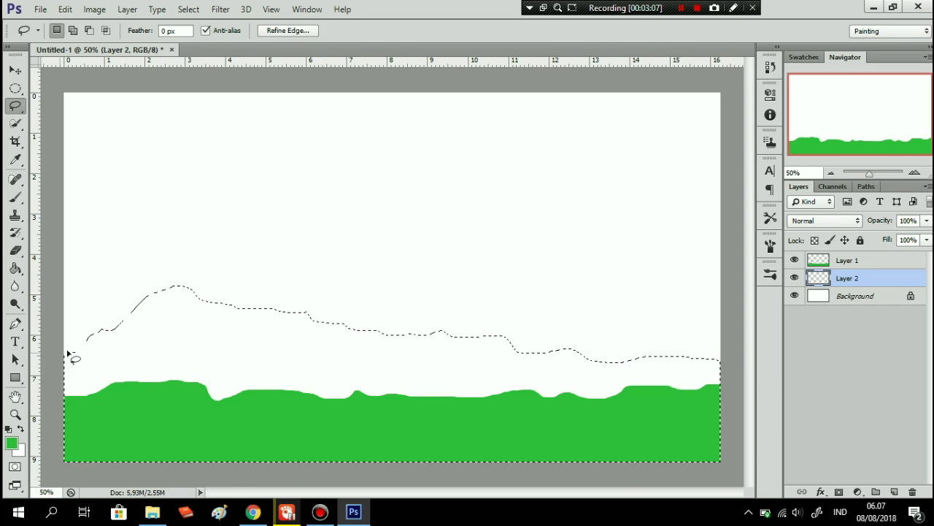
Step: Fill the upper hills on Layer 2 with lighter green #4ae058 and add Layer 3 above Background
click(12, 442)
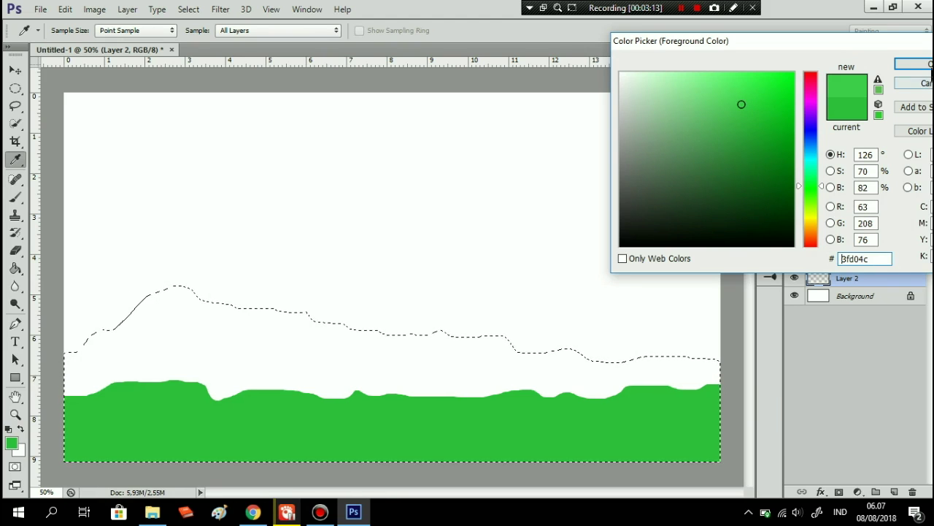
click(916, 64)
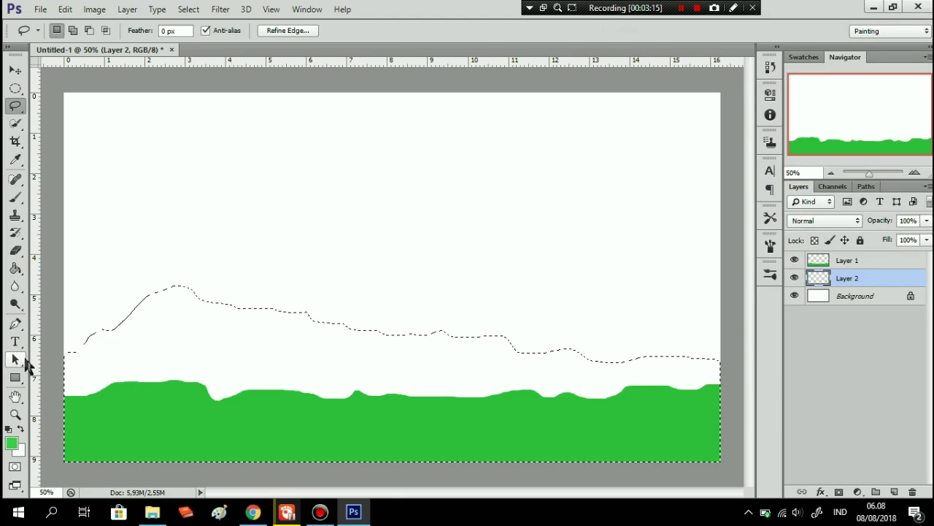
click(14, 270)
click(165, 326)
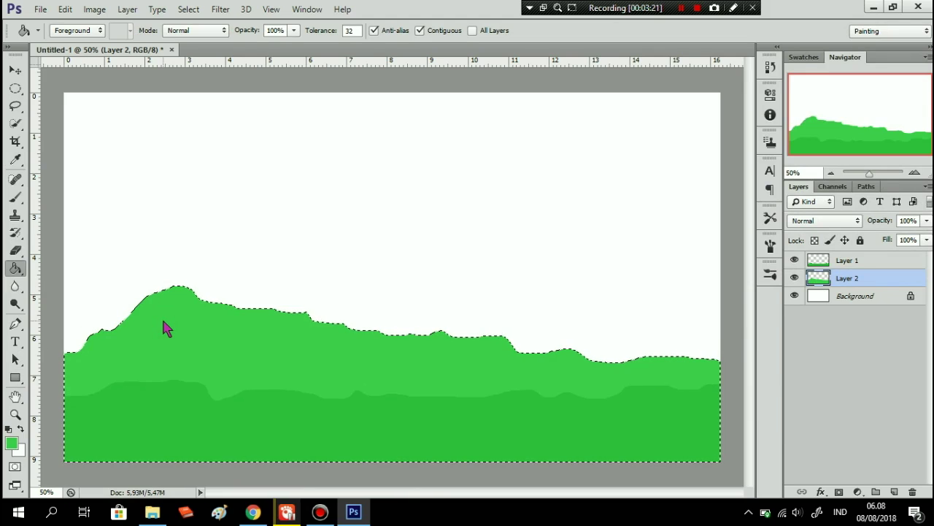
click(12, 442)
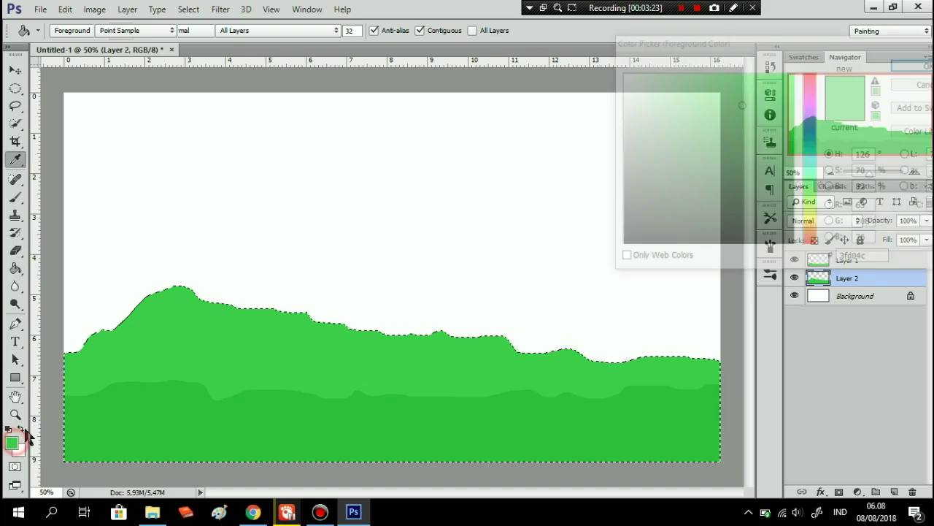
click(736, 93)
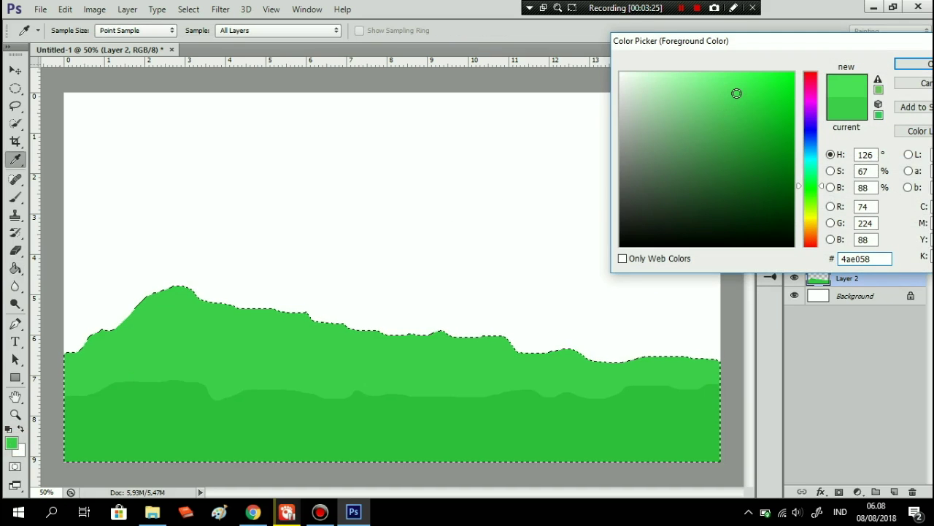
click(919, 64)
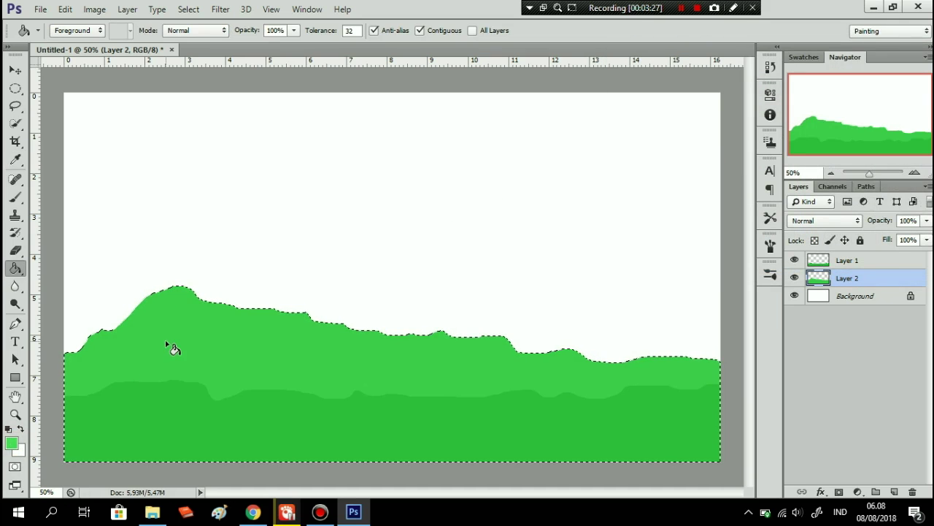
click(167, 343)
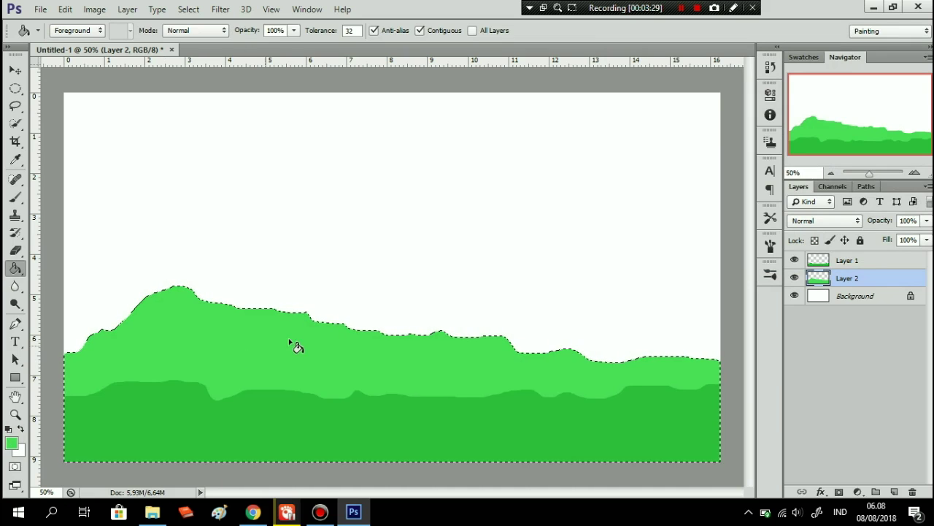
click(878, 305)
click(894, 491)
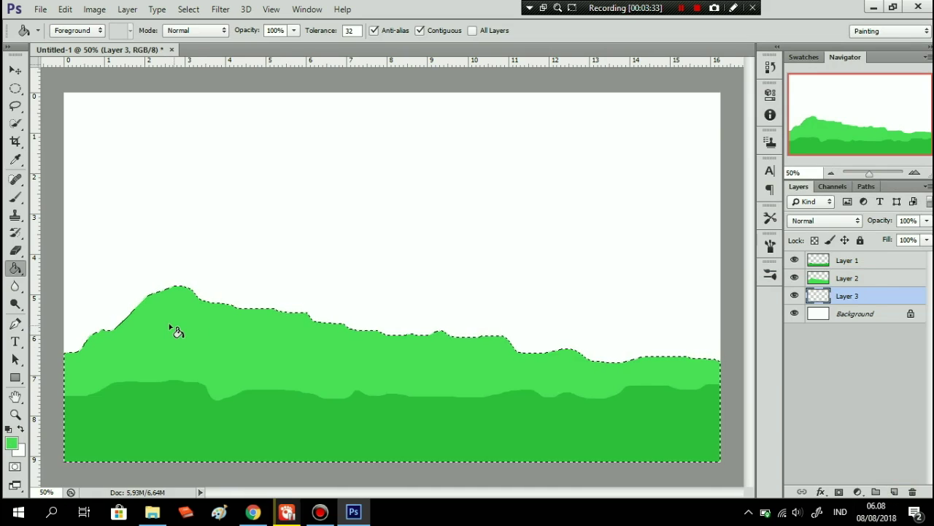
Step: Lasso the far hill ridge from the left edge down to the canvas bottom
key(l)
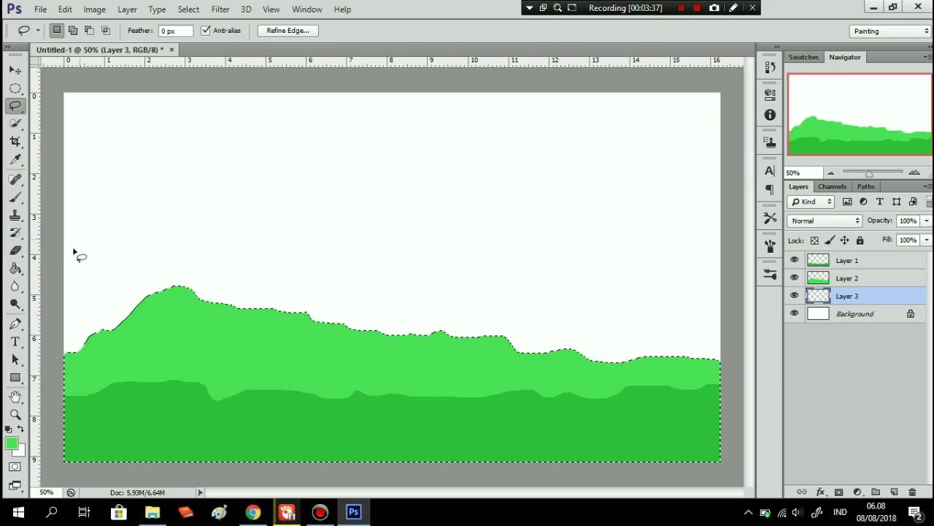
drag(57, 296, 236, 295)
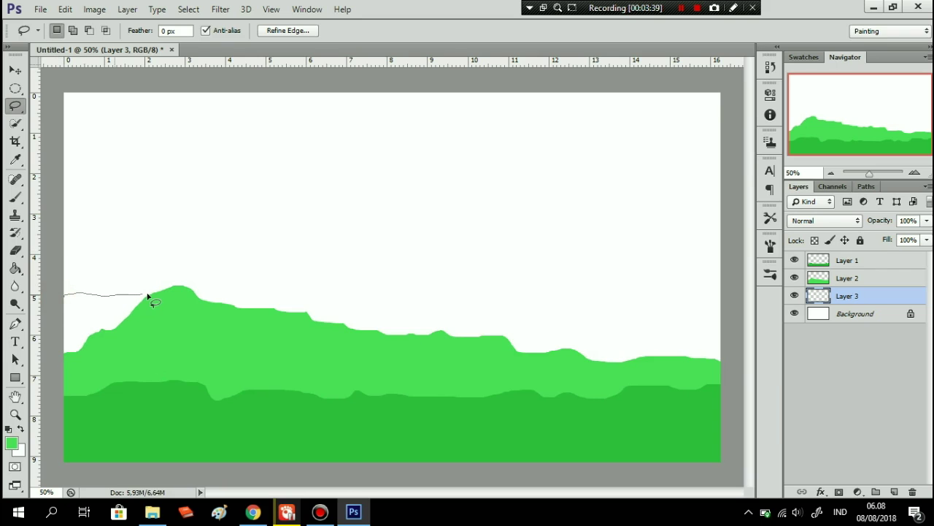
mouse_move(344, 307)
mouse_down()
mouse_move(555, 289)
mouse_move(672, 307)
mouse_move(735, 302)
mouse_move(755, 366)
mouse_up()
mouse_move(728, 454)
mouse_down()
mouse_move(476, 488)
mouse_move(188, 488)
mouse_move(56, 467)
mouse_up()
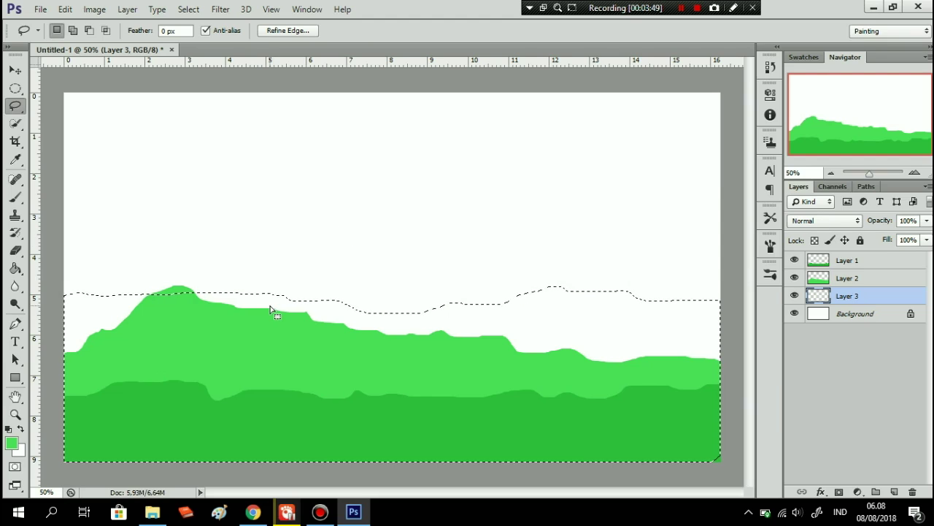
Step: Fill the far hills on Layer 3 with pale green #5bf169 and deselect
key(g)
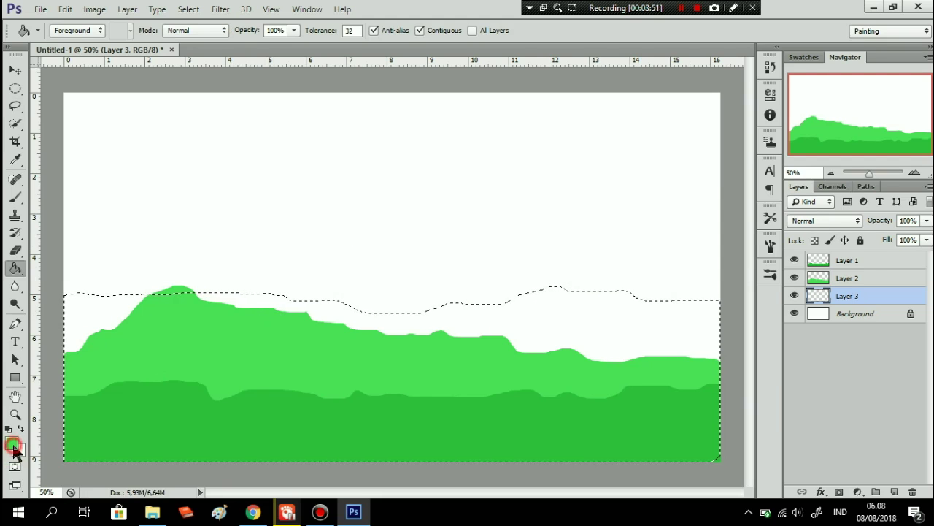
click(14, 441)
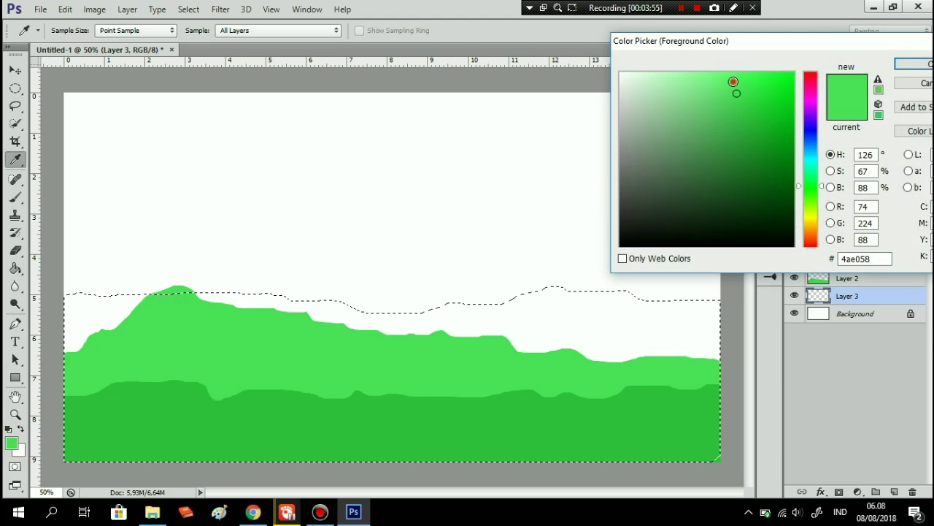
click(735, 81)
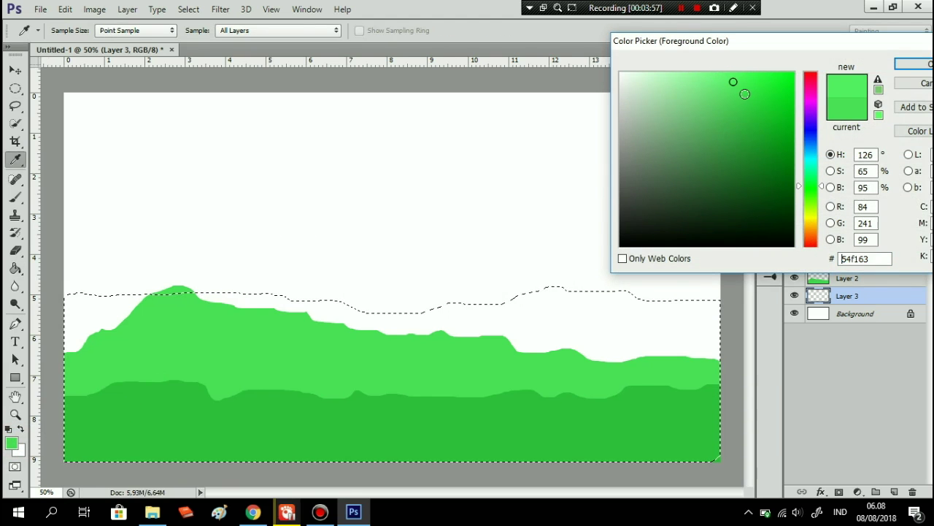
click(709, 78)
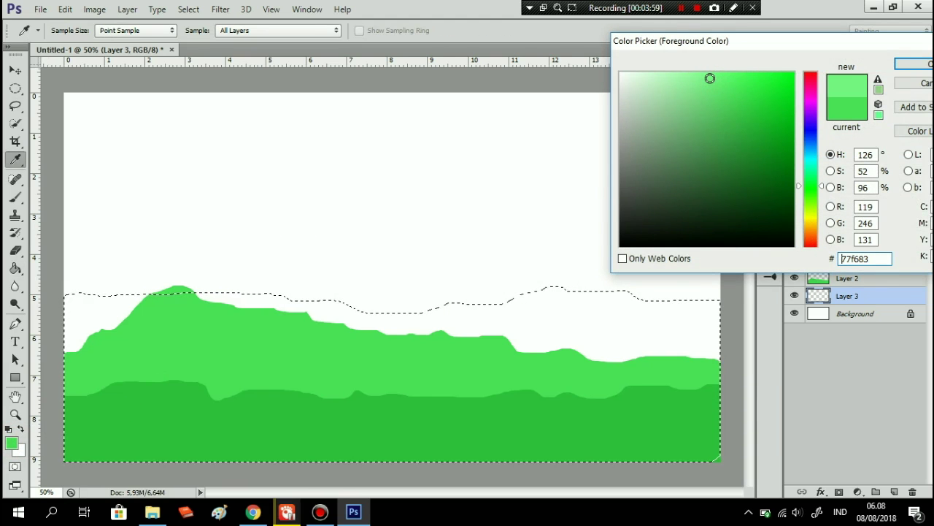
click(743, 122)
click(725, 86)
click(452, 365)
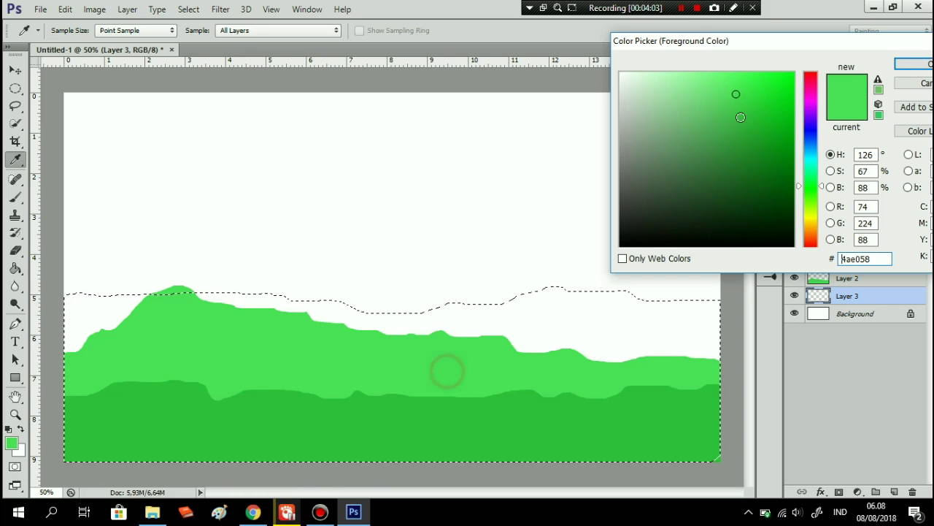
click(728, 82)
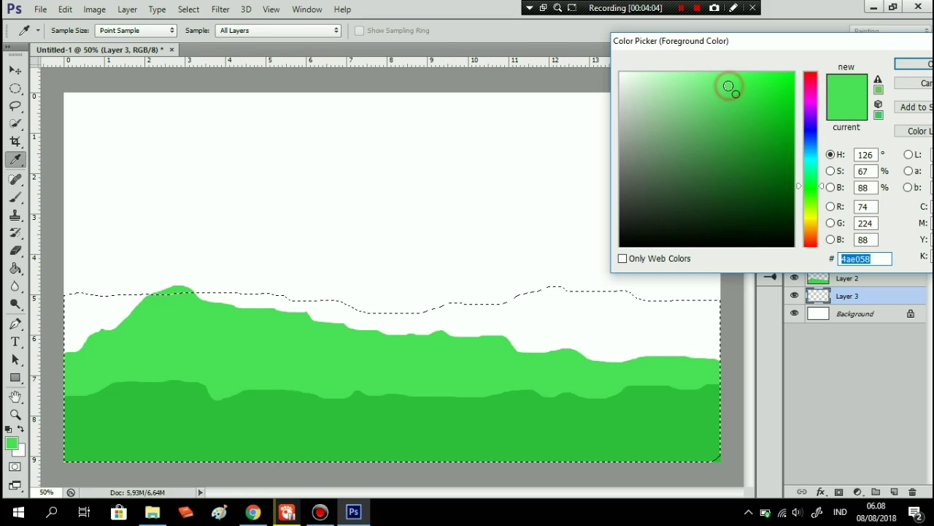
click(912, 64)
key(g)
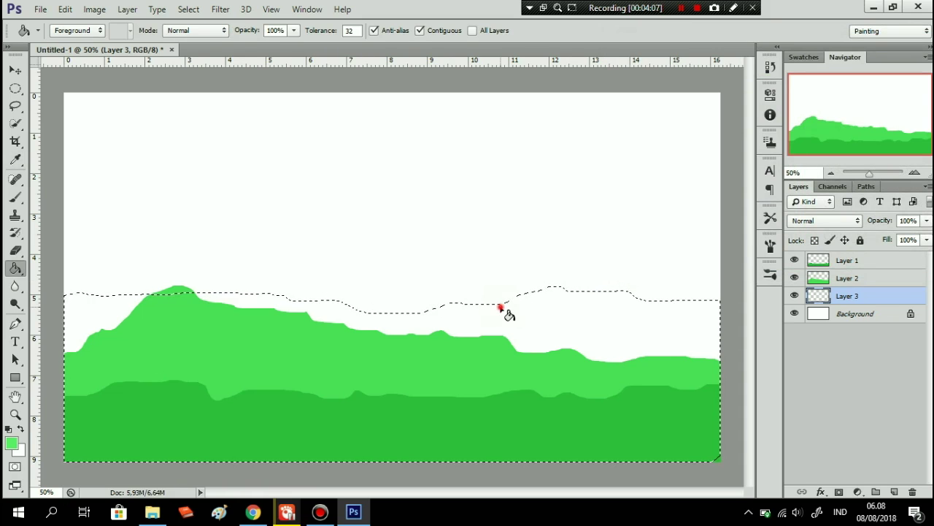
click(505, 313)
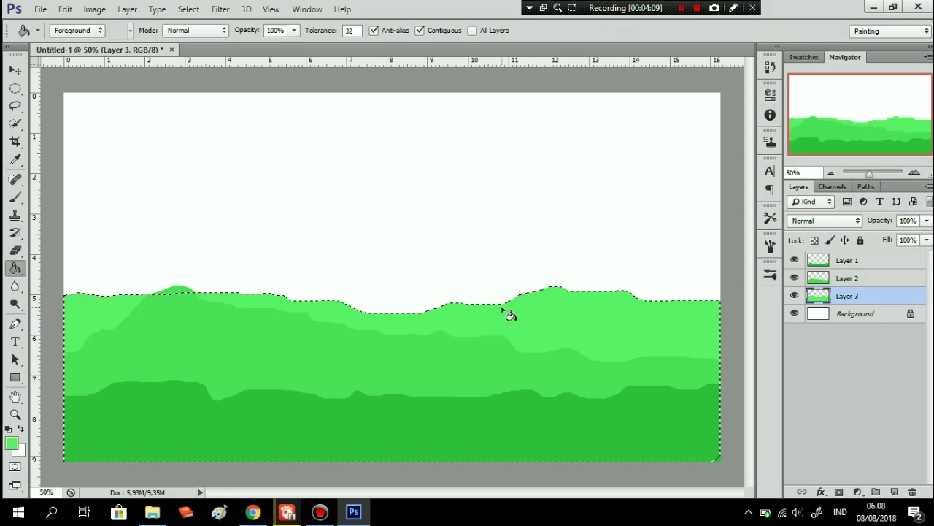
key(ctrl+d)
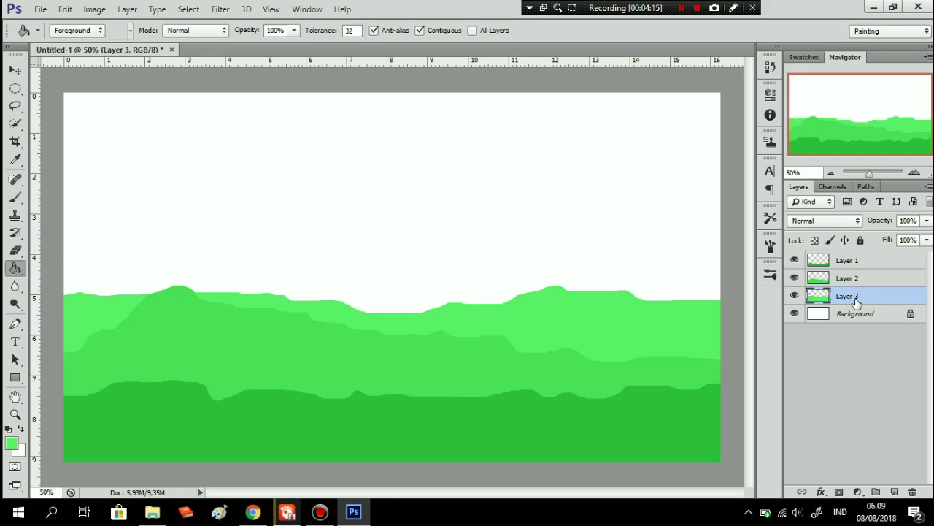
right_click(15, 268)
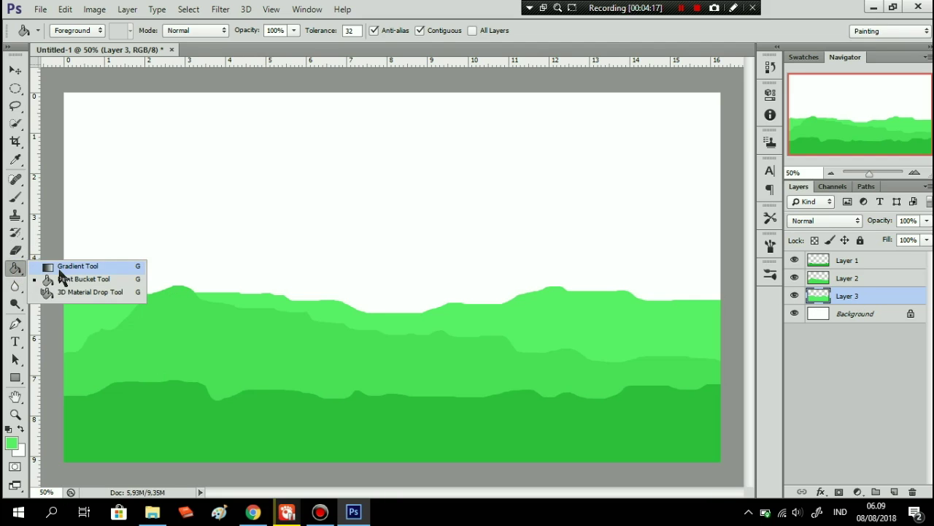
click(64, 269)
click(645, 278)
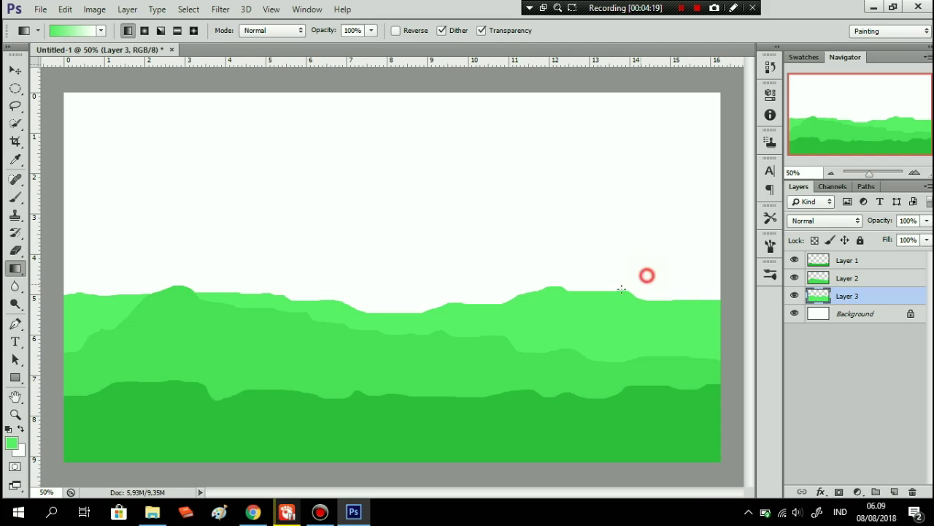
drag(587, 320, 552, 333)
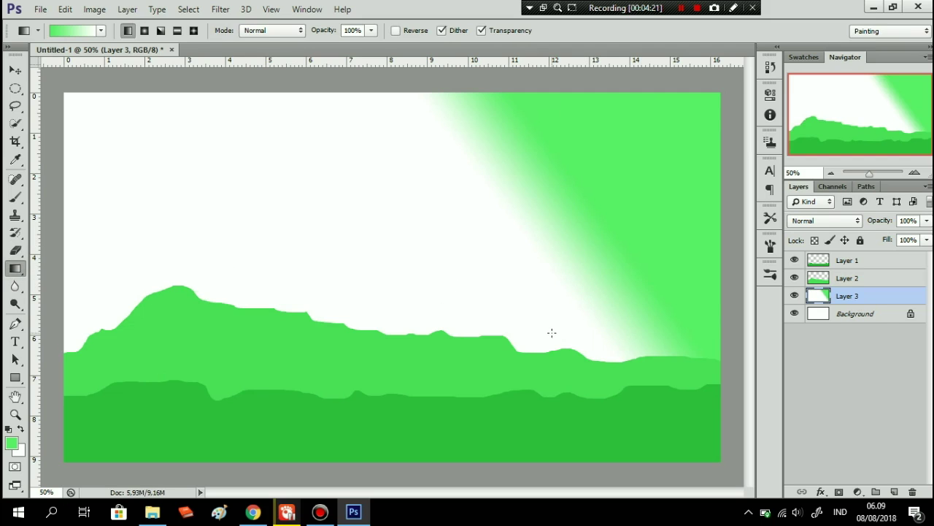
key(ctrl+z)
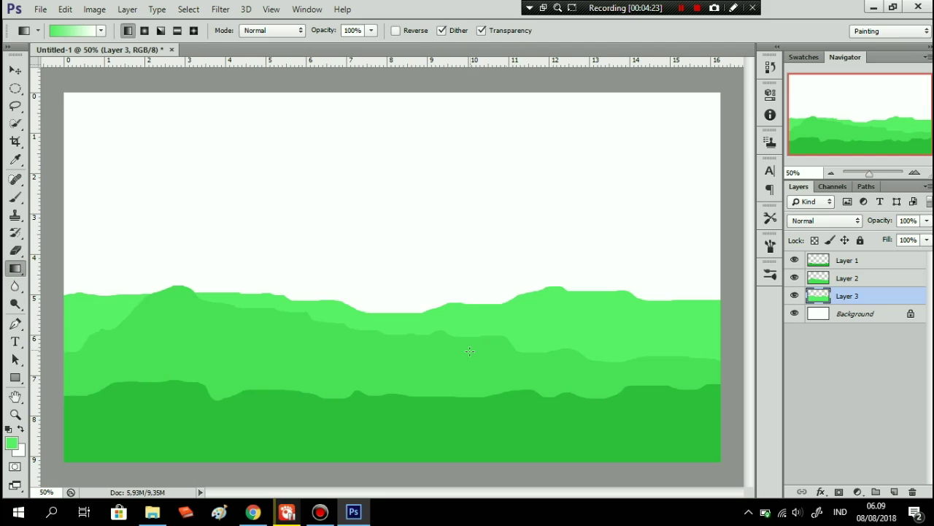
drag(470, 351, 523, 329)
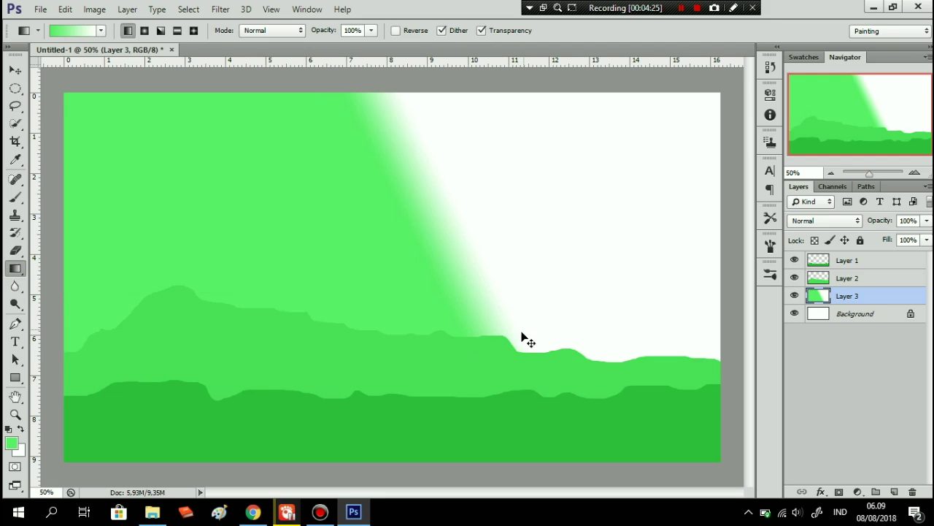
key(ctrl+z)
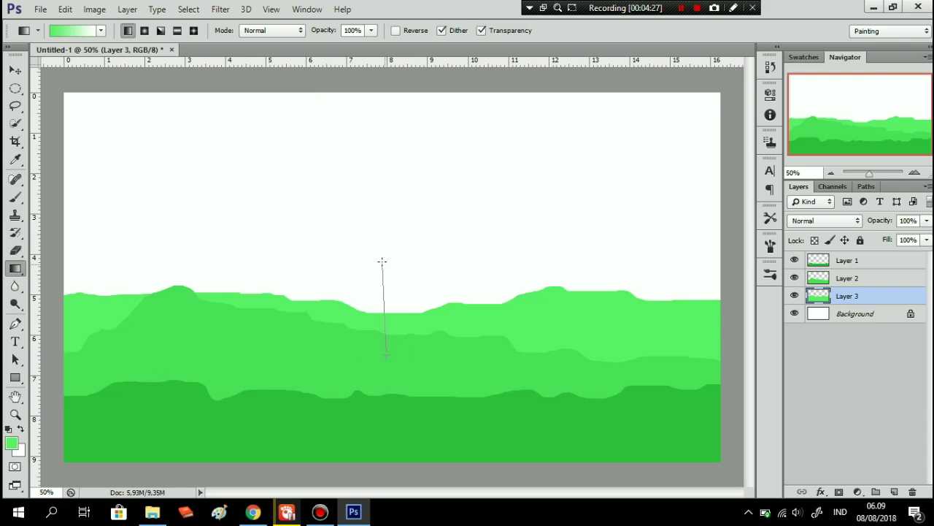
drag(387, 266, 388, 263)
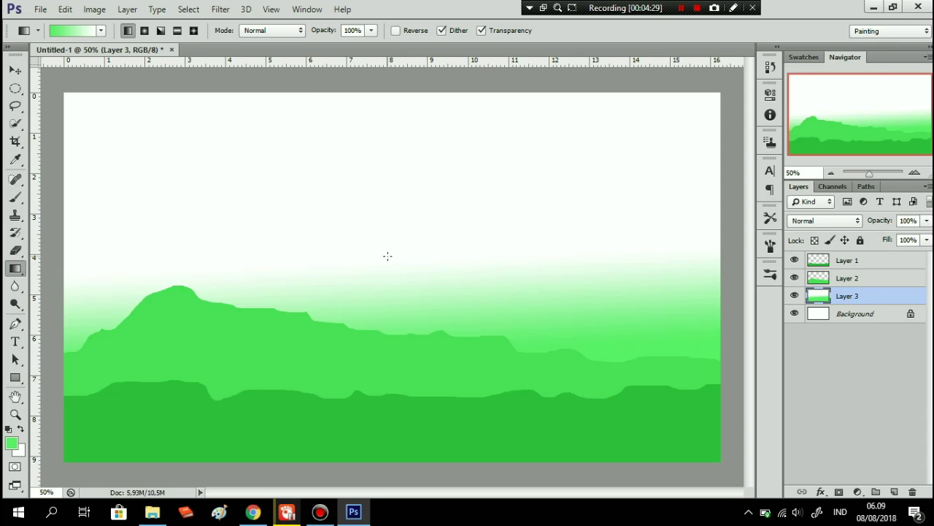
click(77, 30)
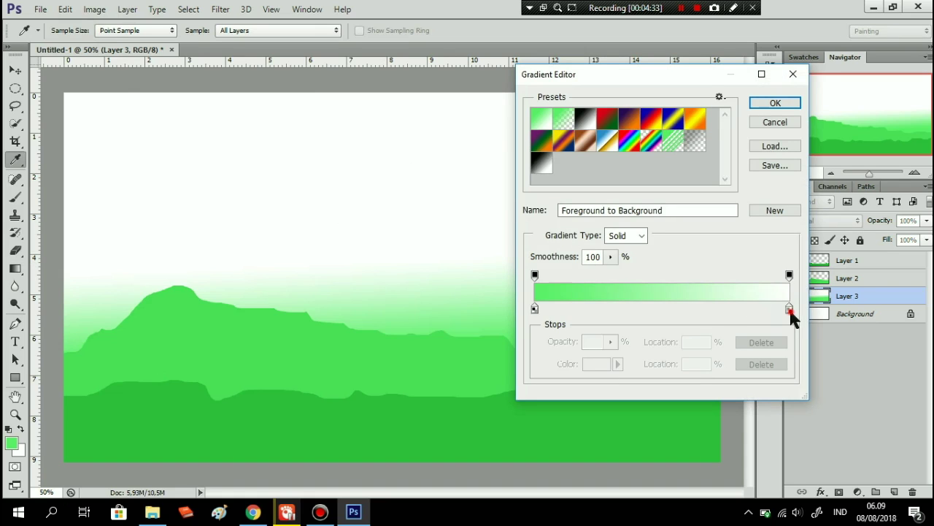
click(789, 309)
drag(662, 304, 622, 305)
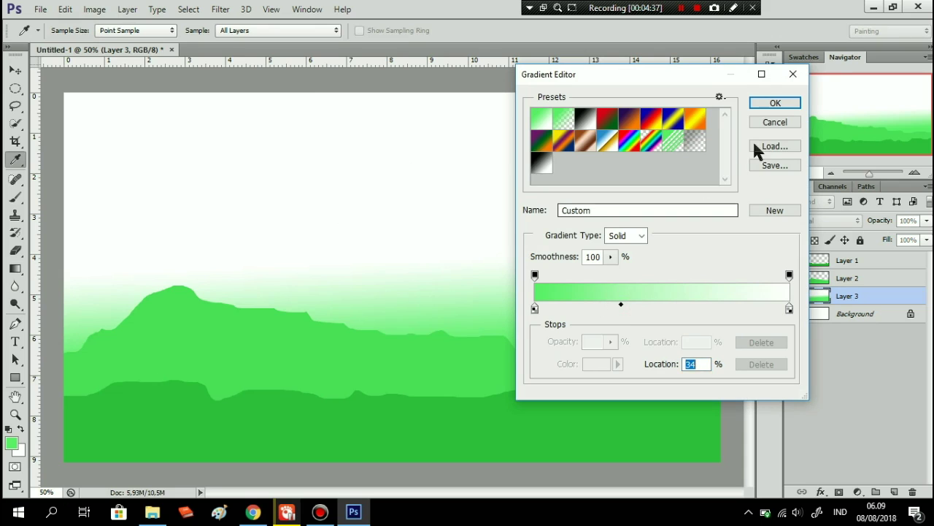
click(773, 122)
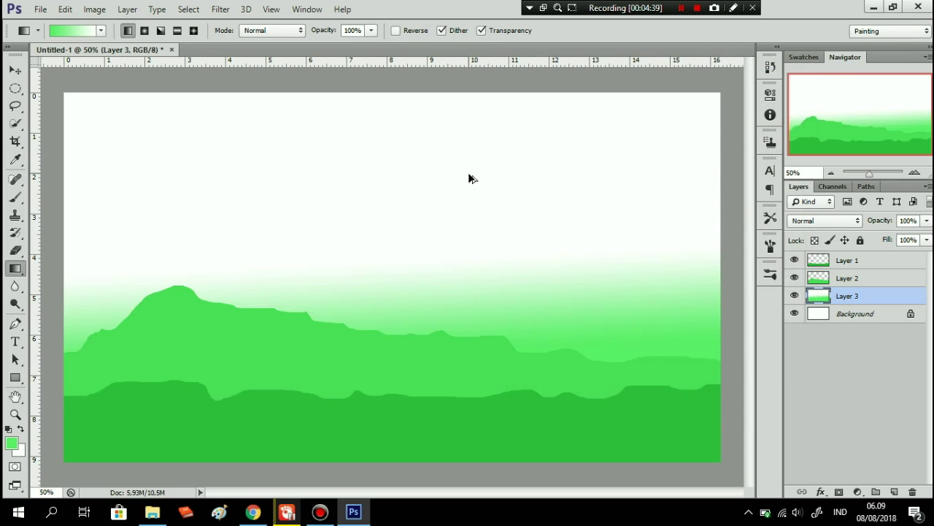
key(ctrl+z)
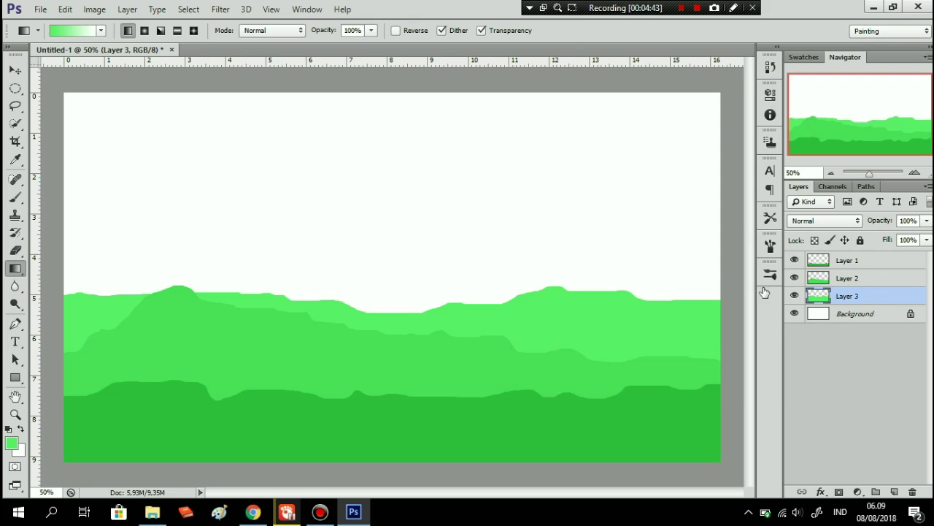
Step: Add a Gradient Overlay and set its start and end stops to the hills' green
click(606, 338)
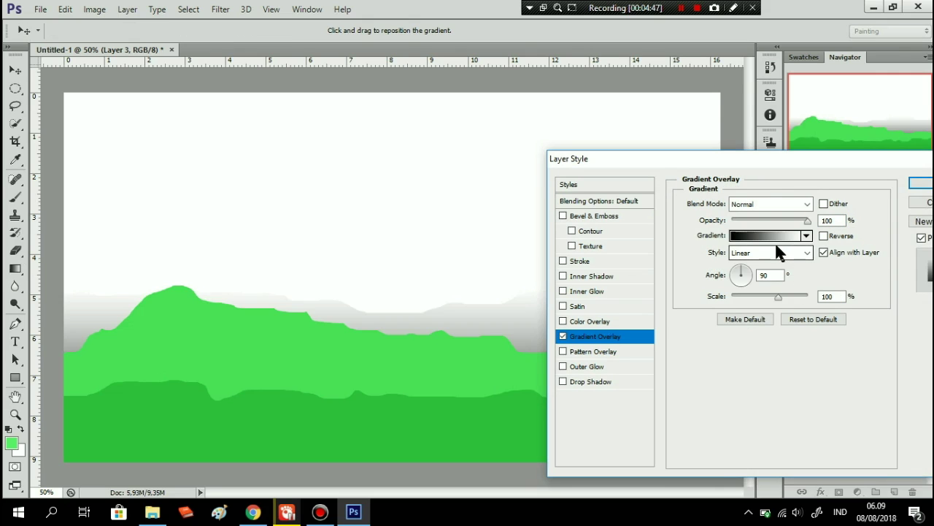
click(766, 235)
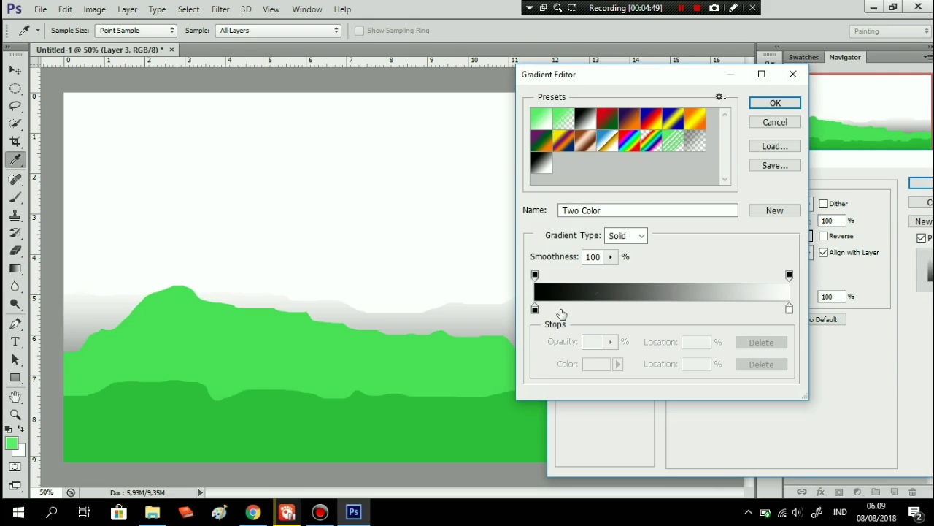
click(536, 309)
click(427, 351)
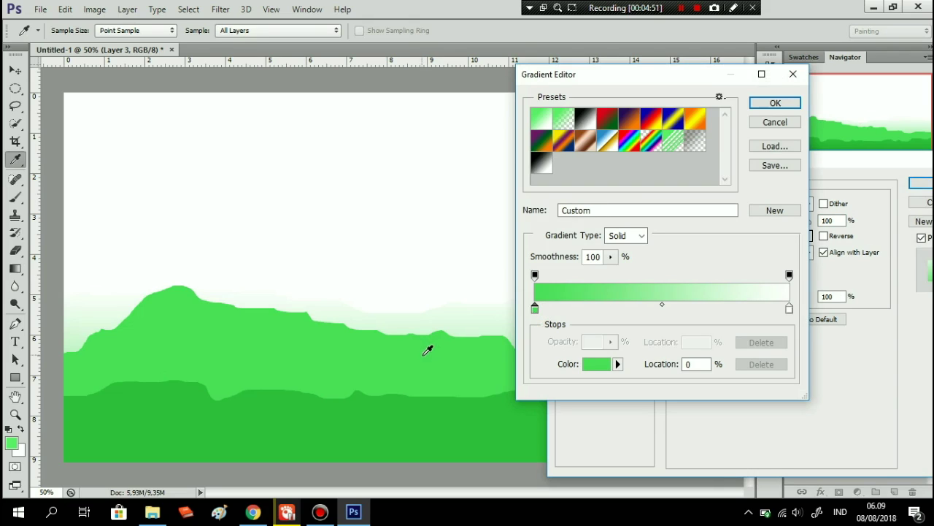
drag(661, 304, 588, 305)
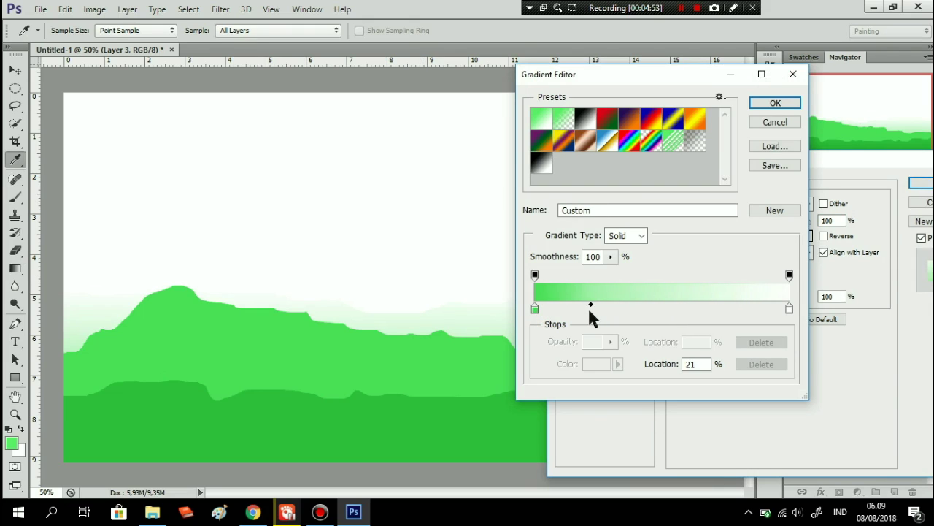
click(789, 308)
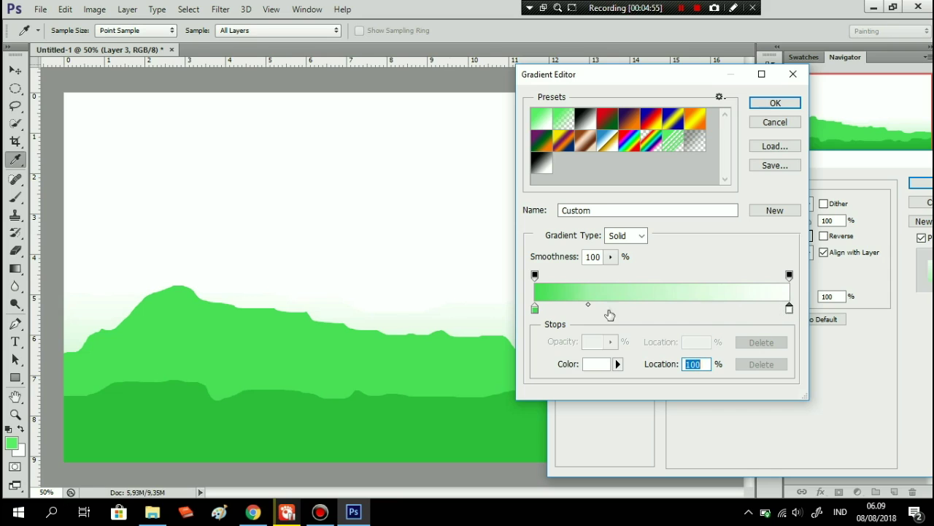
click(115, 419)
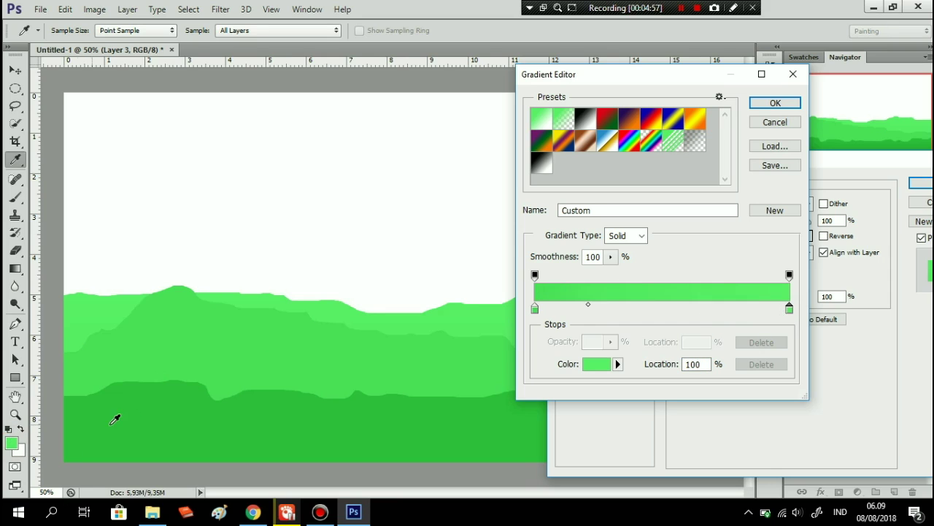
click(598, 365)
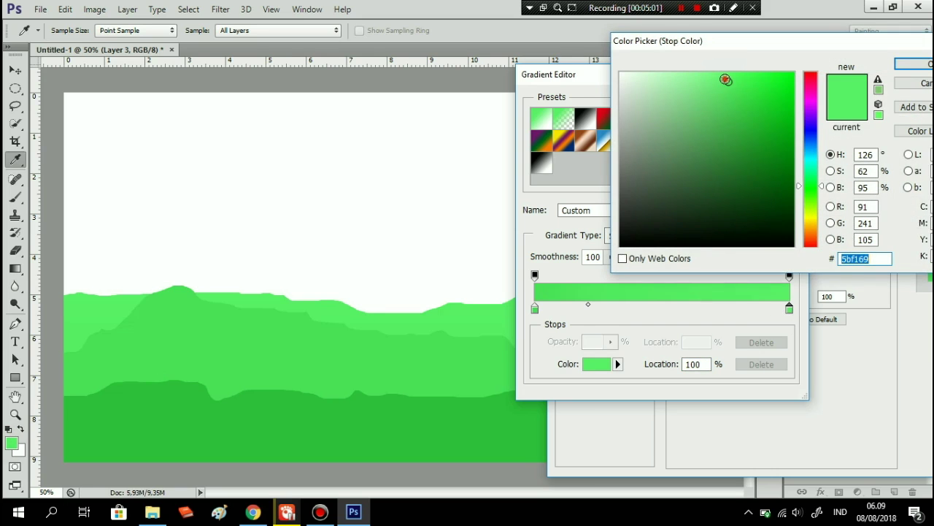
click(725, 78)
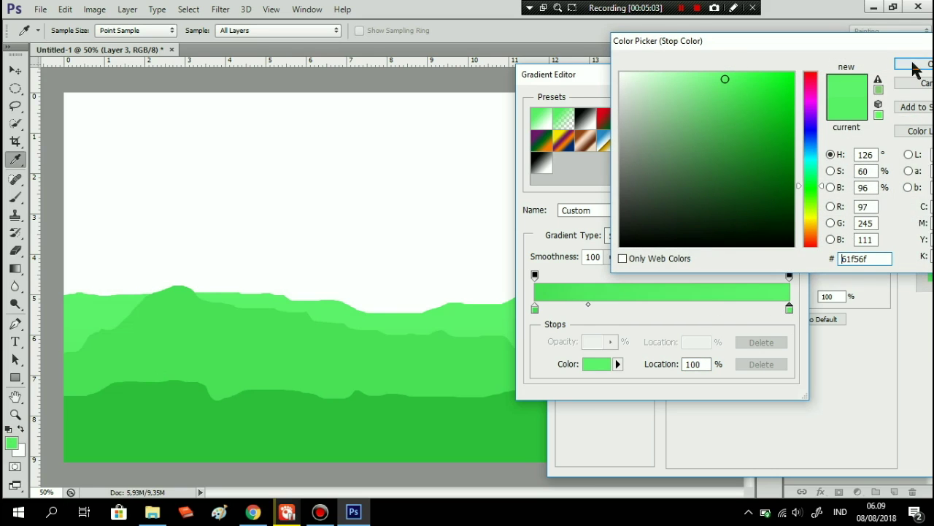
click(914, 64)
drag(588, 308, 568, 309)
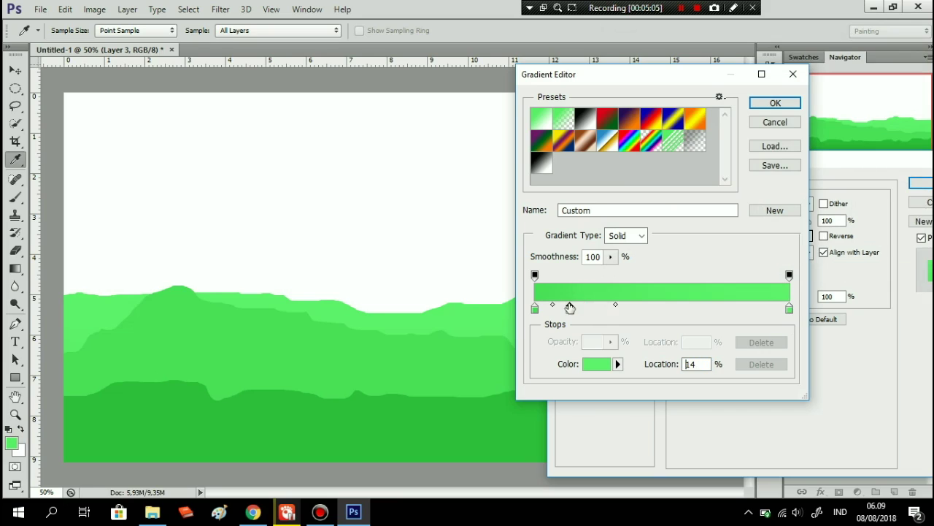
key(ctrl+z)
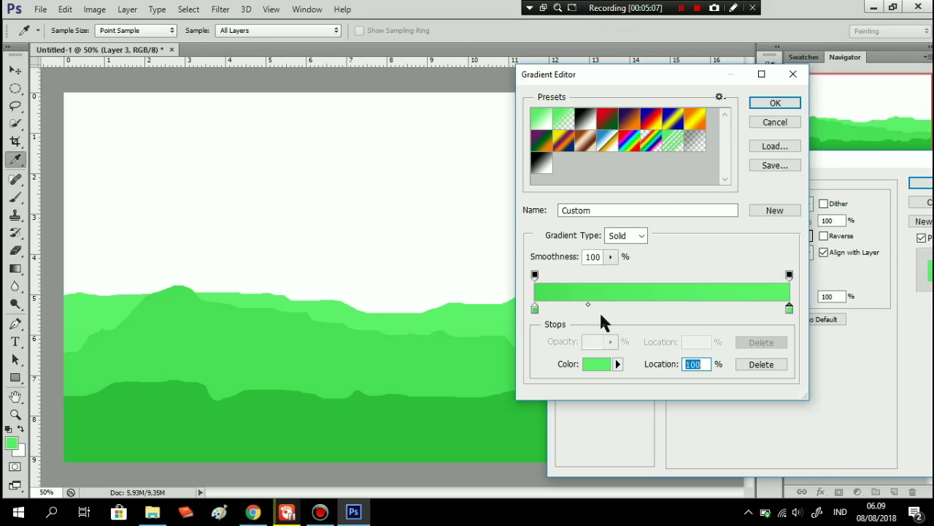
drag(589, 306, 573, 305)
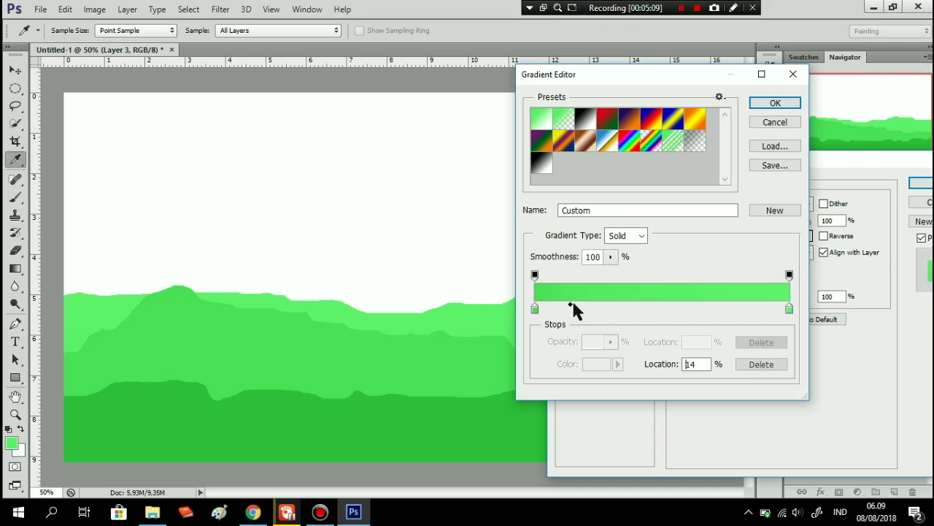
Step: Add a pale mint (b2f9b8) end stop at the gradient's far end and apply it
click(789, 310)
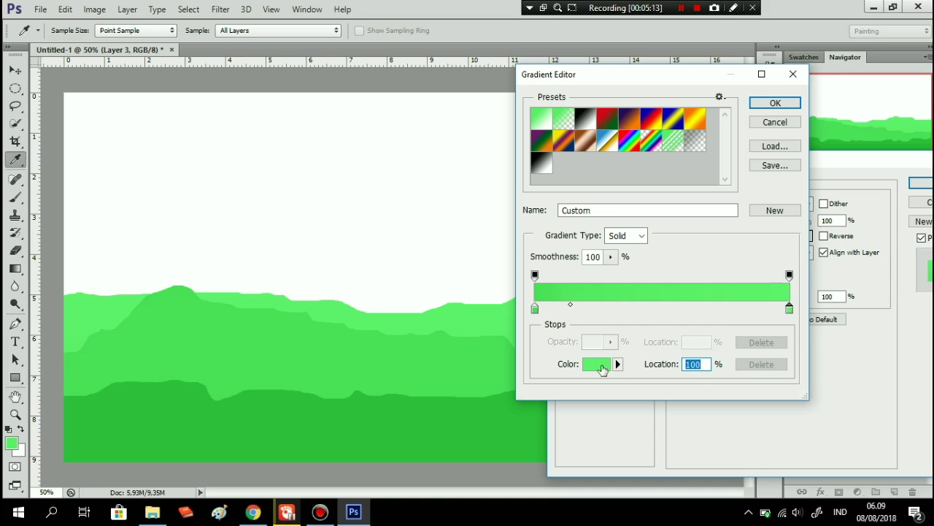
click(602, 370)
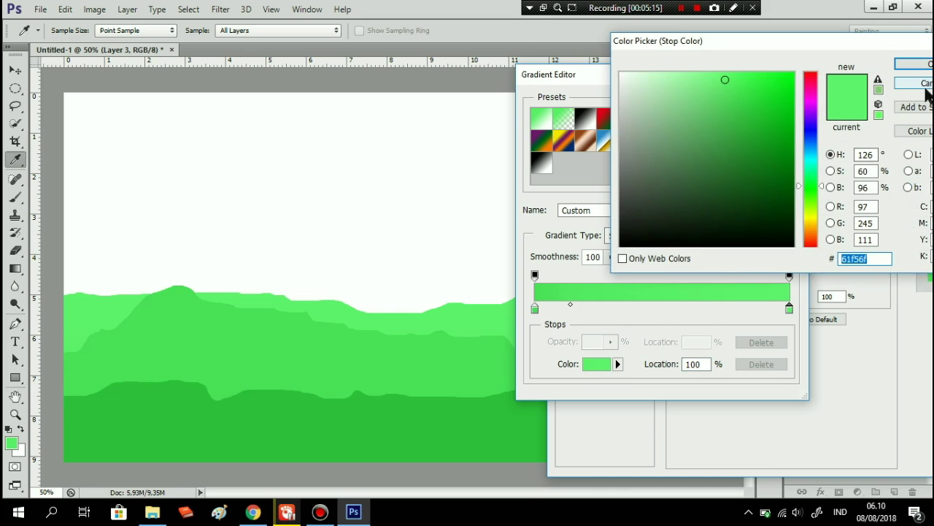
click(924, 85)
drag(790, 310, 677, 311)
click(785, 309)
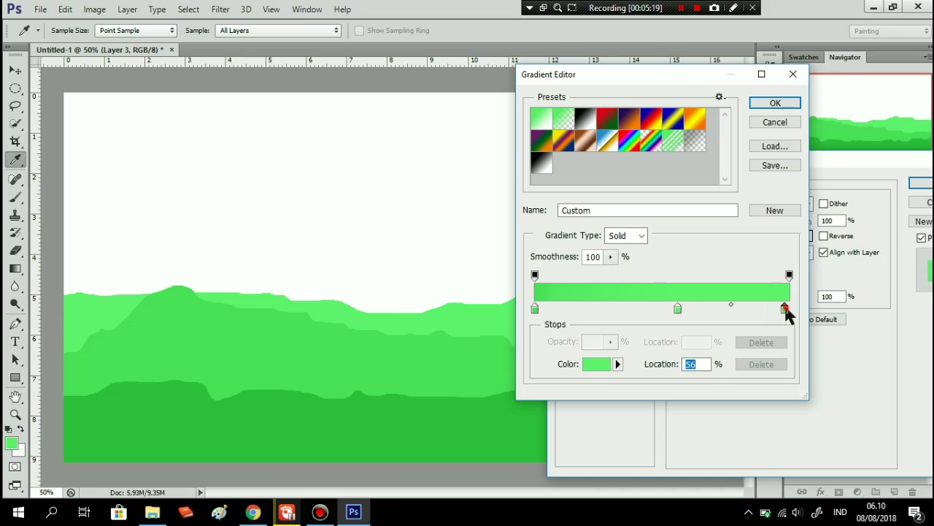
click(597, 363)
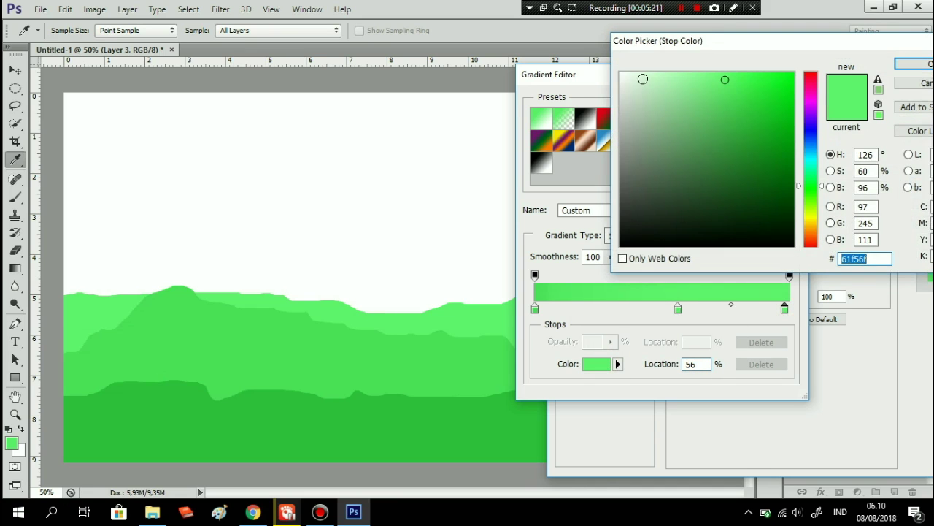
click(629, 76)
click(654, 79)
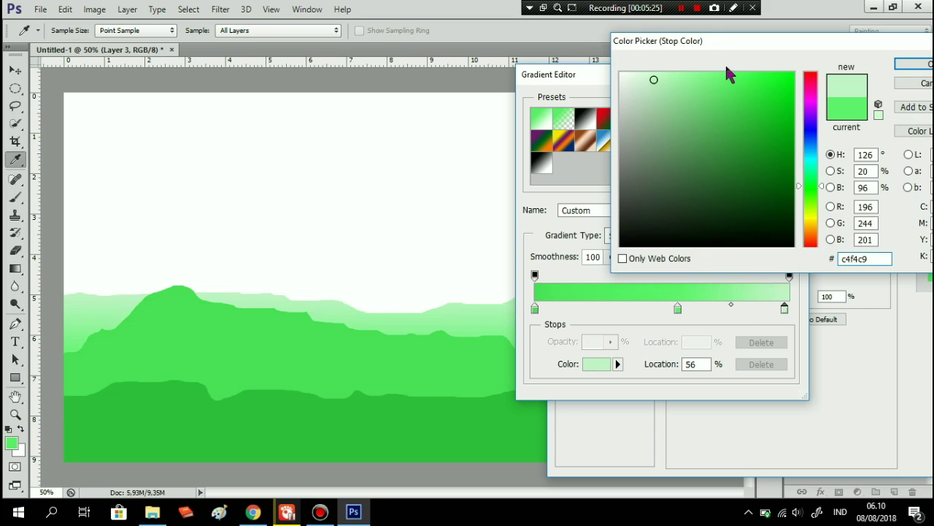
click(672, 74)
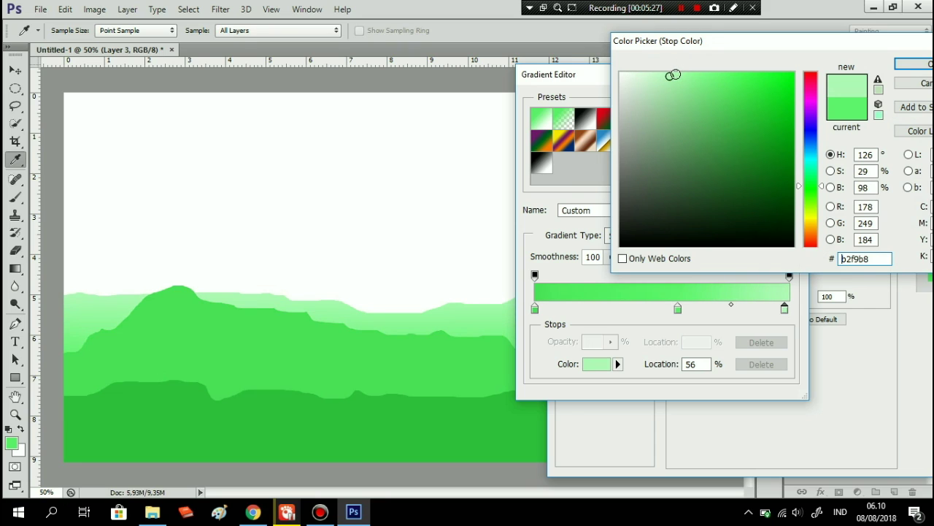
click(913, 64)
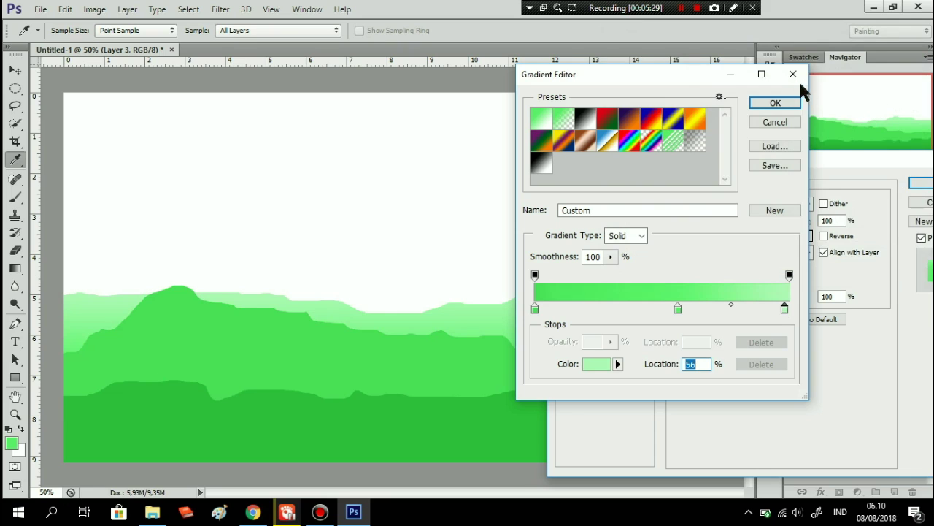
click(776, 104)
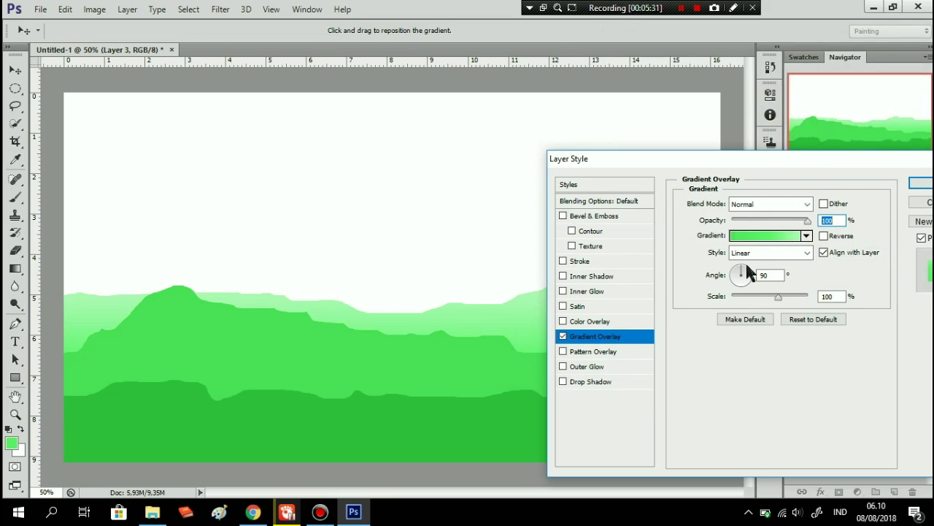
Step: Set the overlay angle to 95° and scale to 120%, and accept the style
drag(741, 267, 744, 267)
drag(736, 276, 741, 275)
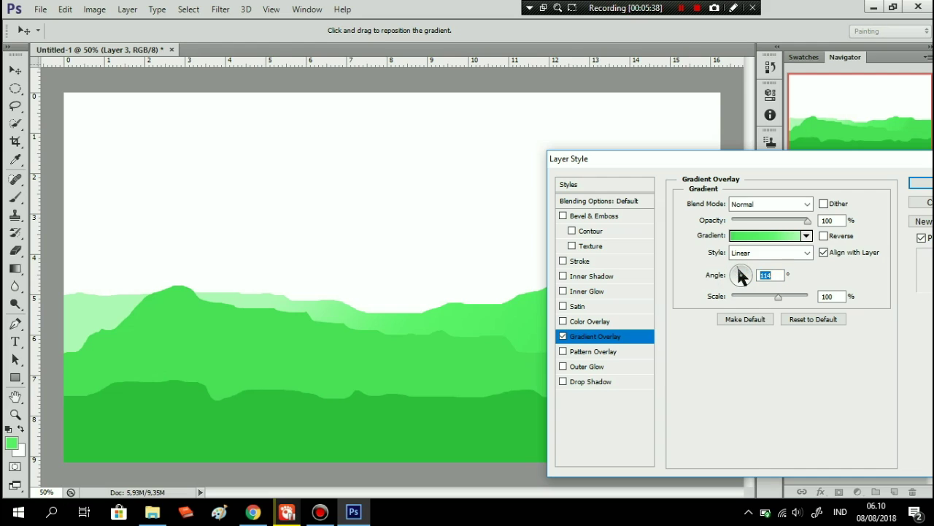
click(775, 296)
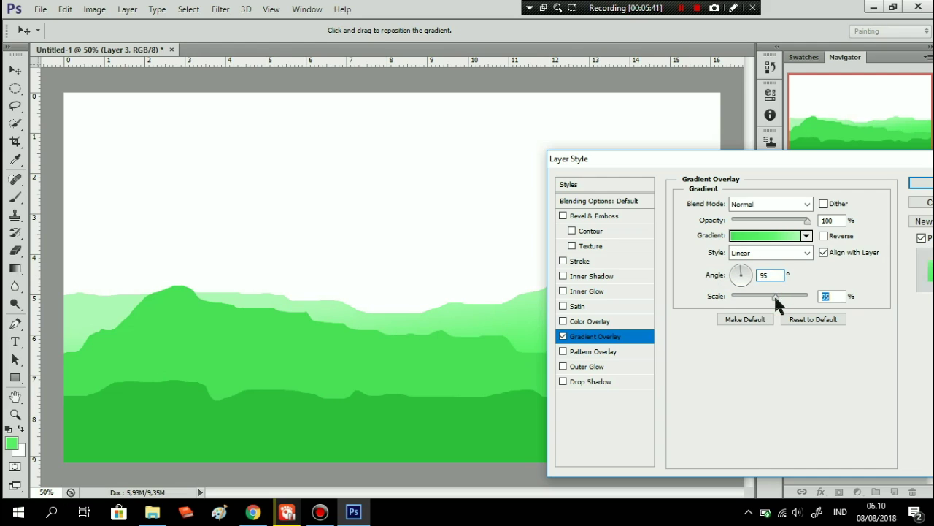
mouse_move(775, 295)
mouse_down()
mouse_move(763, 297)
mouse_move(791, 296)
mouse_up()
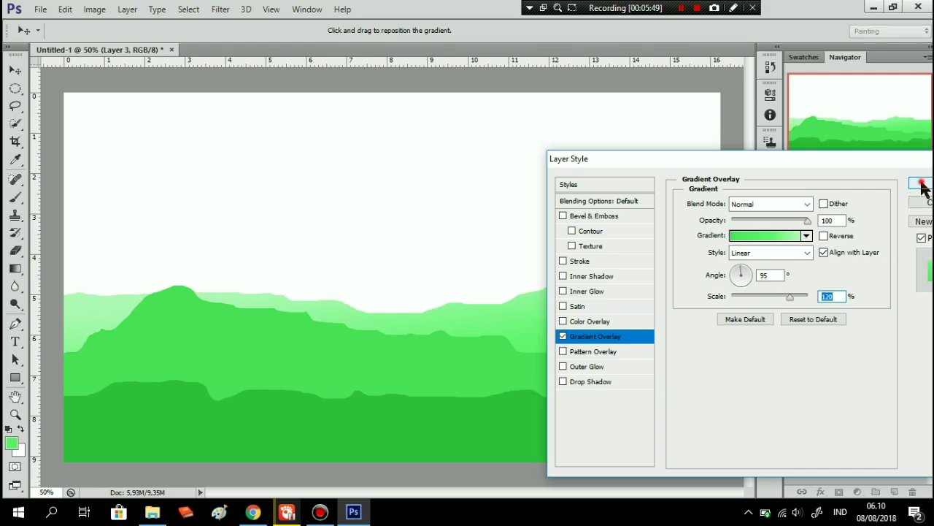
click(917, 182)
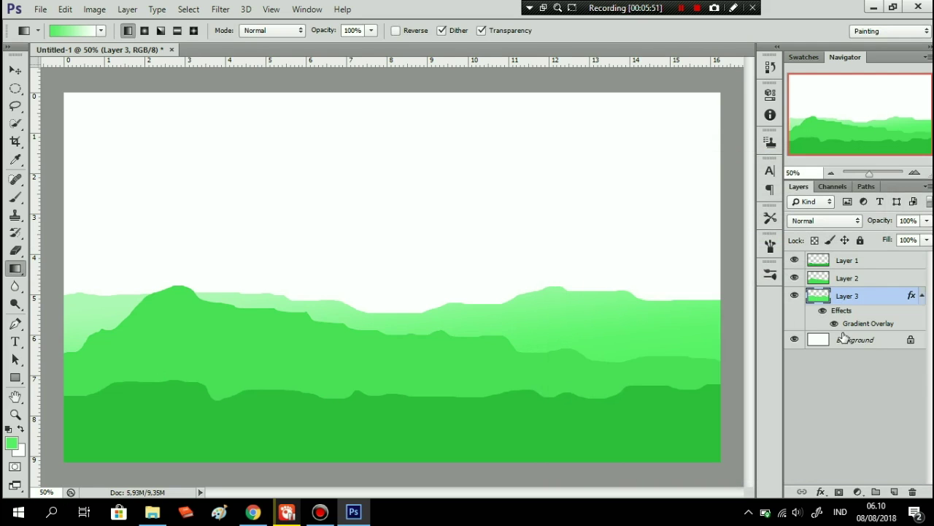
Step: Add Layer 4 above Background and lasso a tall mountain peak rising behind the hills
click(867, 345)
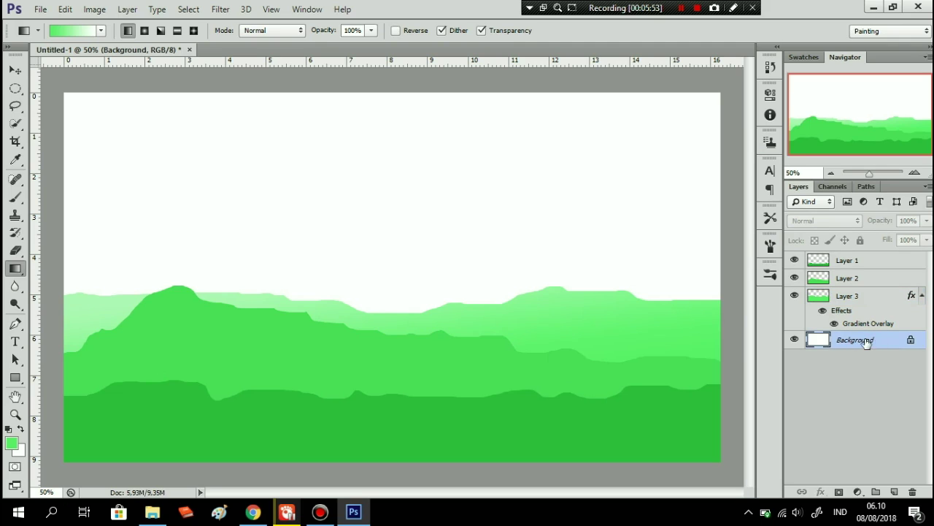
click(892, 491)
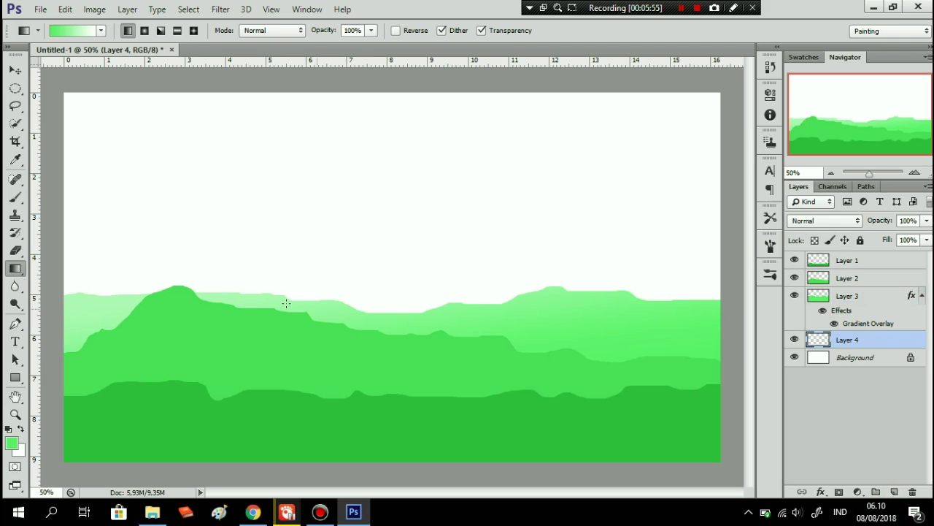
key(l)
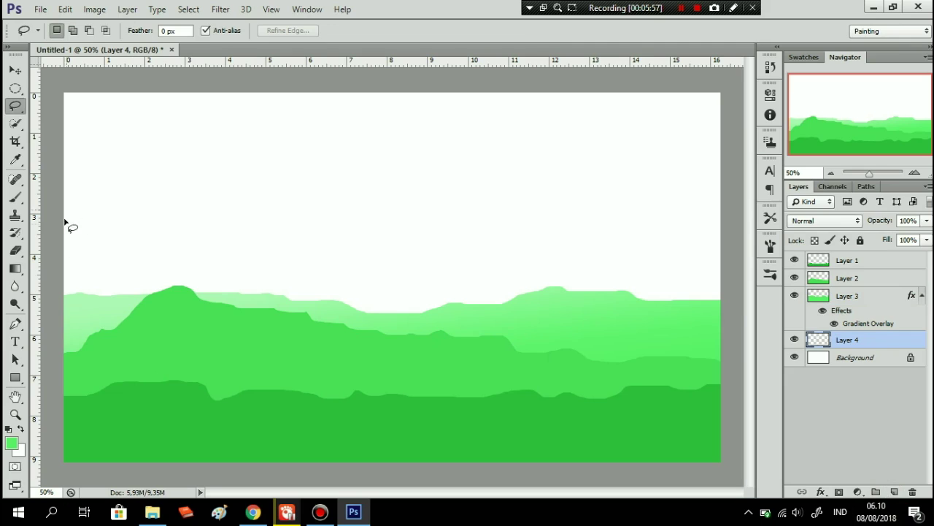
drag(58, 294, 213, 176)
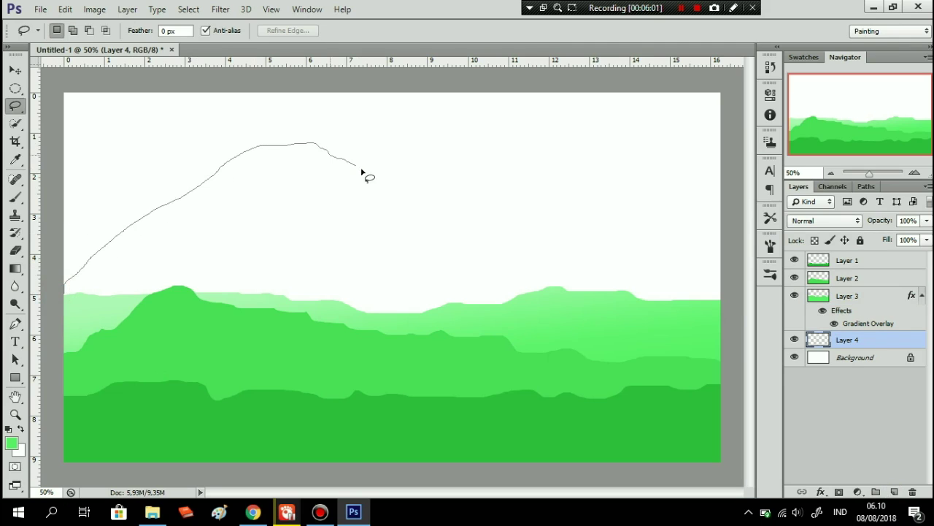
drag(514, 269, 644, 312)
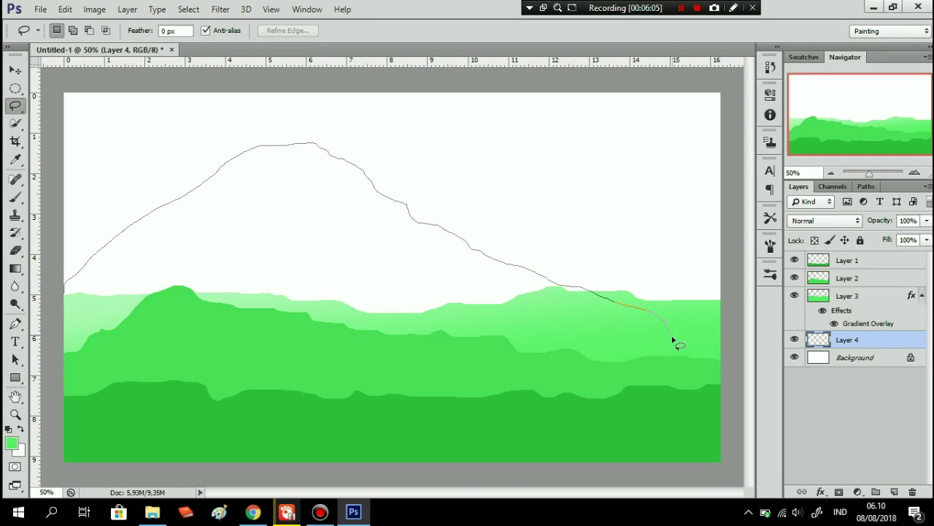
drag(345, 453, 130, 419)
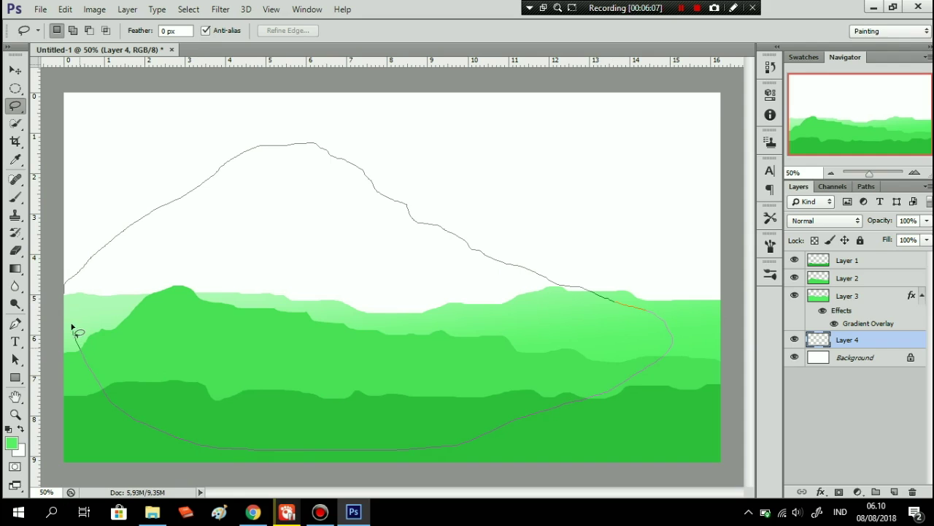
drag(64, 298, 65, 300)
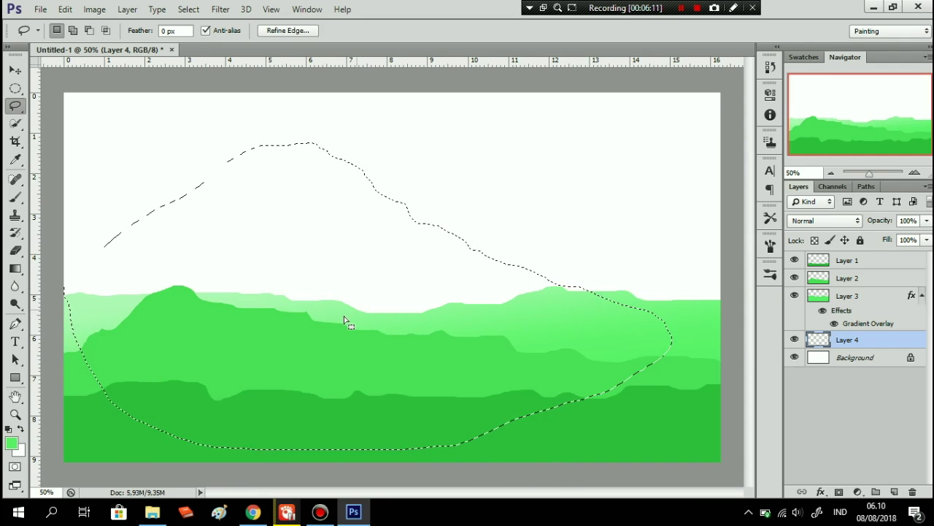
Step: Set the foreground colour to dark brown #7b5f22
click(11, 442)
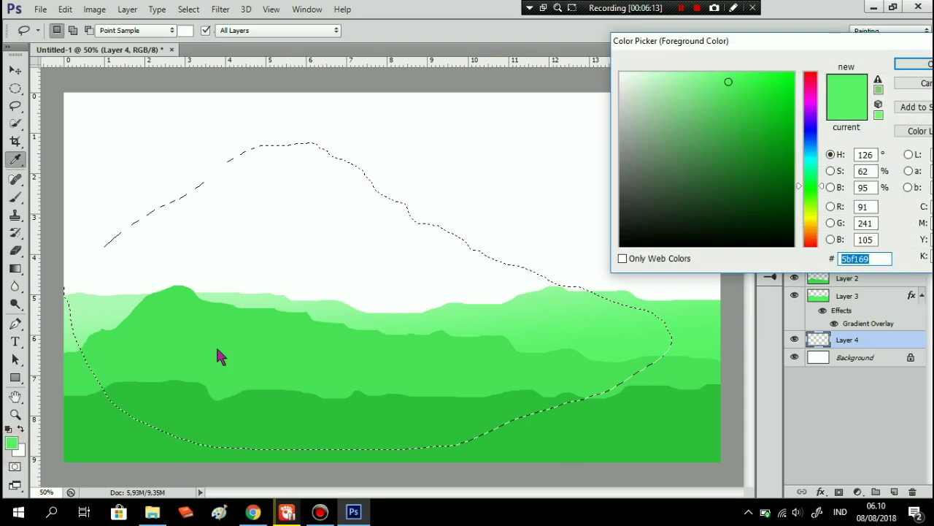
click(810, 149)
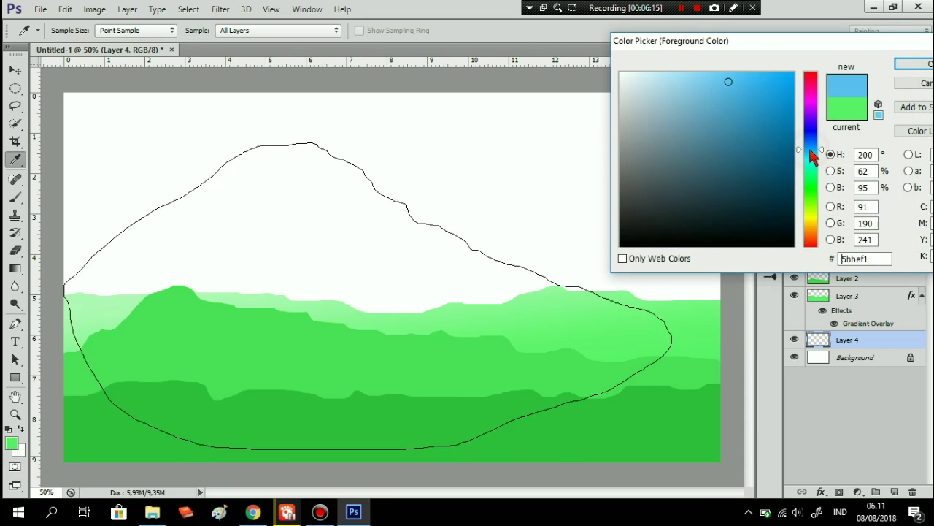
click(810, 226)
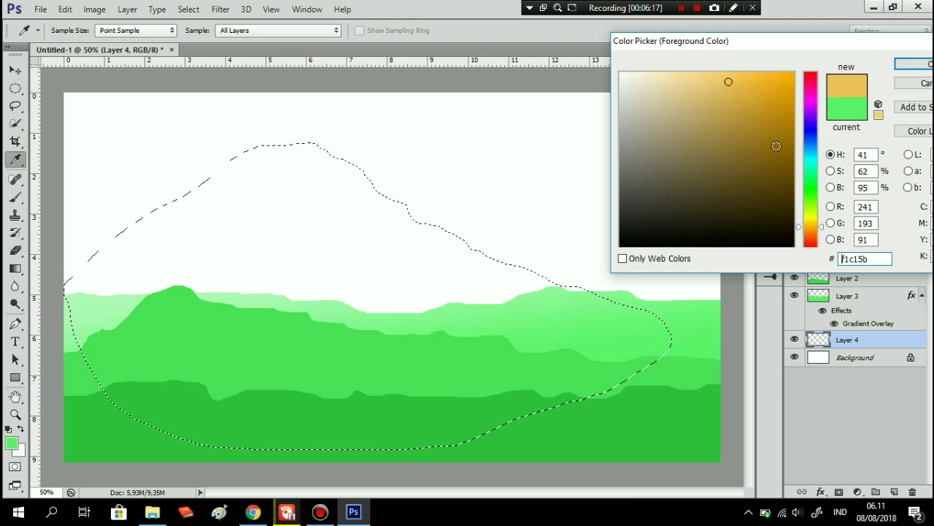
mouse_move(772, 131)
mouse_down()
mouse_move(732, 163)
mouse_move(738, 169)
mouse_move(750, 153)
mouse_up()
click(913, 64)
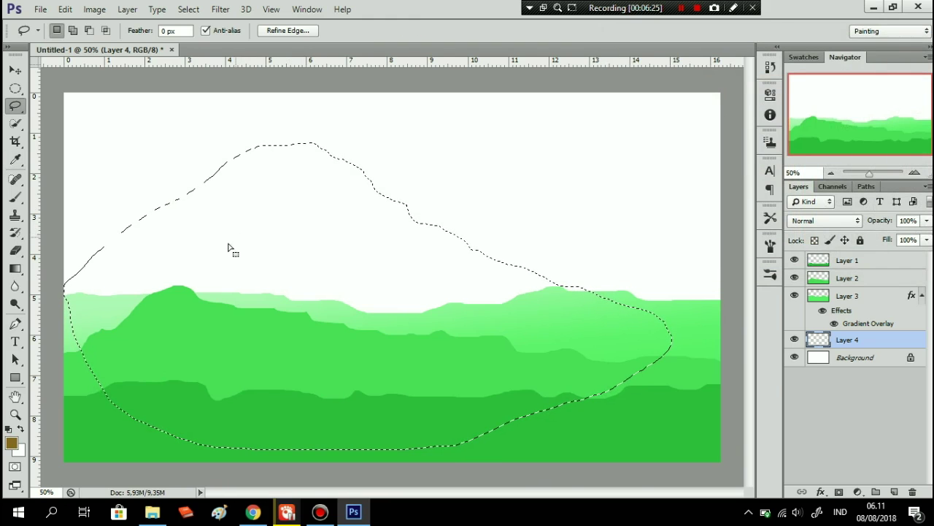
Step: Fill the mountain selection on Layer 4 with brown, then select the Background layer
key(g)
right_click(15, 268)
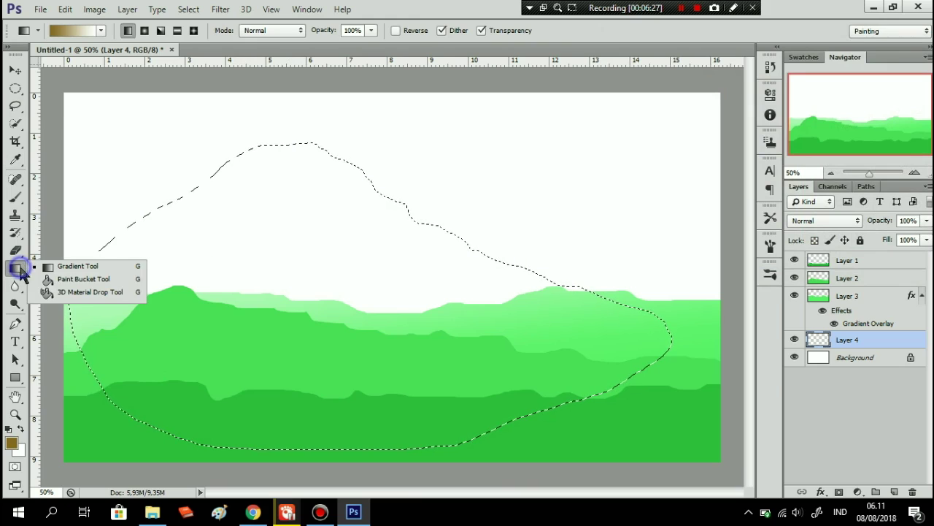
click(60, 280)
click(263, 233)
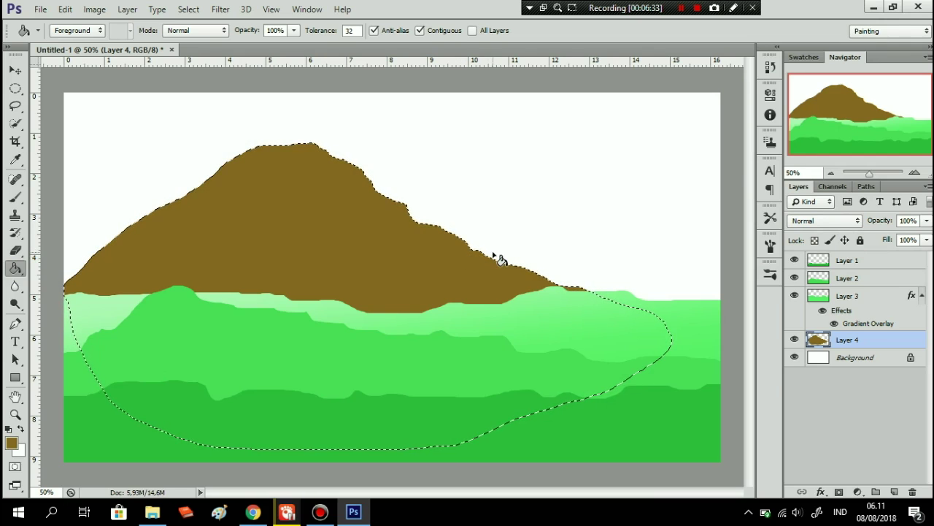
click(858, 357)
Step: Add a new layer and lasso a hill outline on the right, behind the large mountain
click(894, 492)
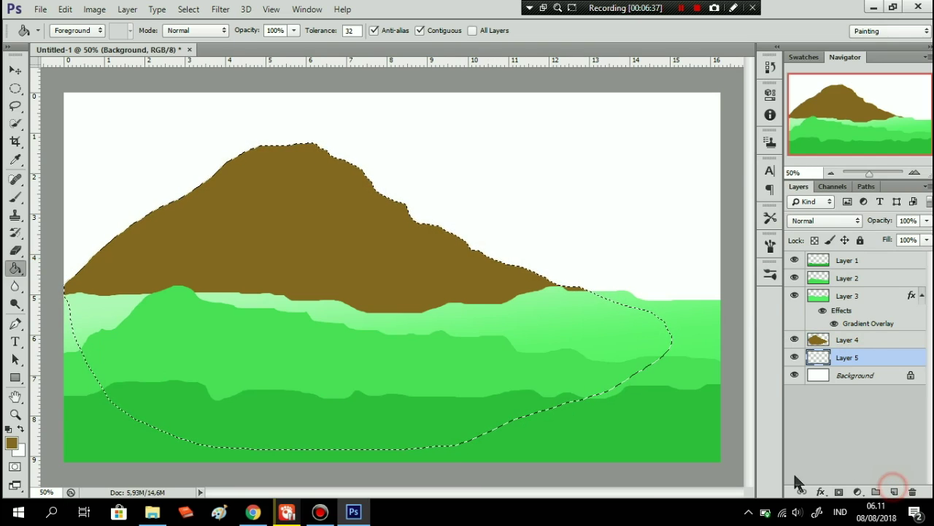
key(l)
drag(440, 296, 546, 222)
click(529, 217)
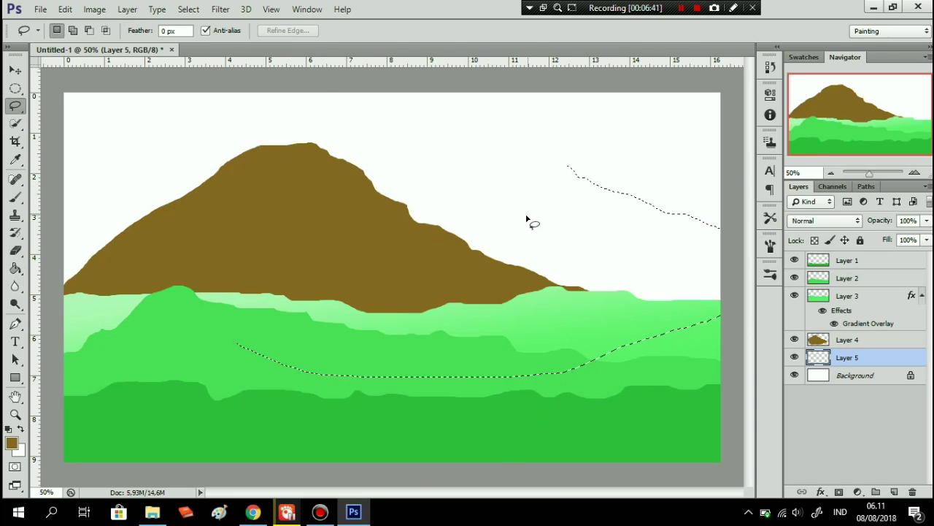
drag(454, 253, 676, 153)
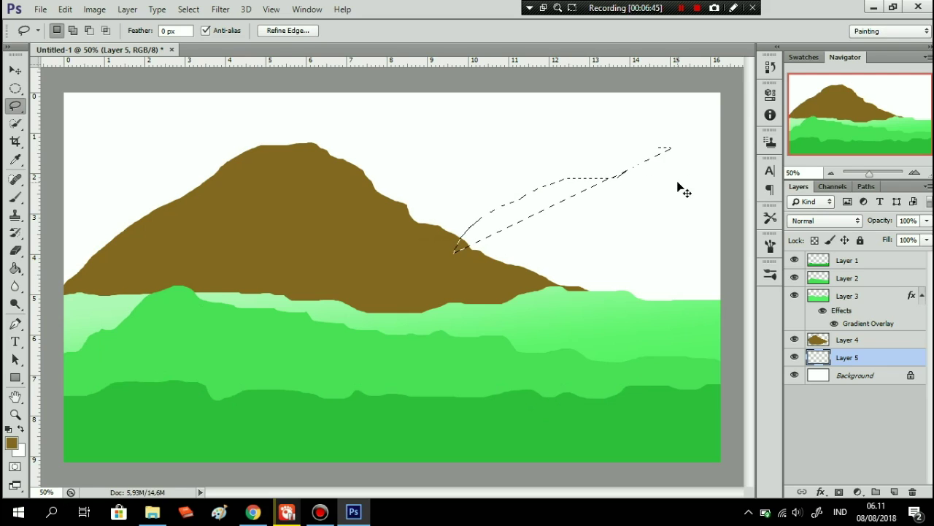
click(491, 265)
mouse_move(465, 269)
mouse_down()
mouse_move(657, 206)
mouse_move(701, 221)
mouse_up()
mouse_move(746, 278)
mouse_down()
mouse_move(751, 333)
mouse_move(694, 402)
mouse_move(509, 387)
mouse_move(471, 276)
mouse_up()
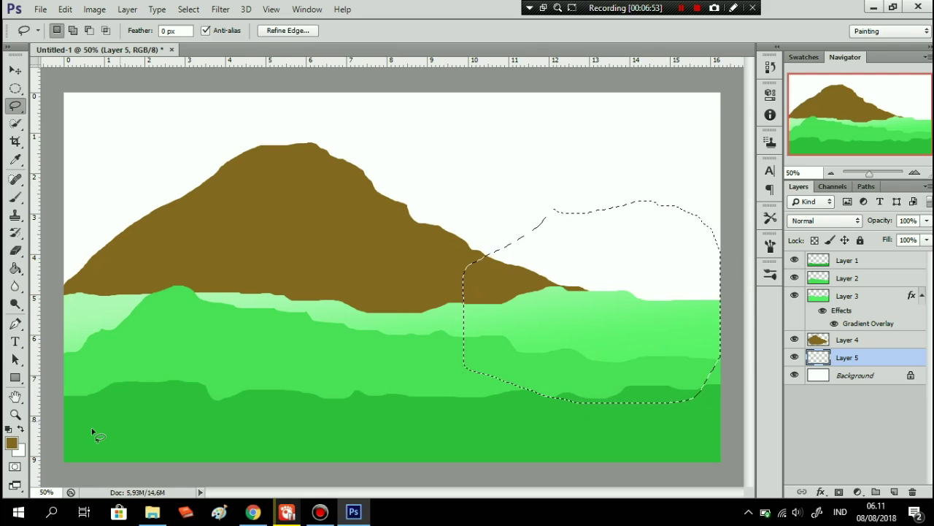
Step: Fill the hill selection with lighter brown #a1813c
click(12, 443)
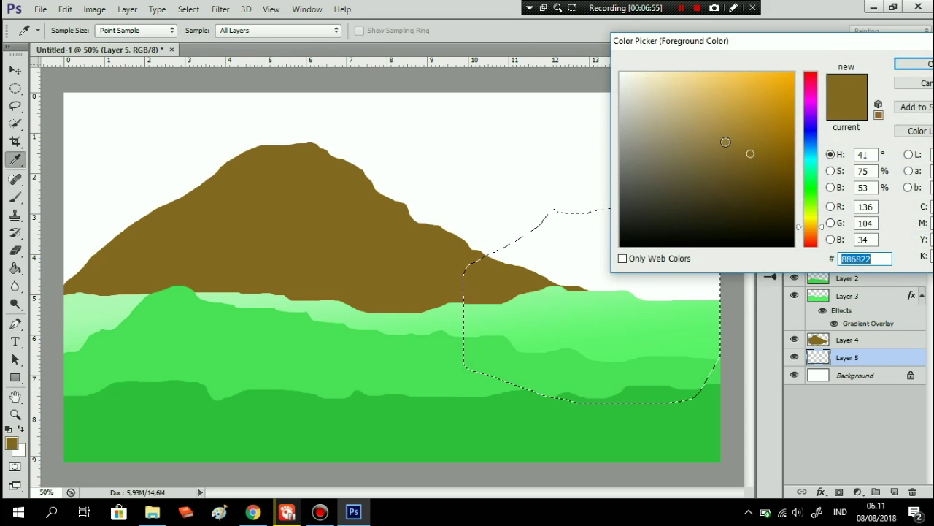
drag(739, 140, 727, 138)
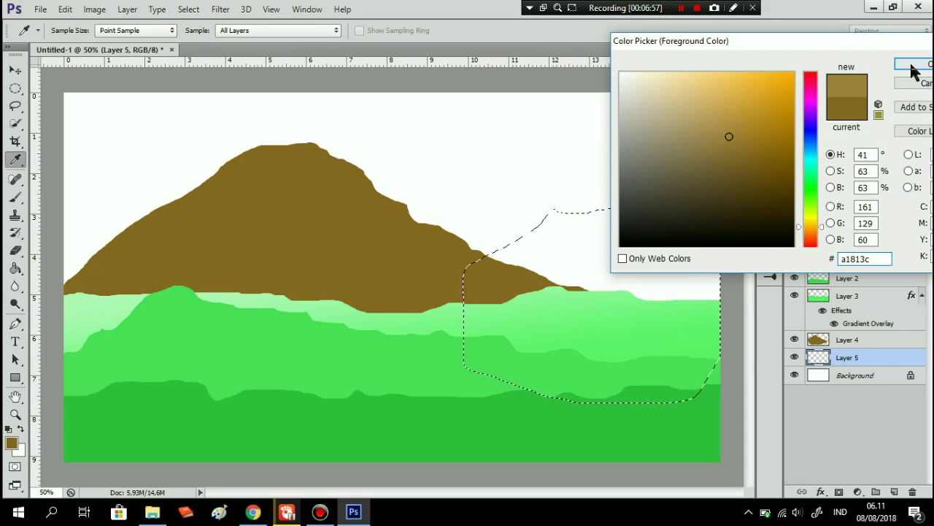
click(914, 64)
key(g)
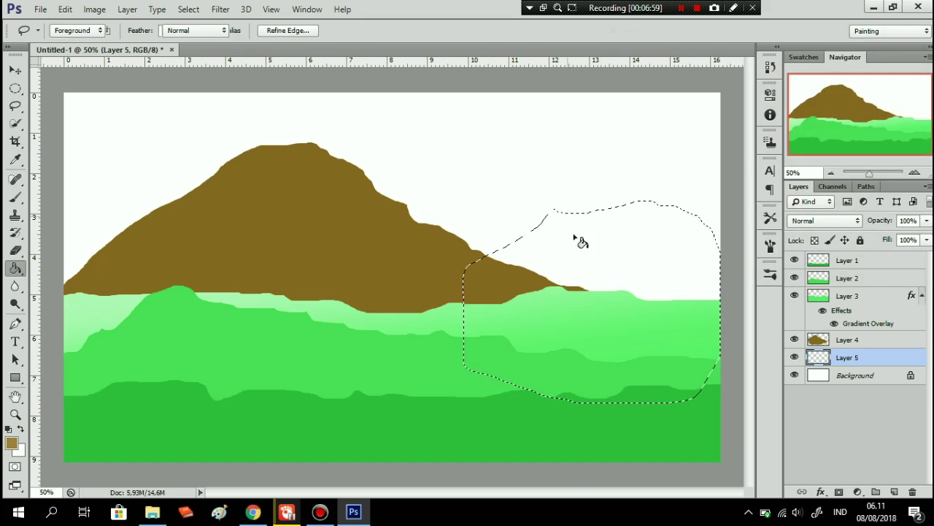
click(590, 248)
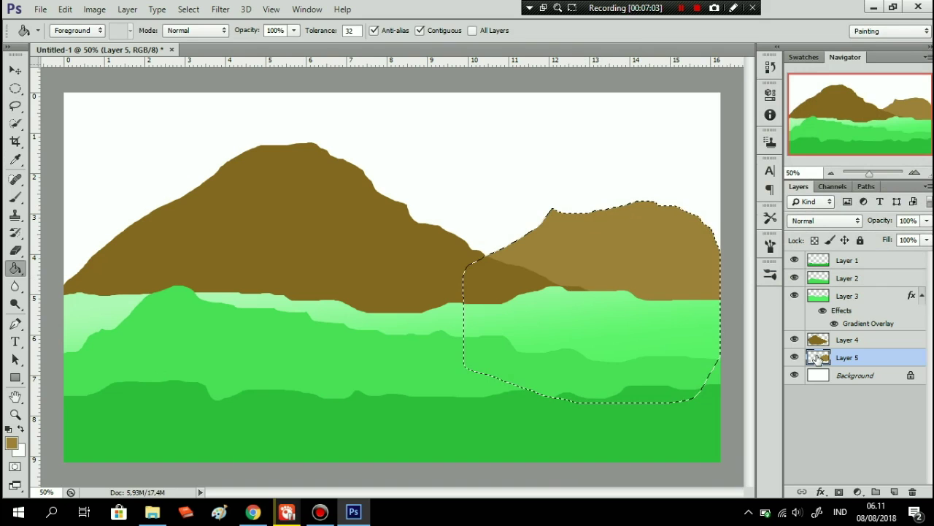
ctrl+click(818, 357)
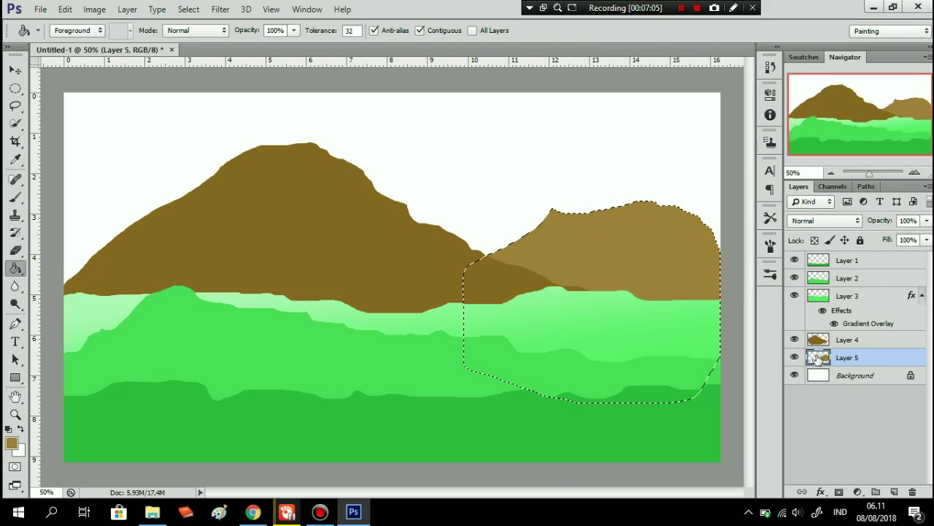
Step: Refill the right hill with a lighter tan shade
double_click(817, 357)
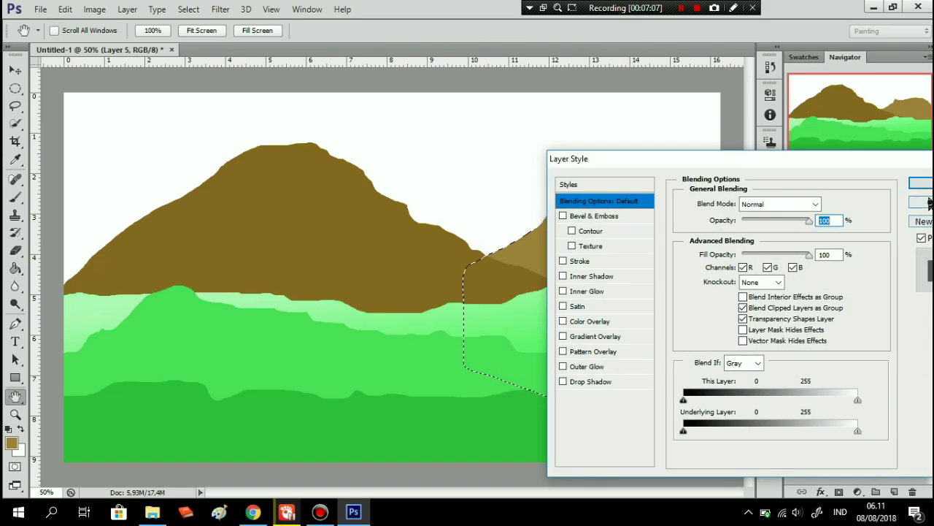
key(Escape)
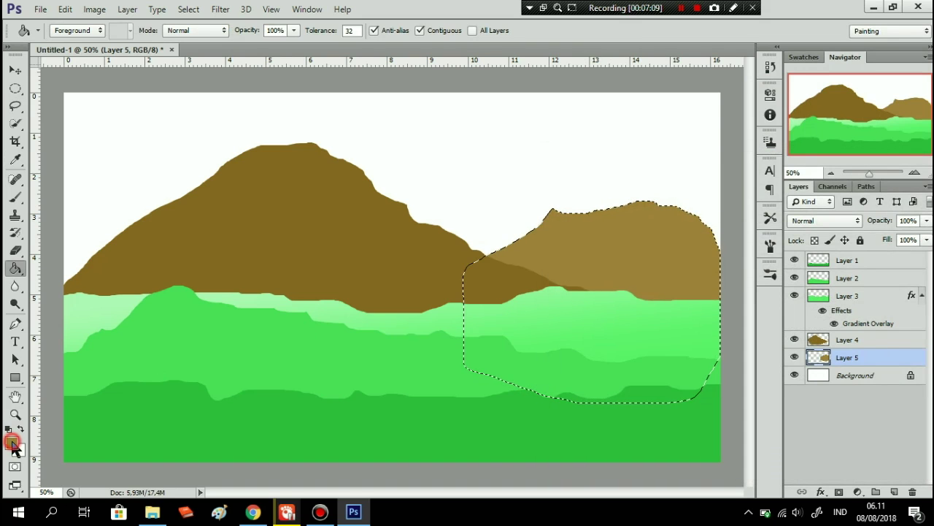
click(12, 442)
click(699, 112)
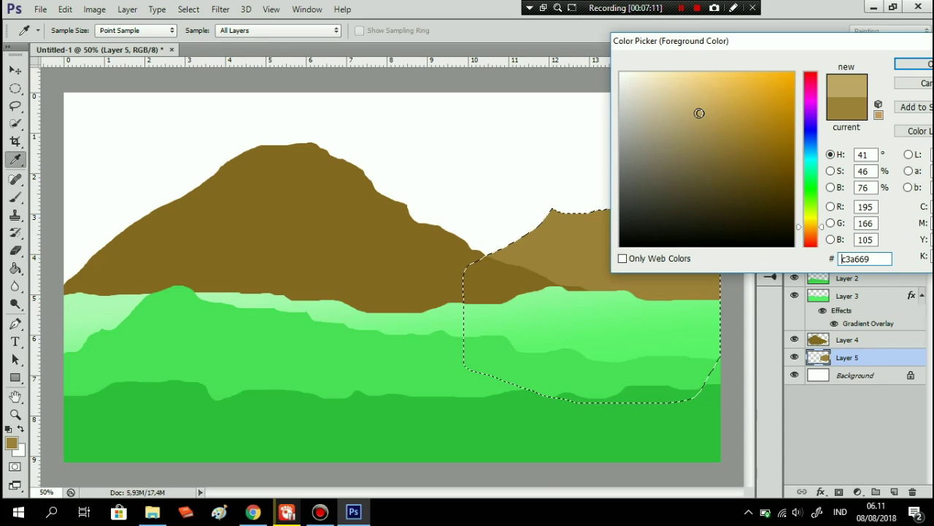
click(911, 64)
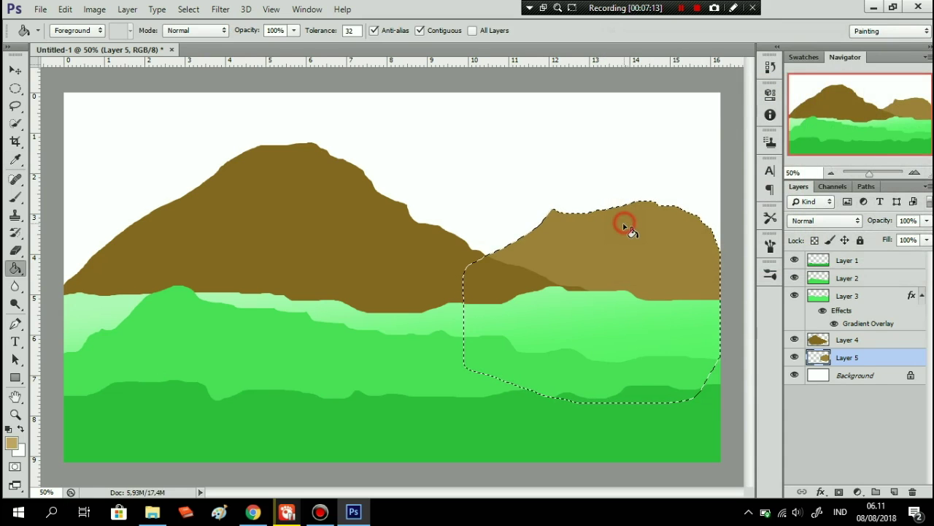
click(628, 223)
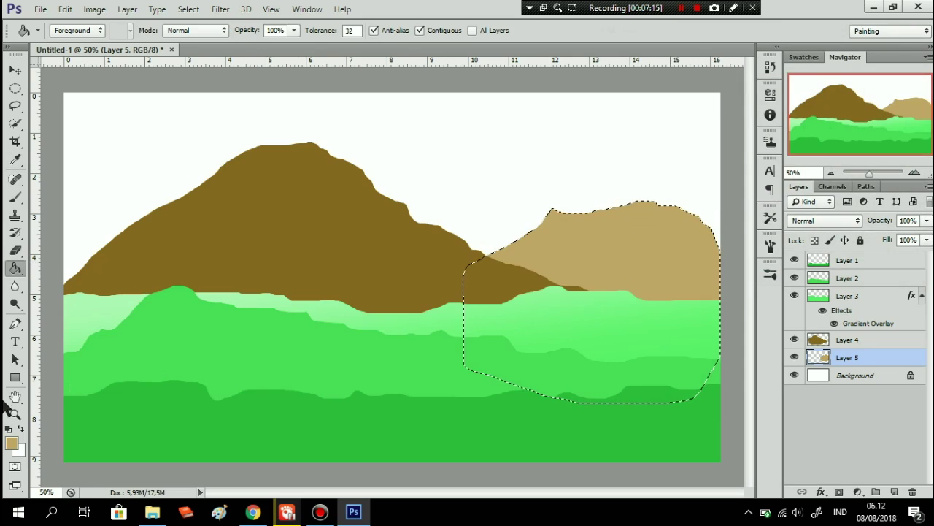
Step: Sample the left mountain's brown, lighten it to #b38b35, and refill the right hill
click(11, 441)
click(301, 252)
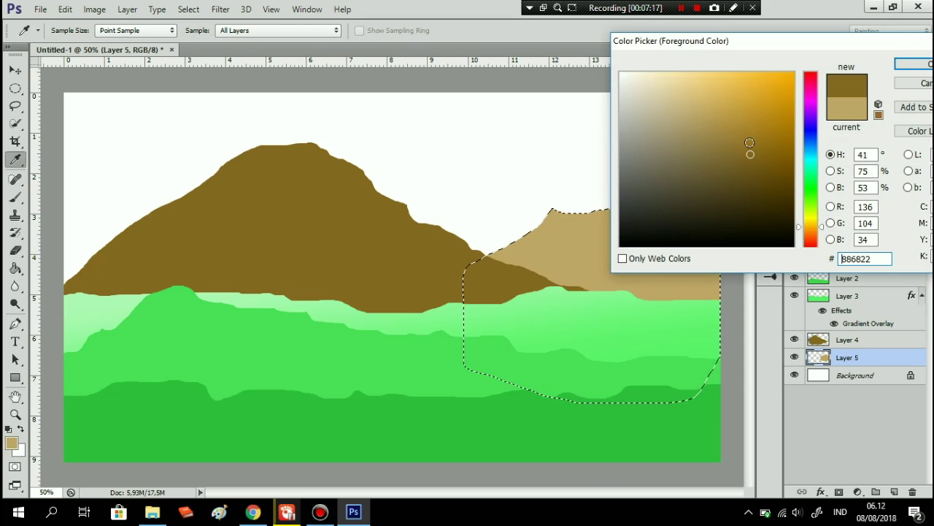
drag(751, 149, 744, 124)
click(905, 66)
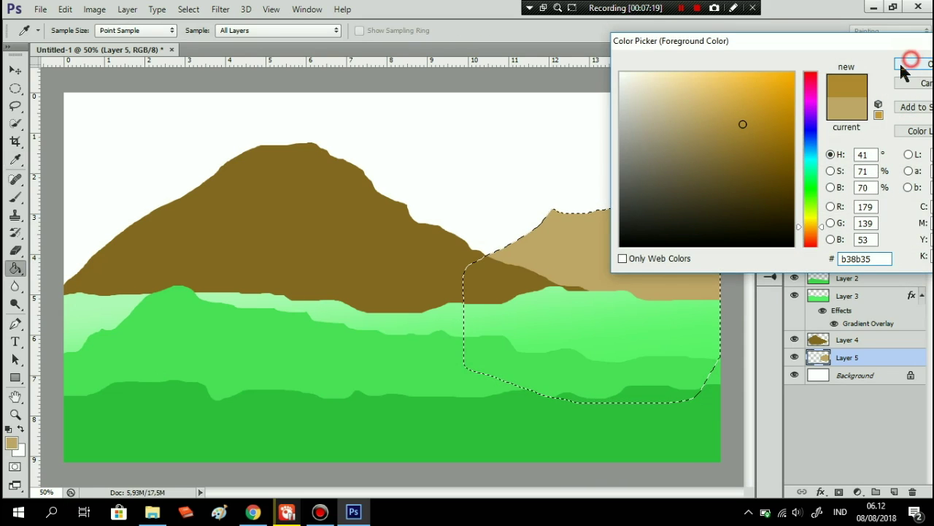
click(647, 223)
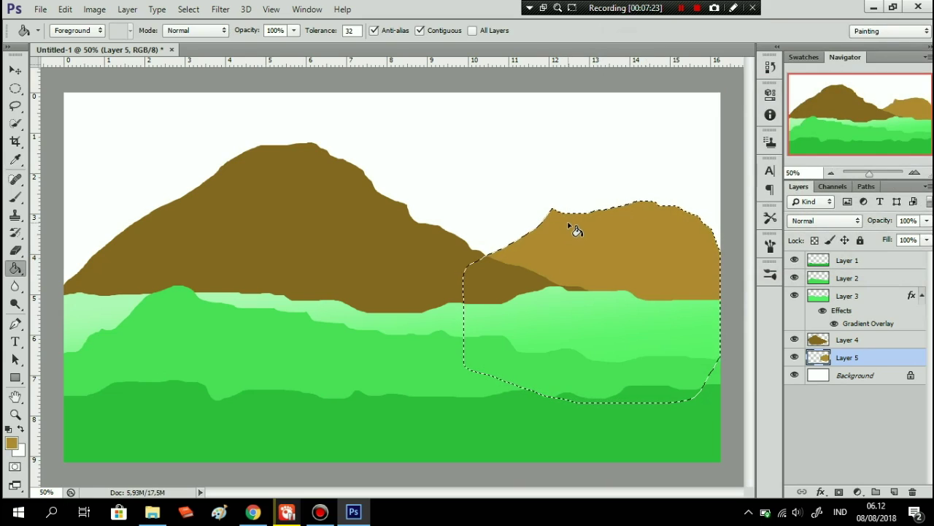
key(l)
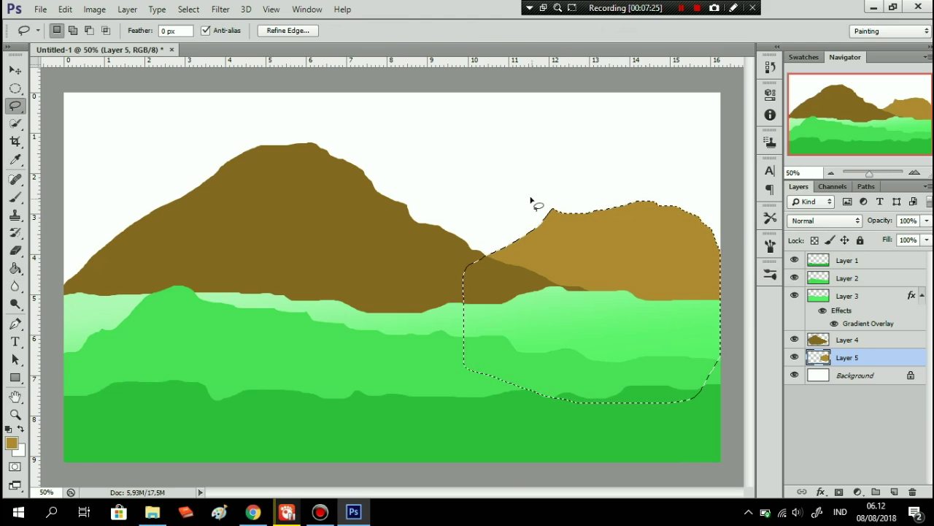
Step: Attempt to trim the hill's top edge in Subtract mode, then discard the selection
click(89, 30)
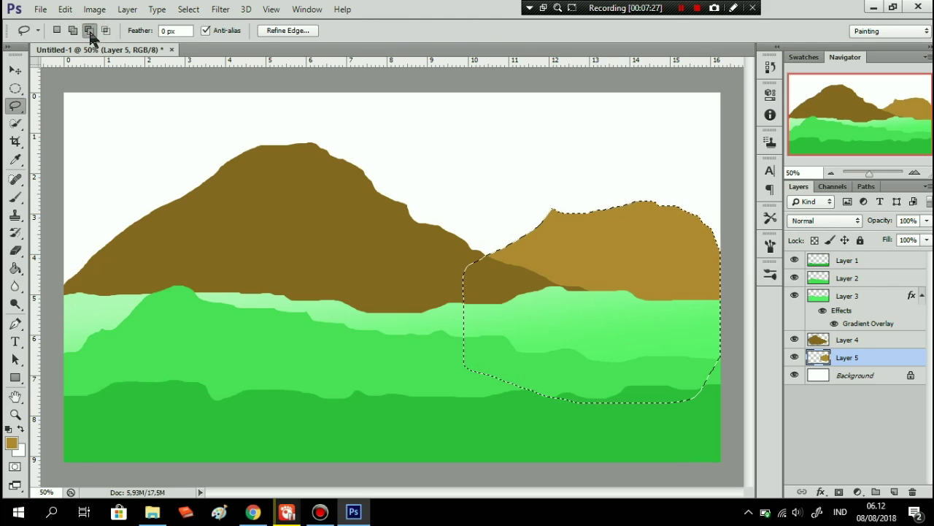
mouse_move(532, 200)
mouse_down()
mouse_move(587, 212)
mouse_move(539, 232)
mouse_move(581, 222)
mouse_up()
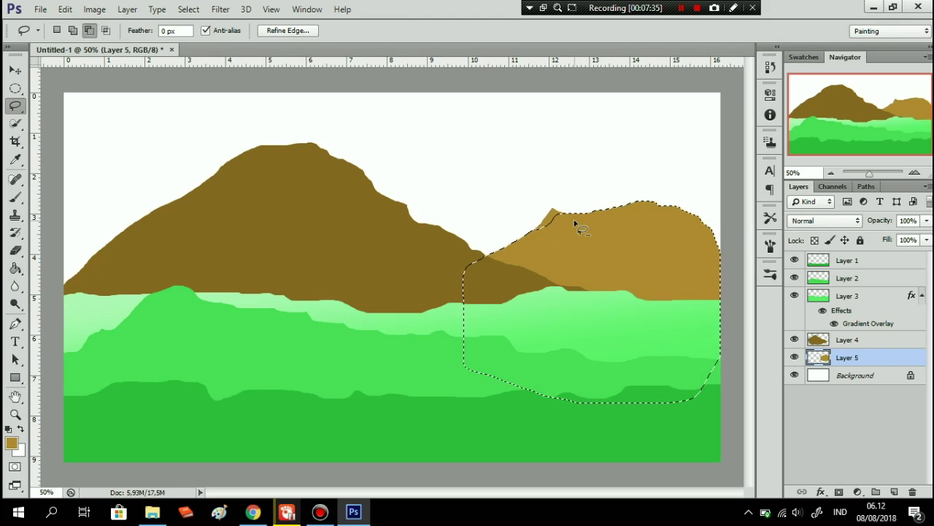
click(571, 221)
drag(568, 209, 575, 210)
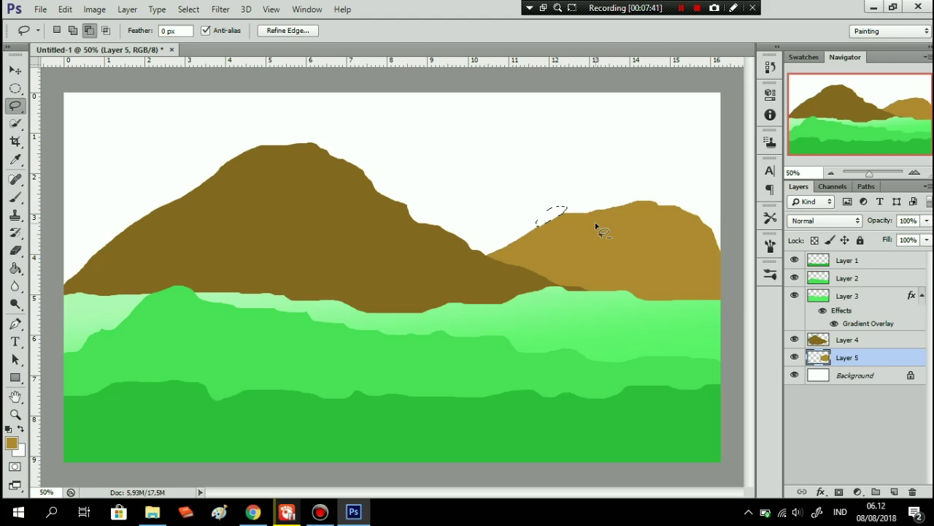
click(615, 216)
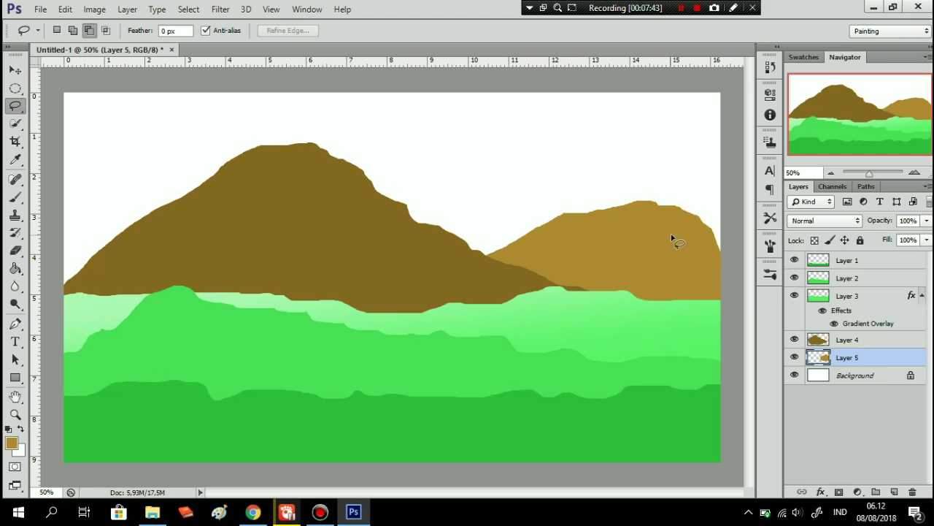
Step: Outline a taller peak near the right edge, fill it golden tan, and deselect
click(72, 30)
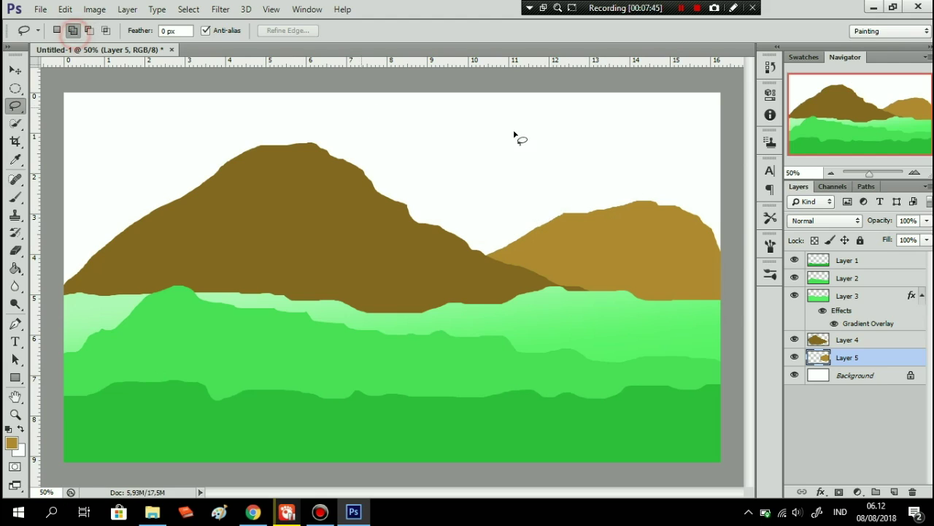
drag(601, 212, 692, 196)
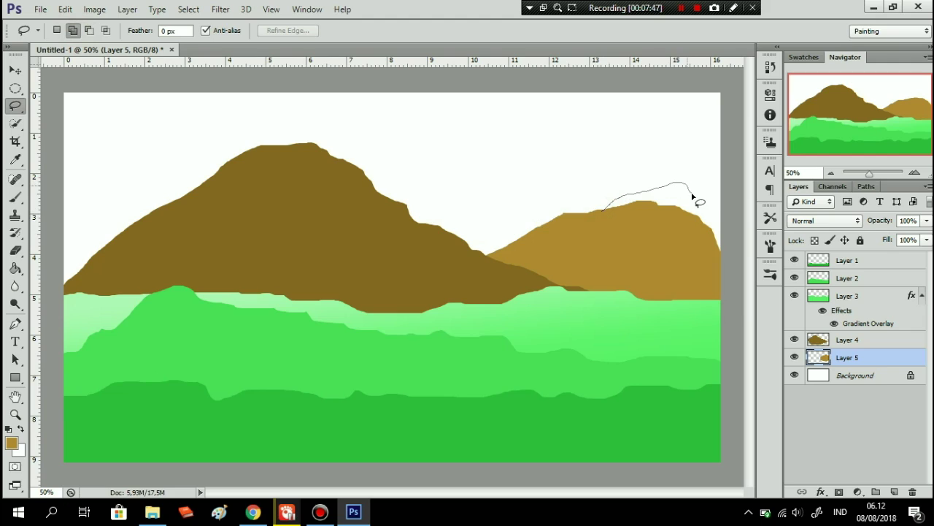
drag(722, 252, 724, 257)
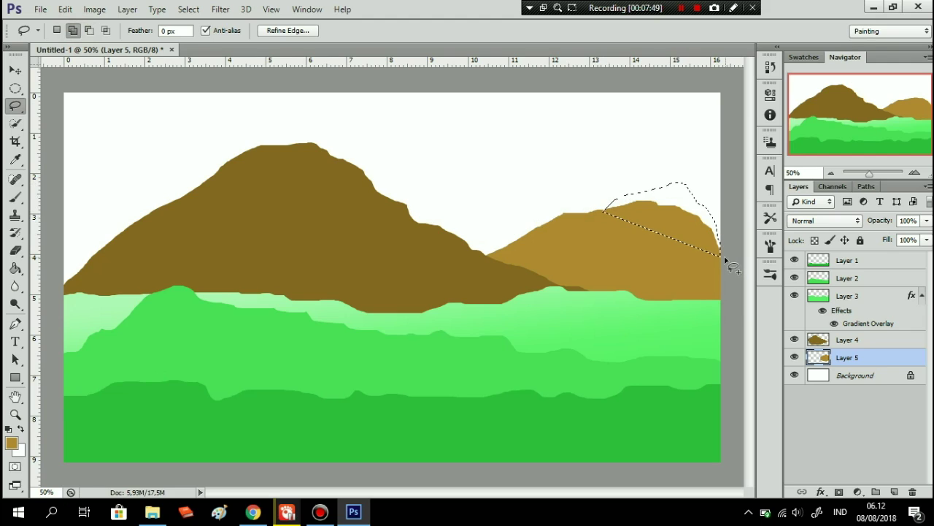
key(g)
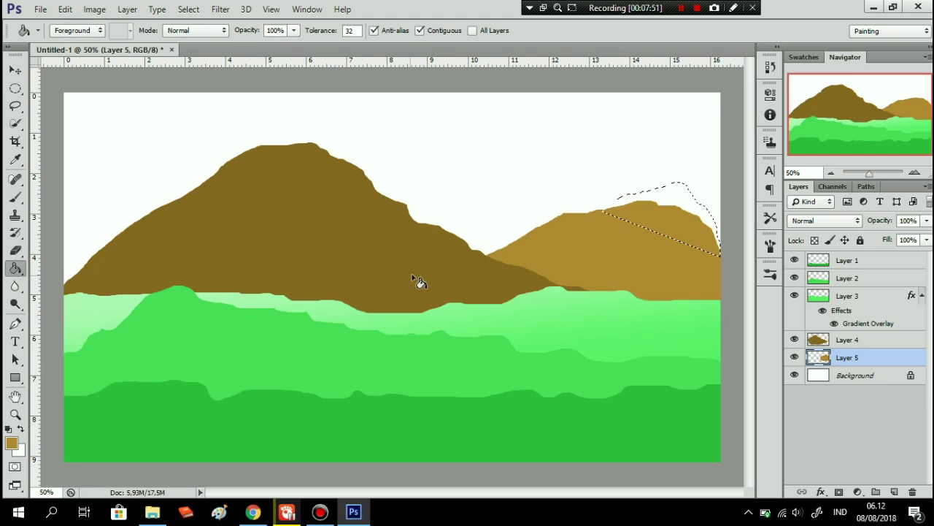
click(670, 187)
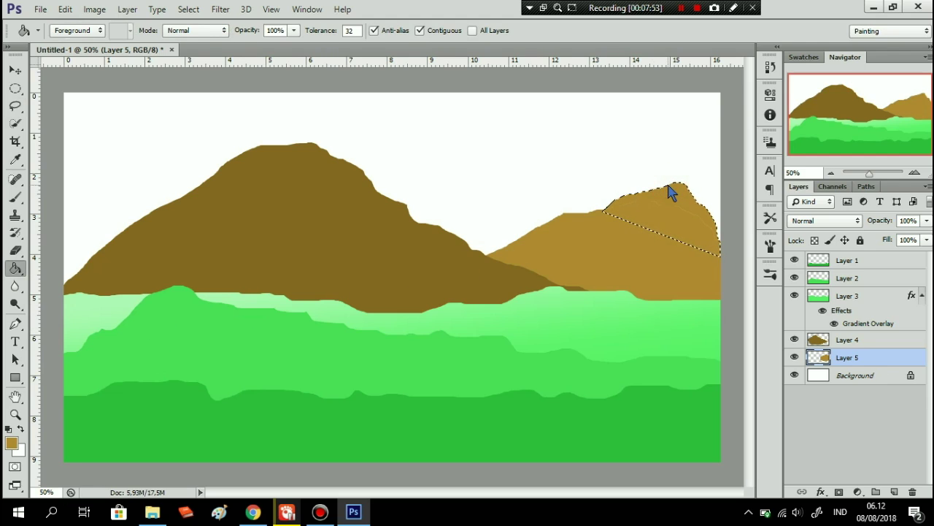
key(ctrl+d)
Step: Add a Solid Color fill layer above Background and tune it to pale cyan #64eee6
click(833, 376)
click(857, 492)
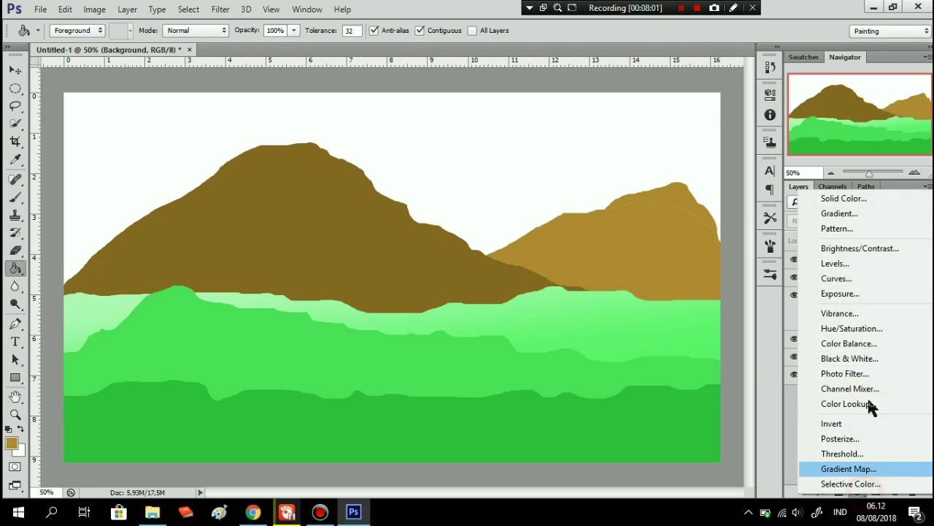
click(872, 203)
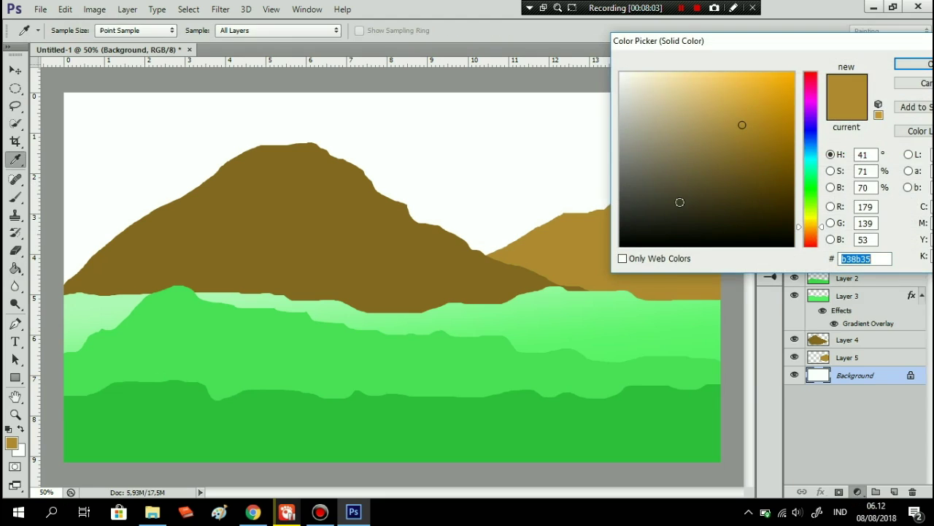
click(813, 160)
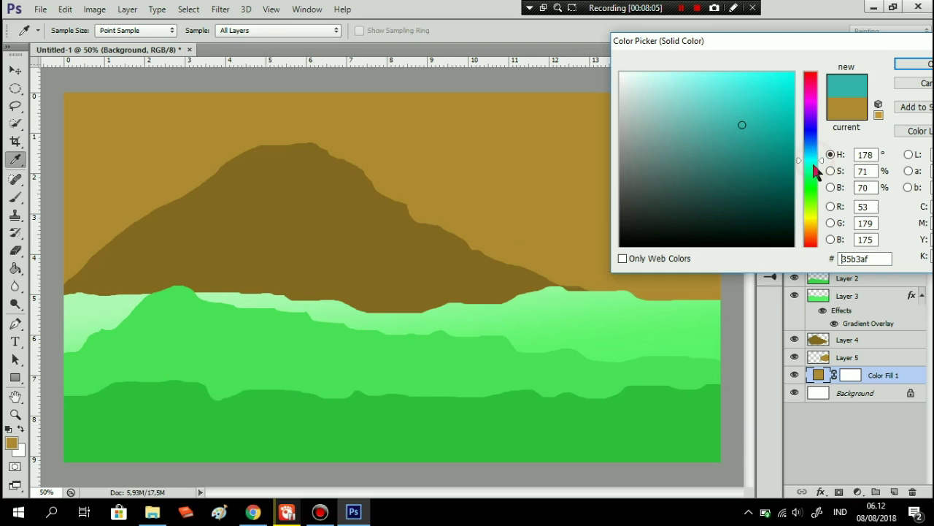
mouse_move(740, 115)
mouse_down()
mouse_move(703, 80)
mouse_move(784, 76)
mouse_move(773, 85)
mouse_move(793, 91)
mouse_up()
mouse_move(823, 168)
mouse_down()
mouse_move(823, 178)
mouse_move(824, 169)
mouse_up()
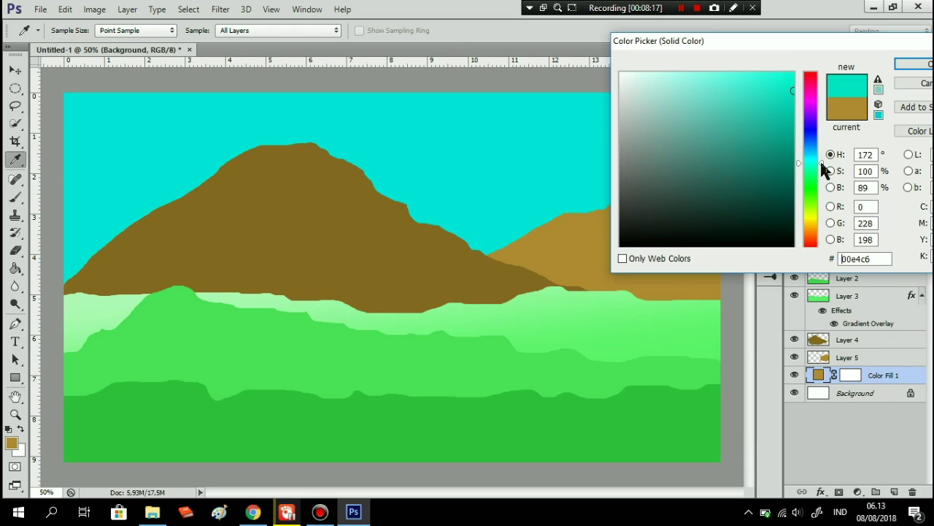
mouse_move(783, 94)
mouse_down()
mouse_move(764, 74)
mouse_move(781, 75)
mouse_up()
drag(813, 156, 823, 160)
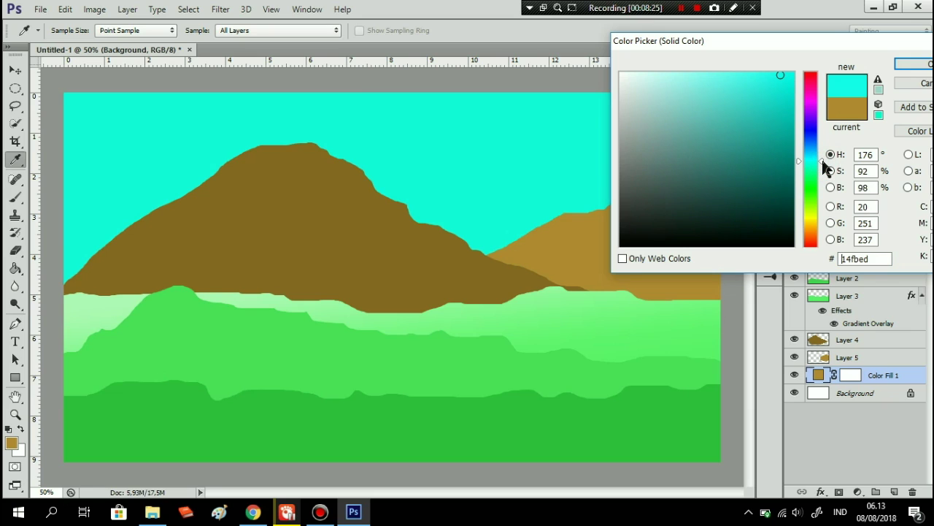
drag(780, 89, 729, 83)
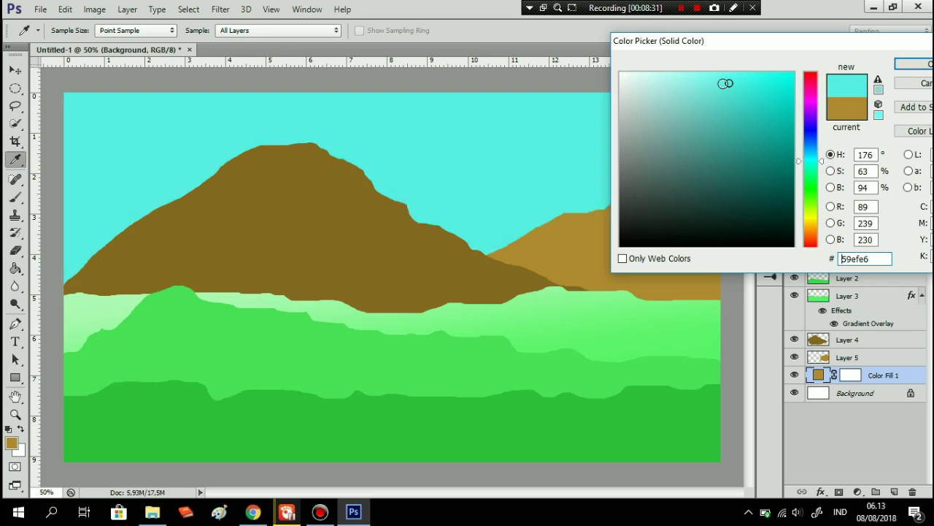
click(721, 83)
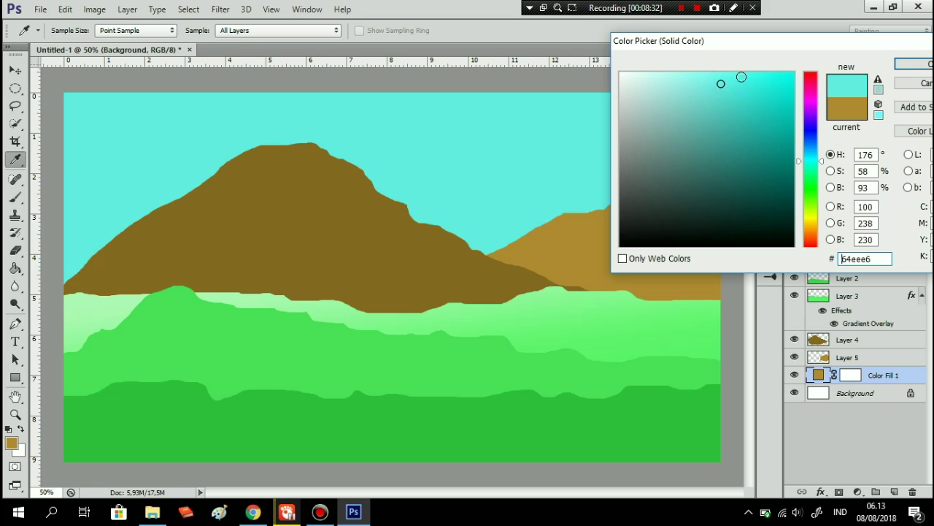
click(905, 65)
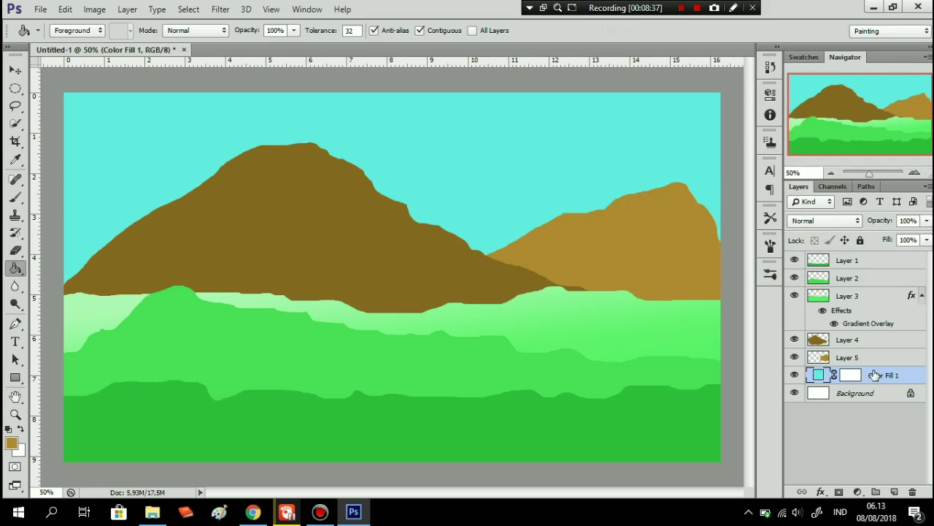
Step: Add Layer 6 above Layer 4 and clip it to the left mountain
click(868, 345)
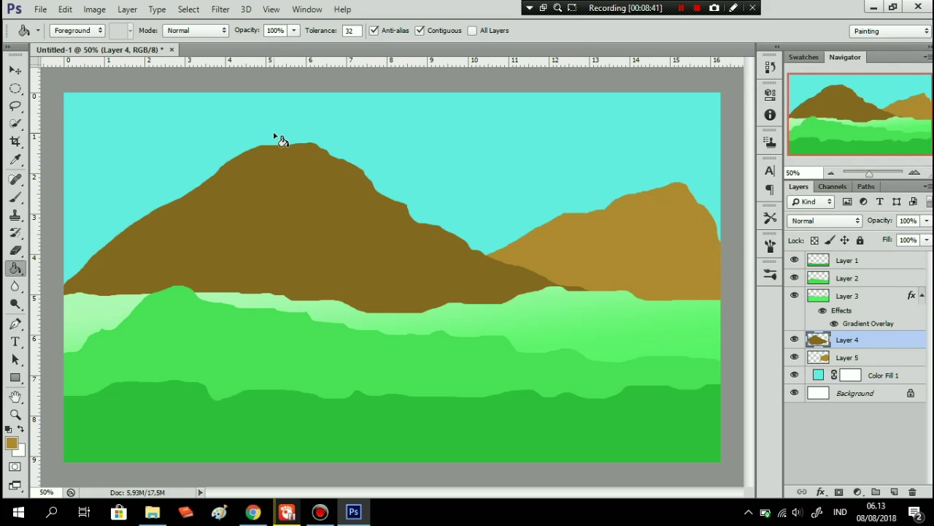
key(l)
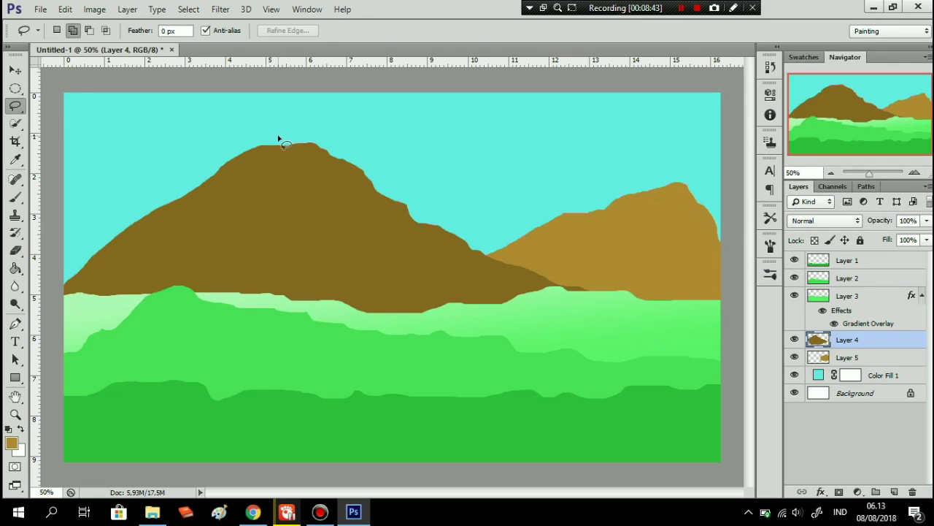
click(894, 491)
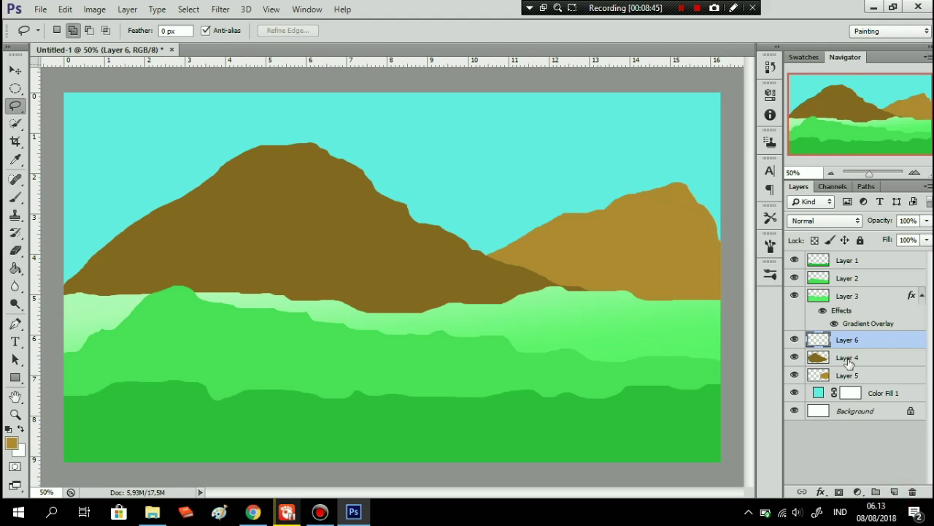
right_click(854, 340)
click(626, 237)
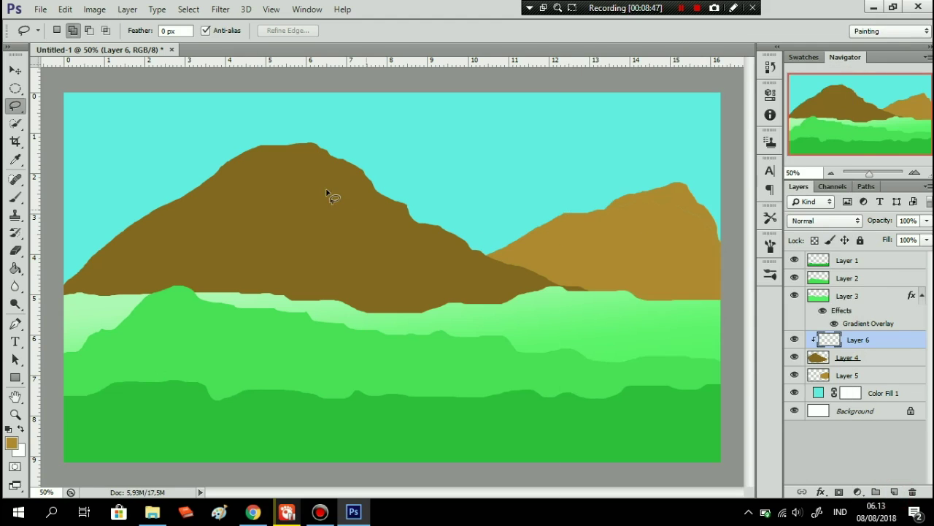
Step: Lasso the left mountain's right slope and fill it light tan #b59859
mouse_move(285, 132)
mouse_down()
mouse_move(315, 202)
mouse_move(376, 238)
mouse_move(476, 260)
mouse_up()
drag(413, 192, 285, 130)
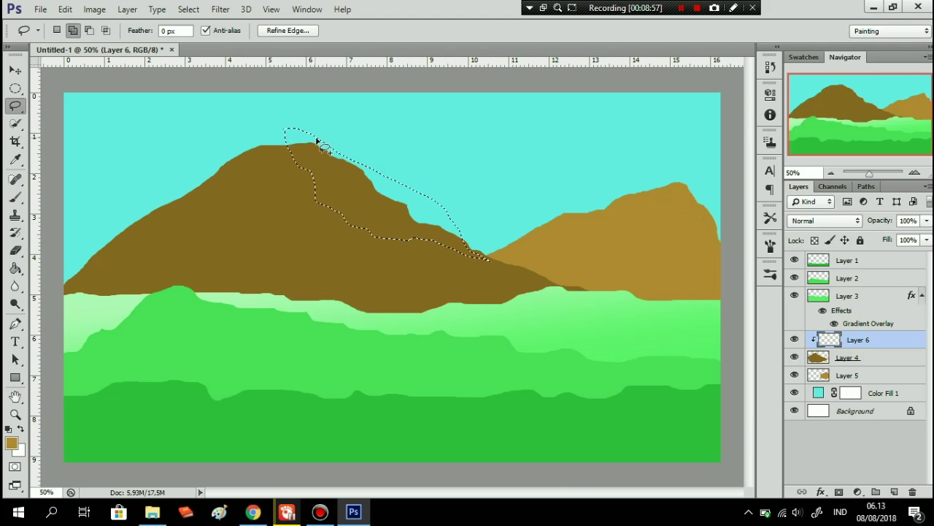
click(12, 442)
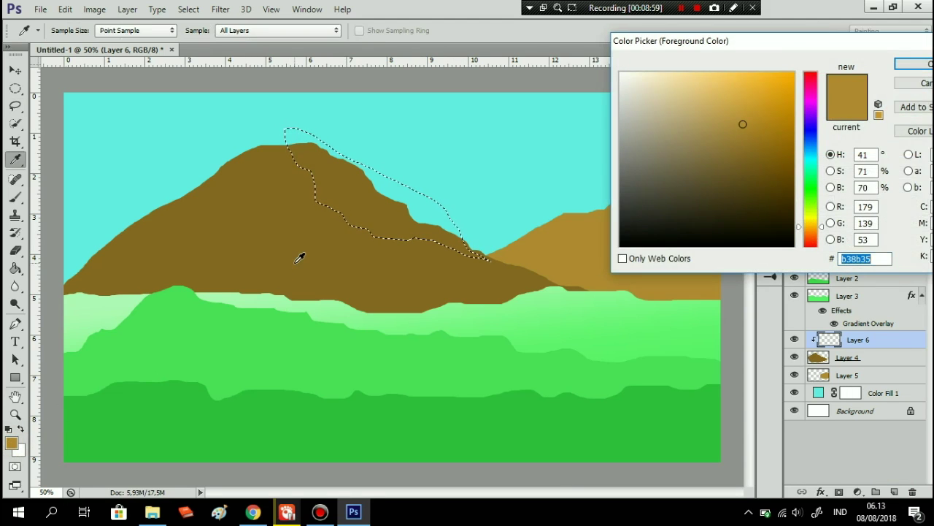
click(302, 256)
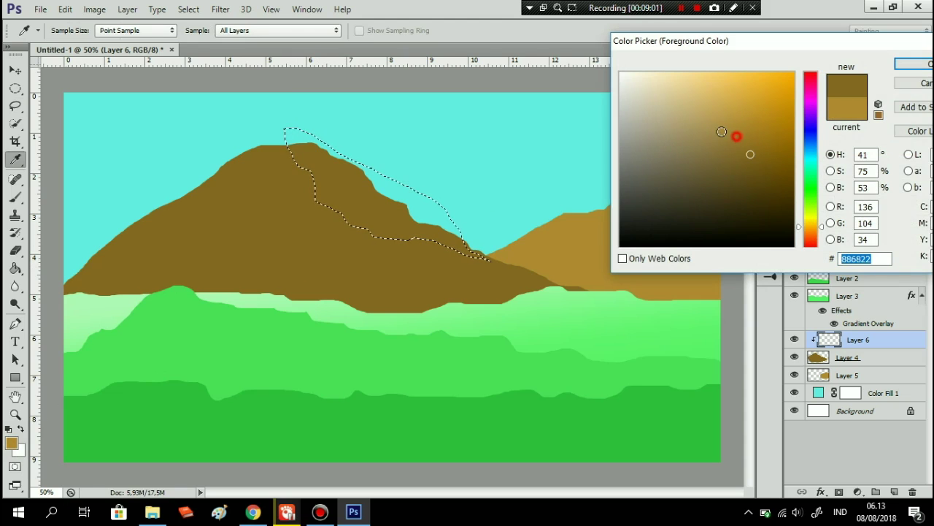
drag(734, 137, 707, 123)
click(916, 65)
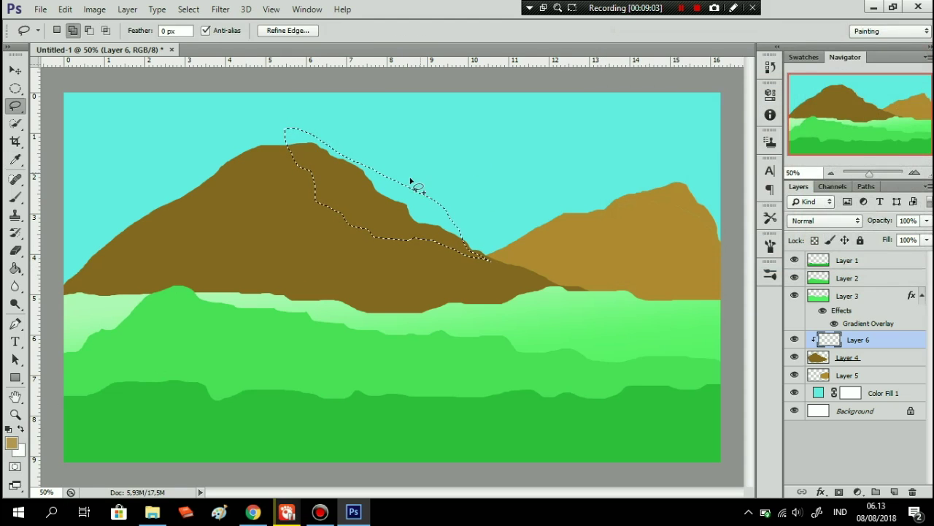
key(g)
click(363, 191)
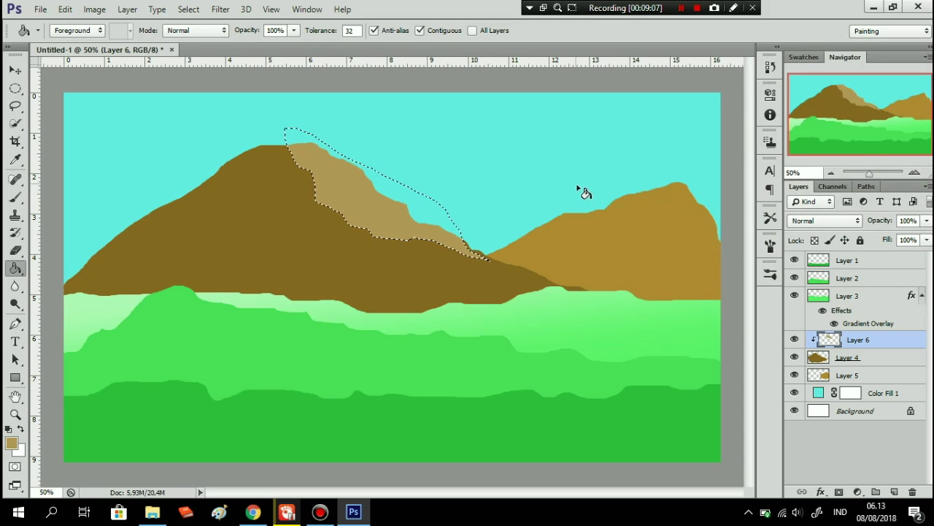
Step: Add Layer 7 above Layer 5 and clip it to the right mountain
key(l)
click(859, 376)
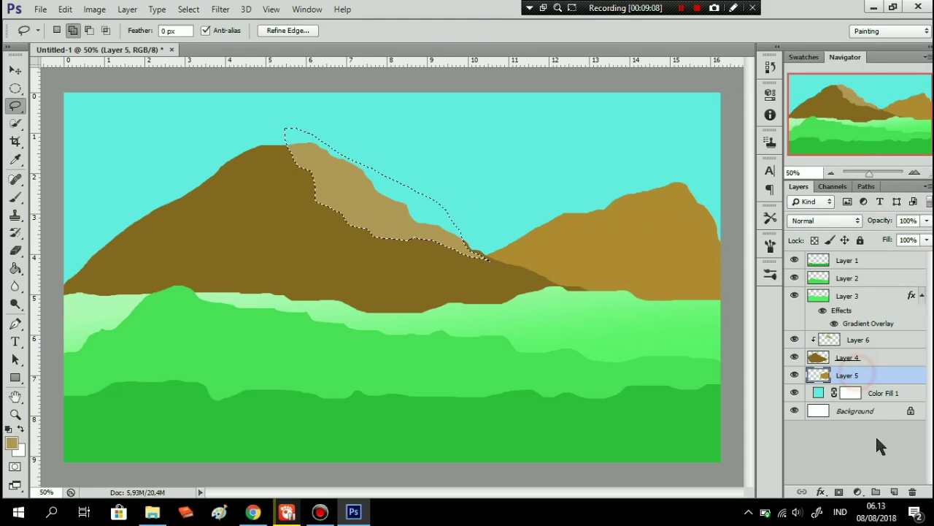
click(895, 491)
right_click(853, 386)
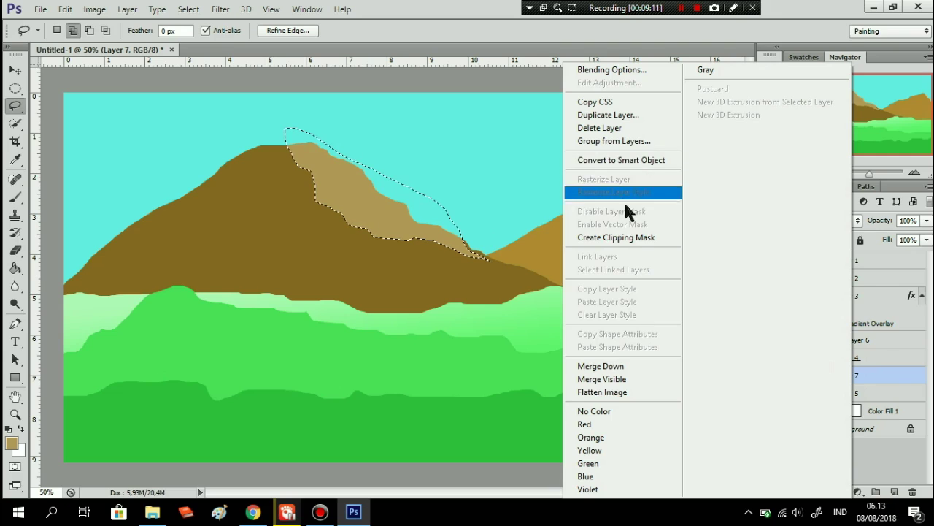
click(632, 238)
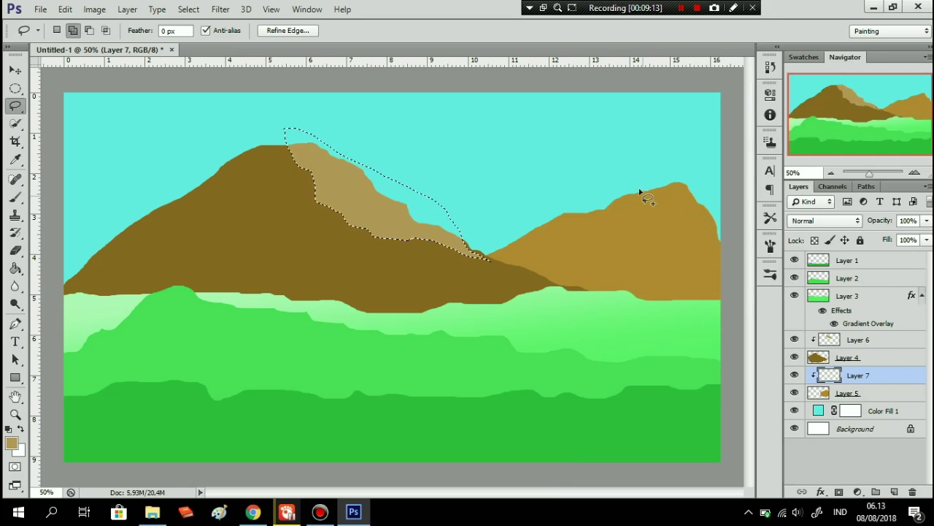
Step: Lasso the right mountain's right slope, fill it paler tan #d2ad5d, and deselect
mouse_move(638, 170)
mouse_down()
mouse_move(695, 254)
mouse_move(728, 229)
mouse_up()
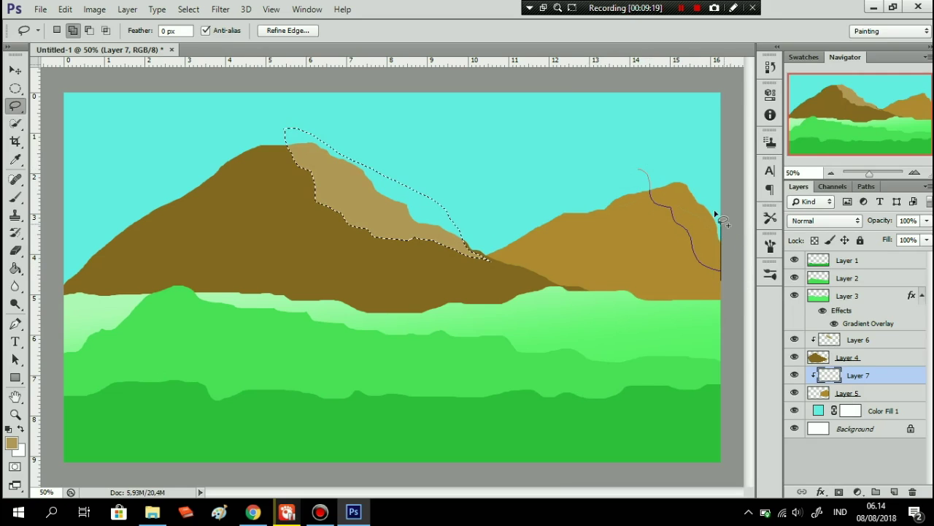
drag(639, 170, 641, 172)
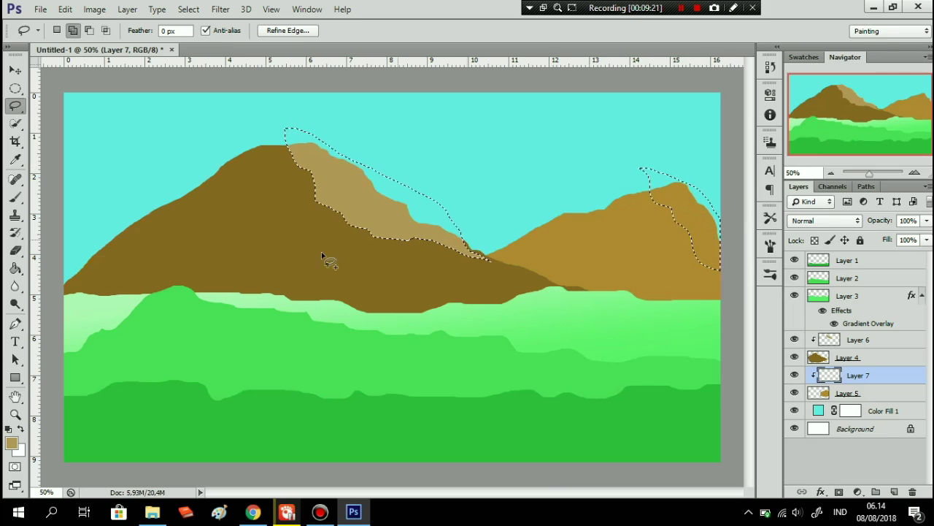
key(g)
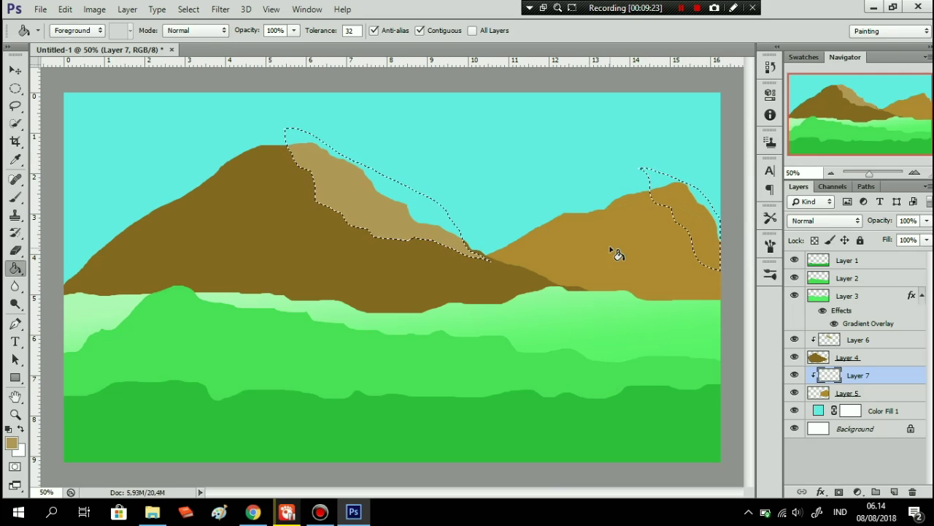
click(11, 443)
click(584, 252)
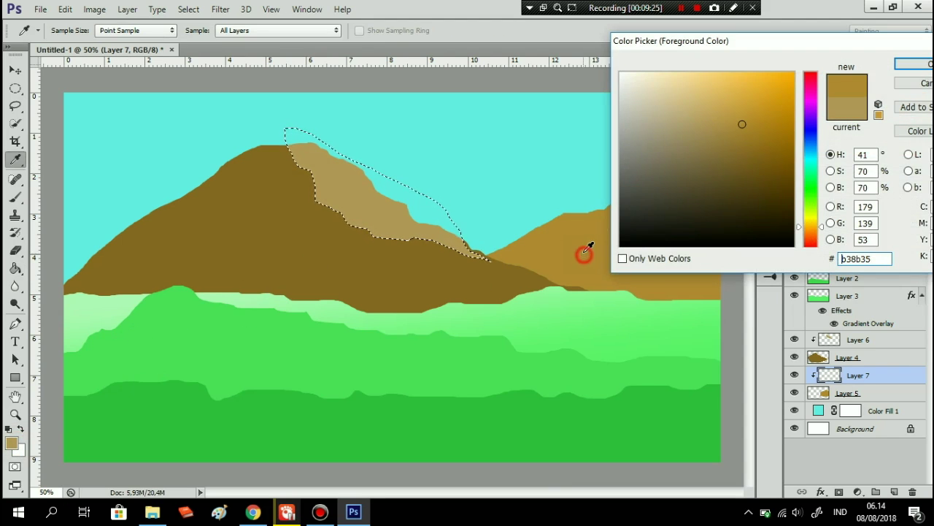
click(717, 103)
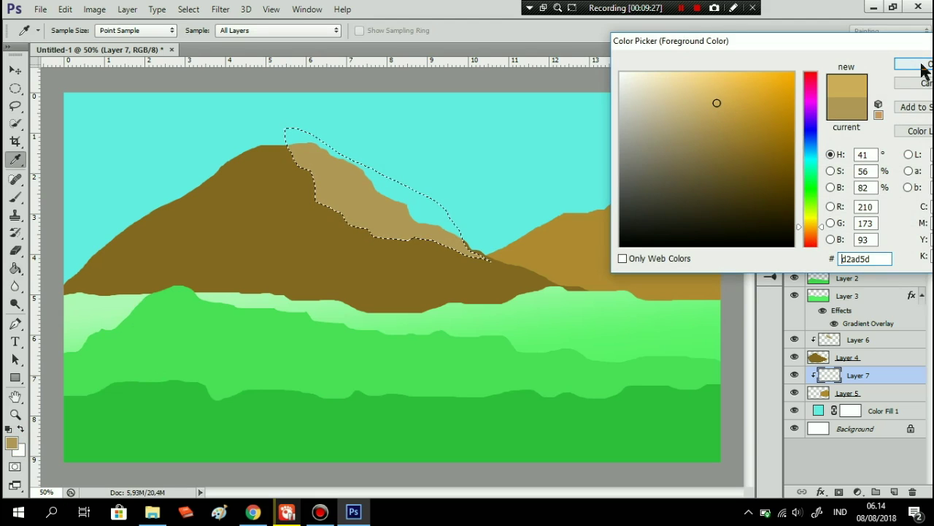
click(914, 64)
click(667, 198)
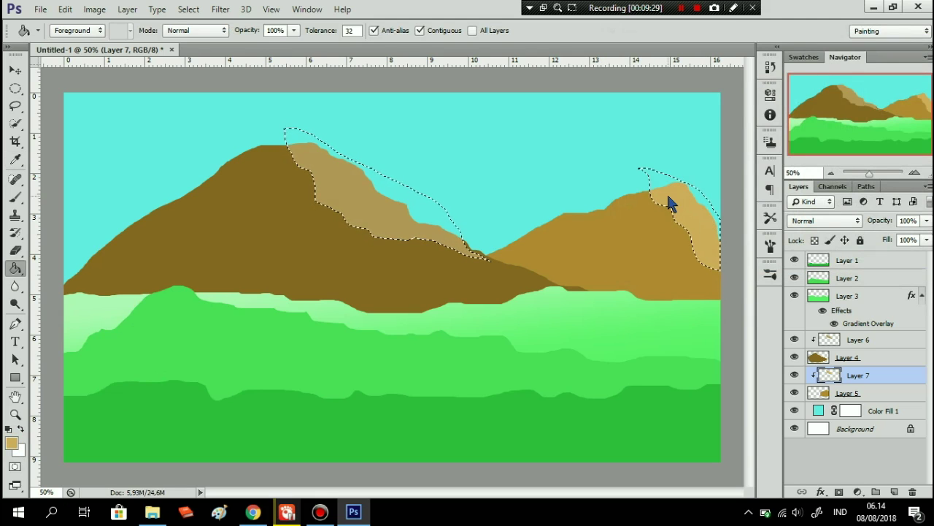
key(ctrl+d)
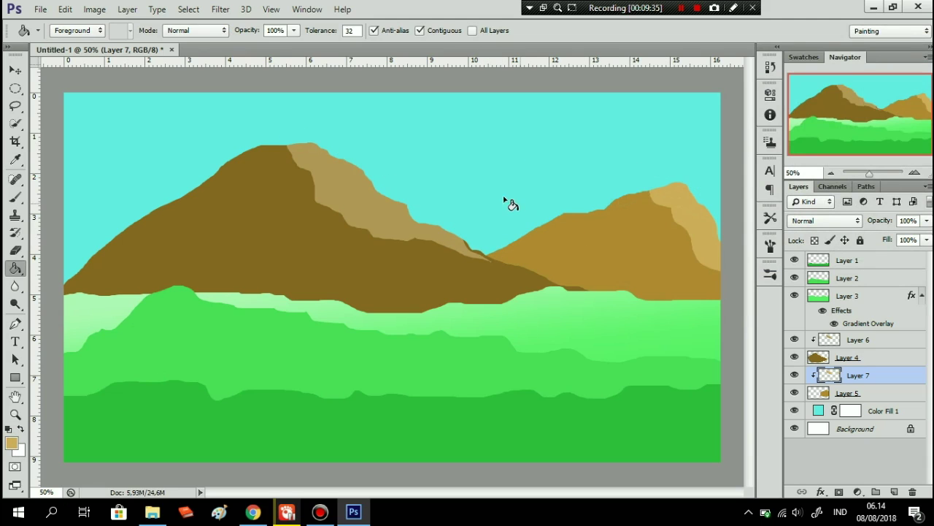
click(883, 415)
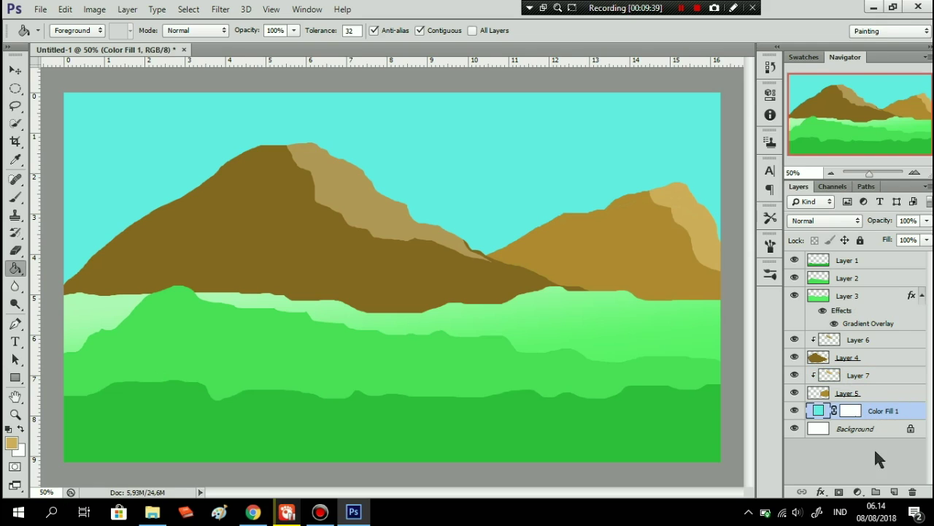
Step: Add Layer 8 above the sky and lasso cloud outlines at upper left, centre, and top right
click(893, 491)
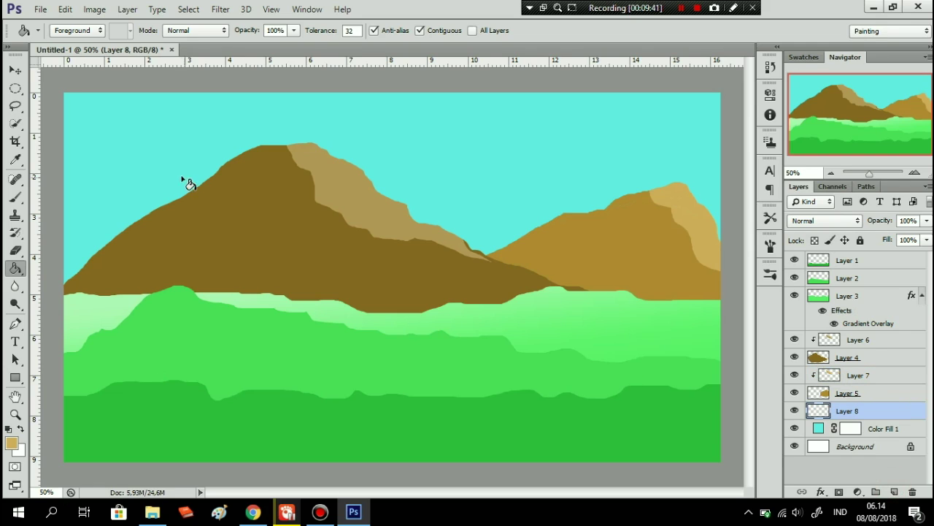
key(l)
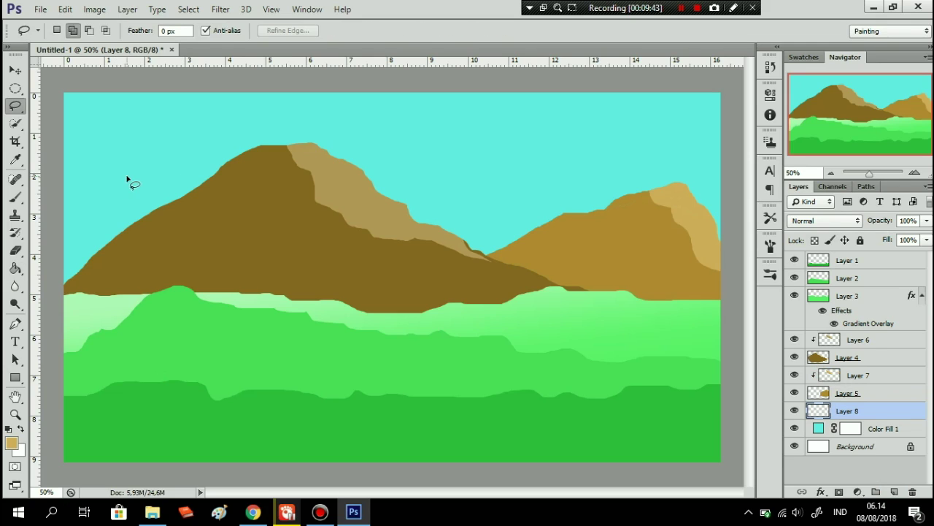
drag(117, 176, 265, 181)
drag(121, 177, 121, 178)
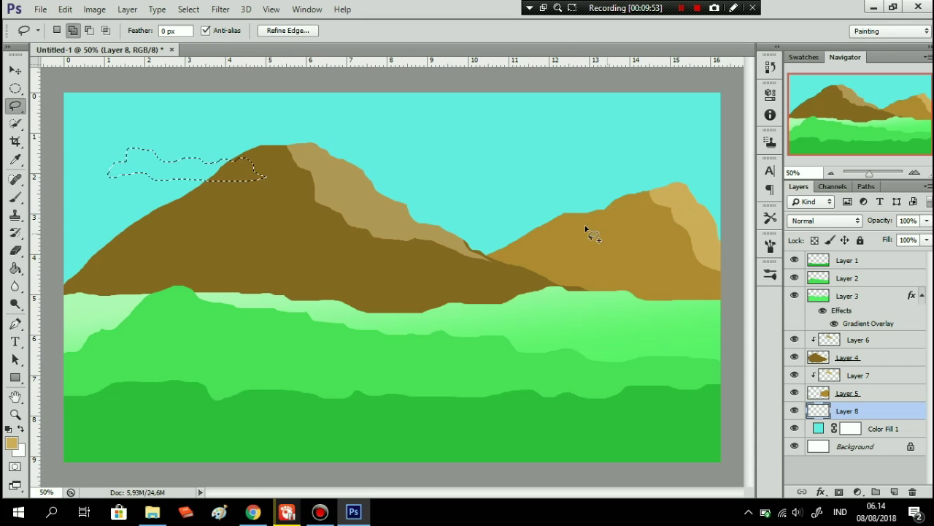
drag(508, 225, 556, 229)
mouse_move(465, 226)
mouse_down()
mouse_move(423, 223)
mouse_move(466, 228)
mouse_up()
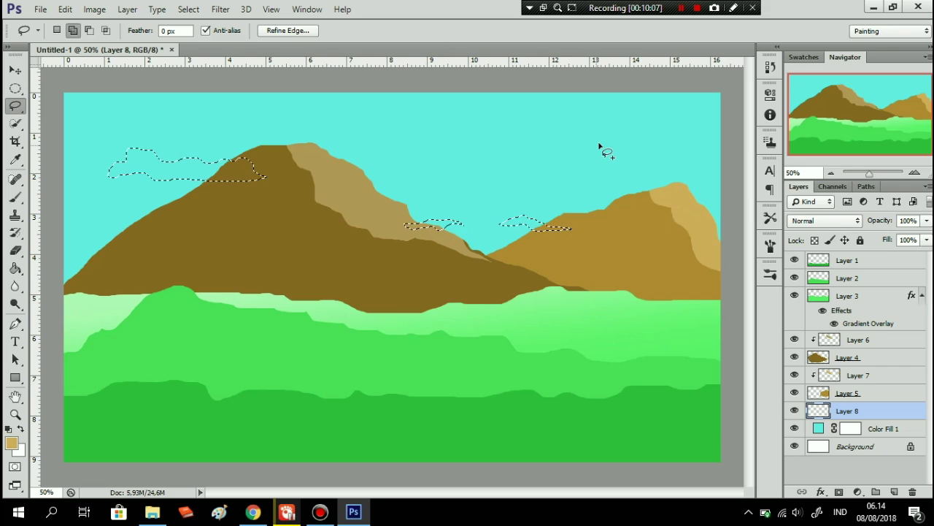
mouse_move(567, 133)
mouse_down()
mouse_move(672, 112)
mouse_move(739, 157)
mouse_move(646, 148)
mouse_up()
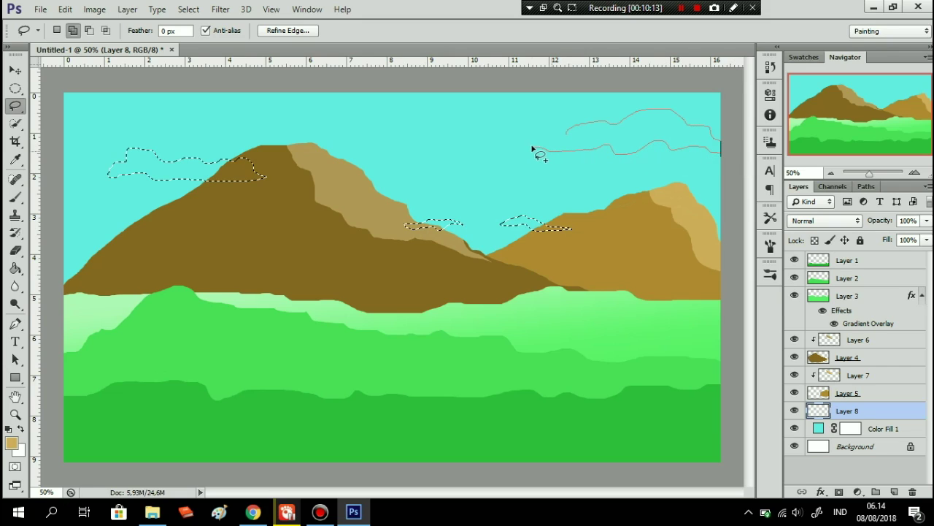
drag(568, 136, 562, 138)
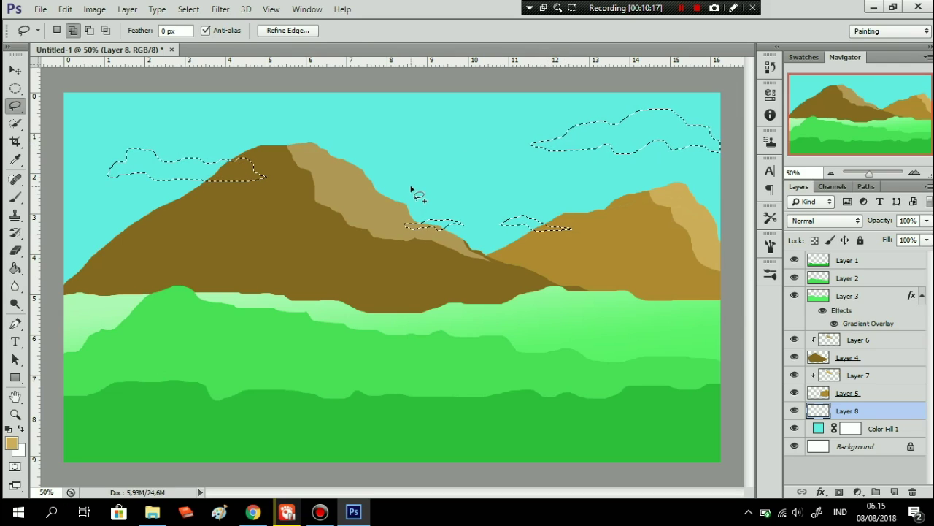
Step: Fill the cloud selections with near-white
key(g)
click(11, 443)
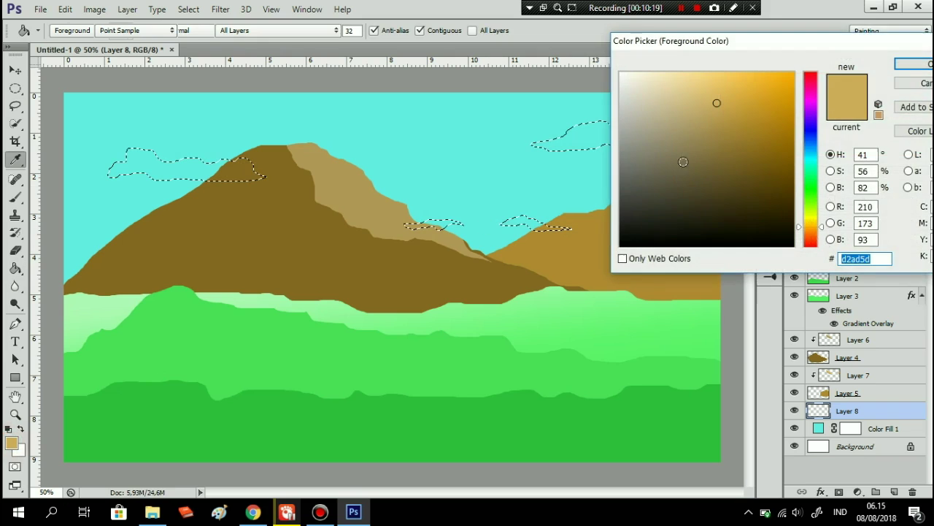
drag(638, 99, 619, 80)
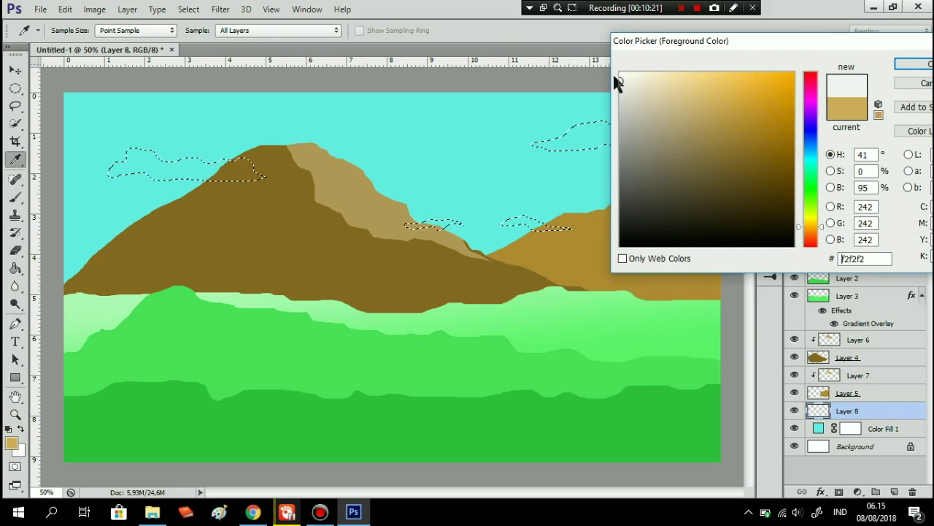
click(914, 65)
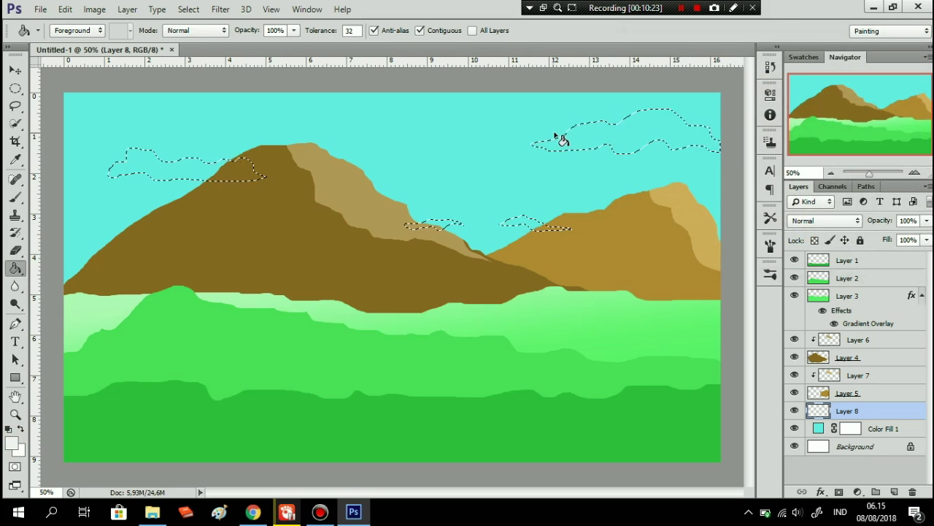
click(584, 126)
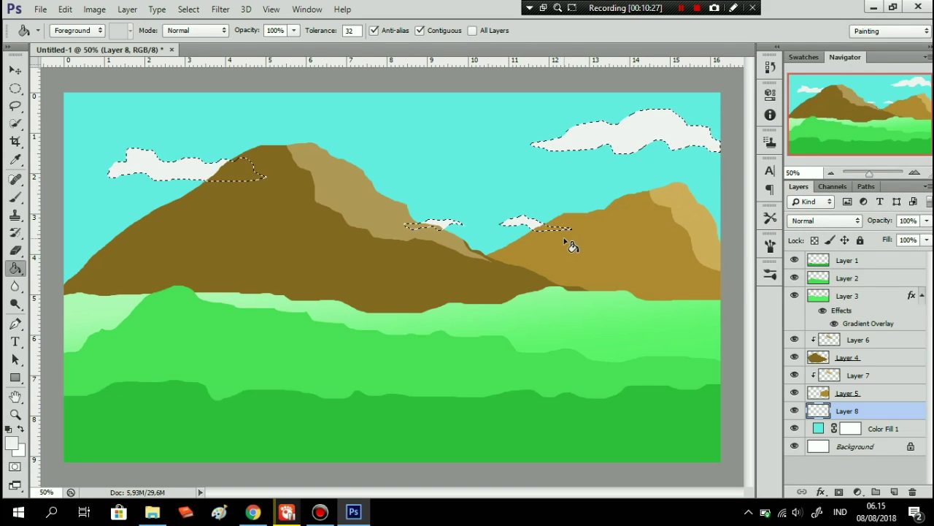
Step: Refill the right and left clouds with brighter white and deselect
click(11, 443)
click(619, 74)
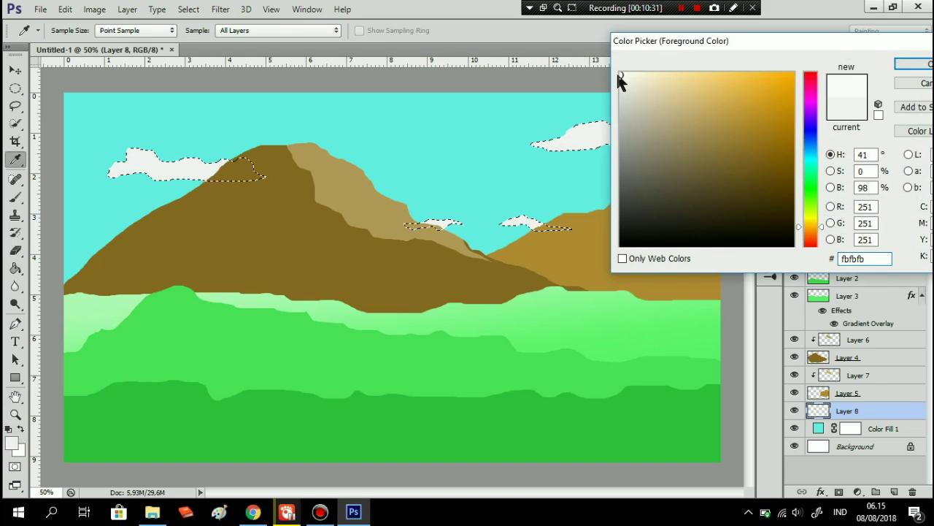
click(912, 65)
key(g)
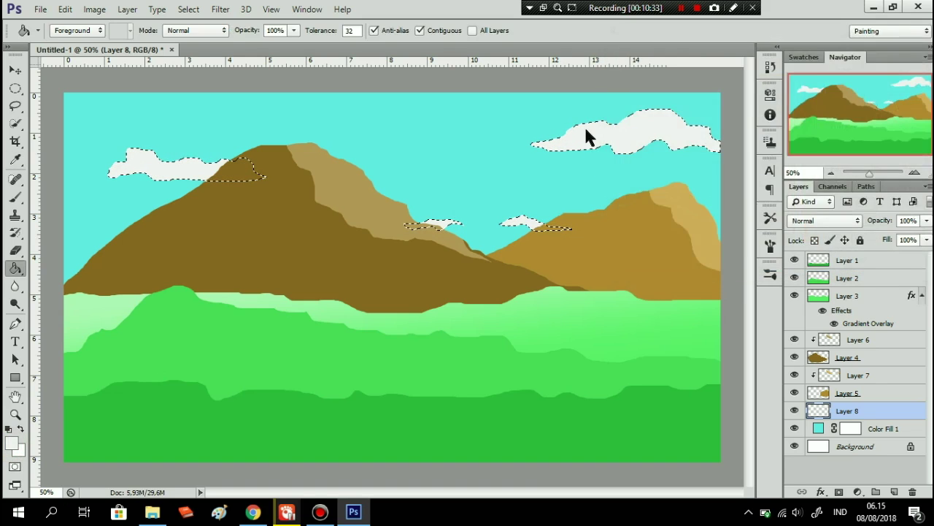
click(585, 134)
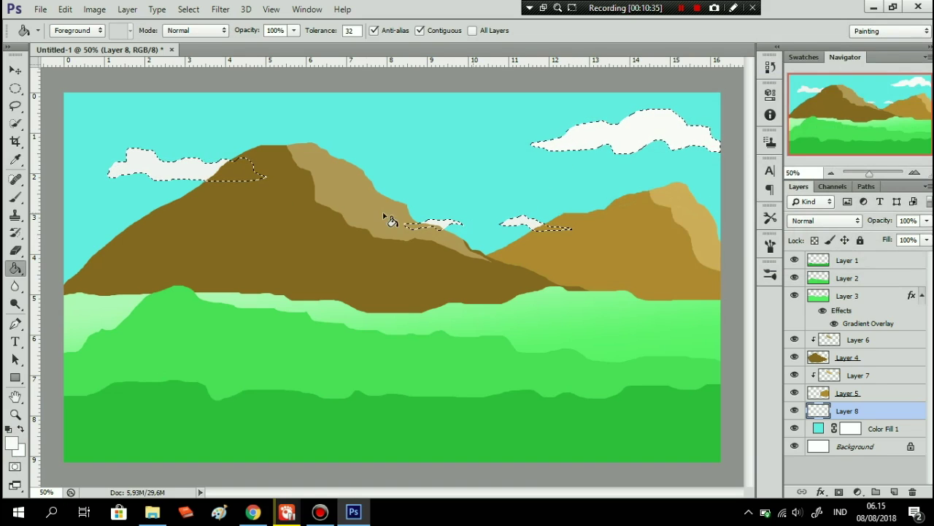
click(129, 153)
key(ctrl+d)
Step: Start Save As with the format set to PNG
click(41, 9)
click(110, 175)
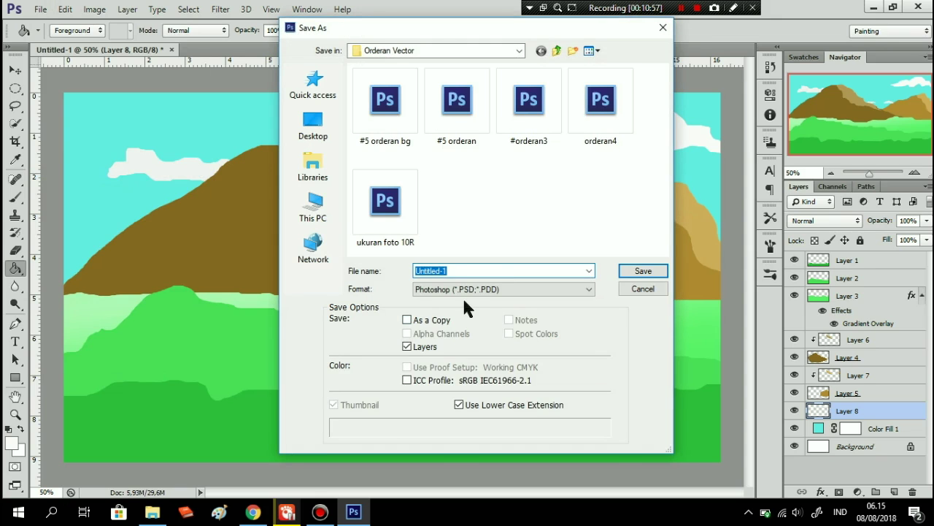
click(469, 289)
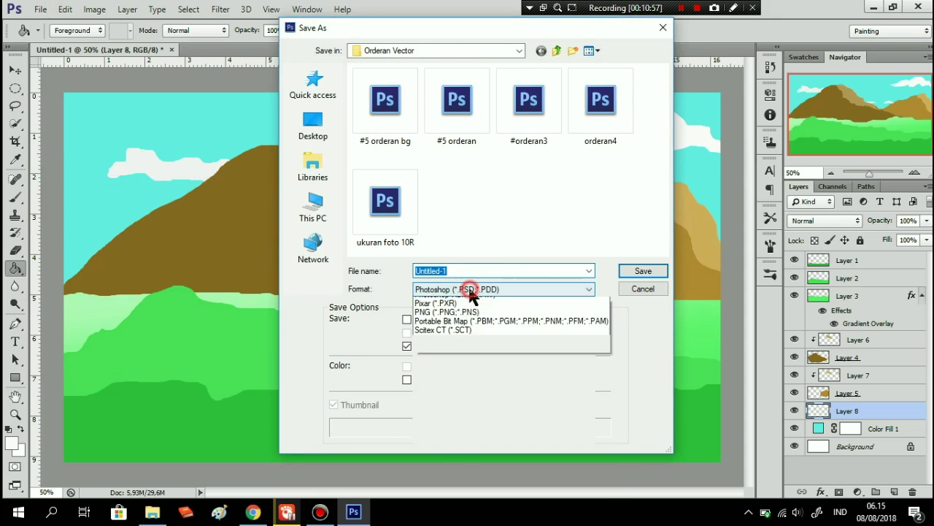
click(465, 451)
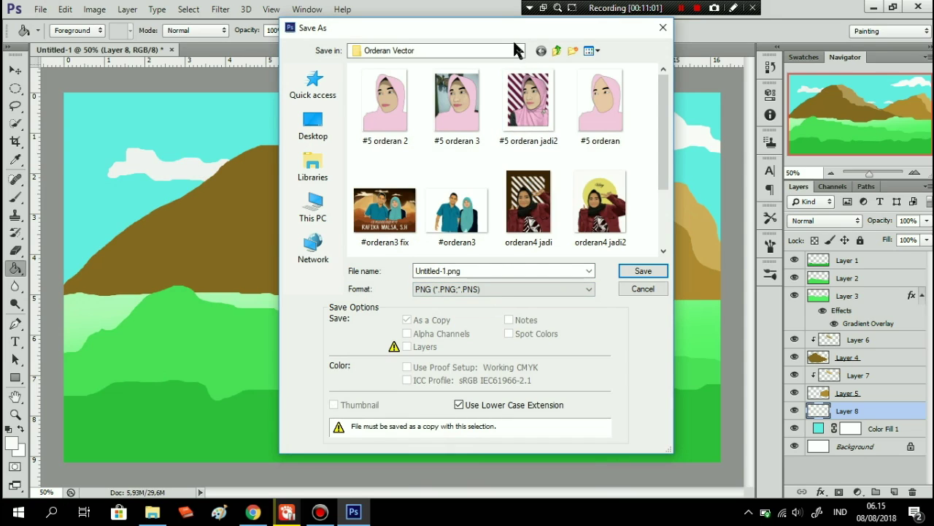
Step: Browse to E:\P.S\CS 6\Background\Landscape as the save location
scroll(596, 183, down, 1)
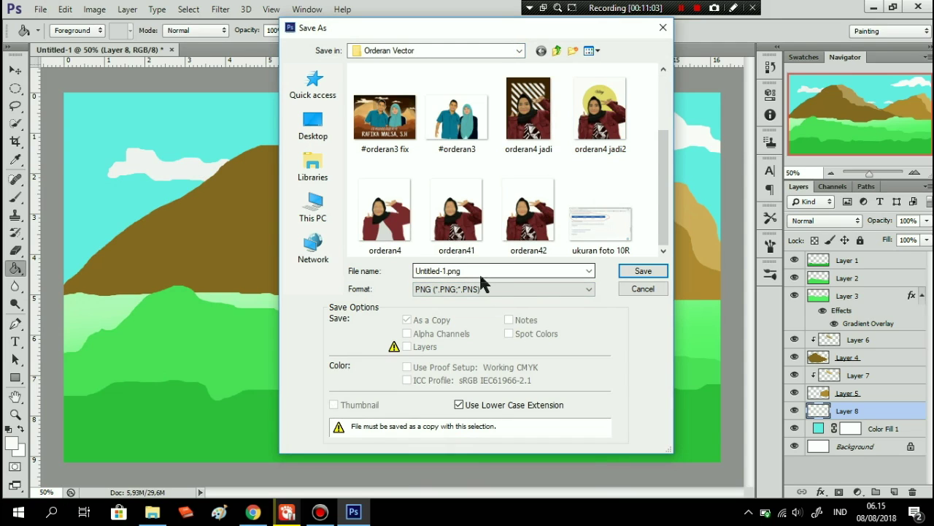
click(518, 45)
click(520, 53)
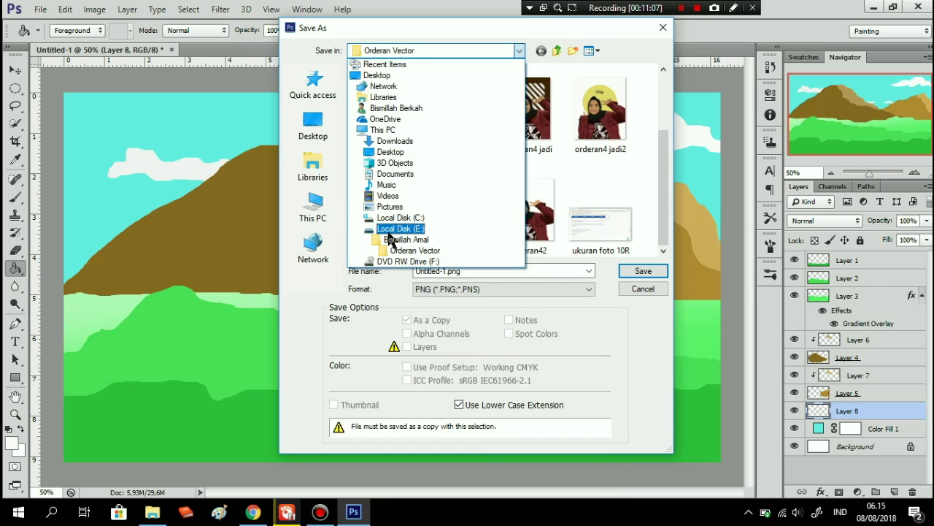
click(389, 228)
scroll(429, 219, down, 3)
double_click(388, 204)
double_click(408, 112)
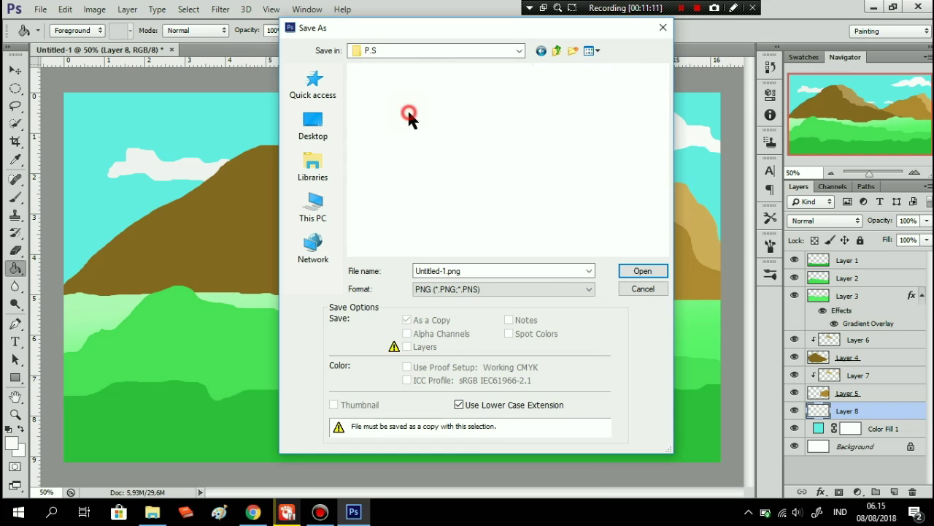
double_click(385, 113)
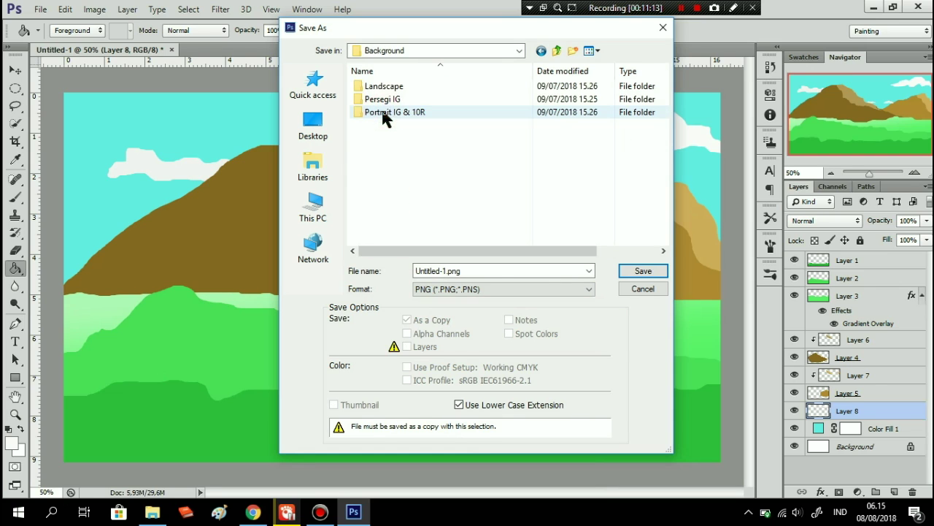
double_click(389, 86)
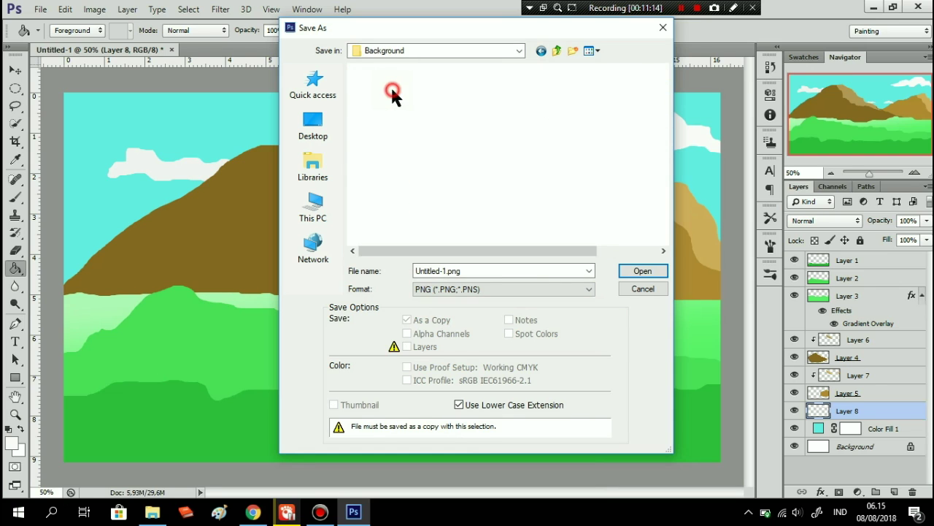
Step: Name the file BG 1, save it, and accept the PNG options
click(486, 268)
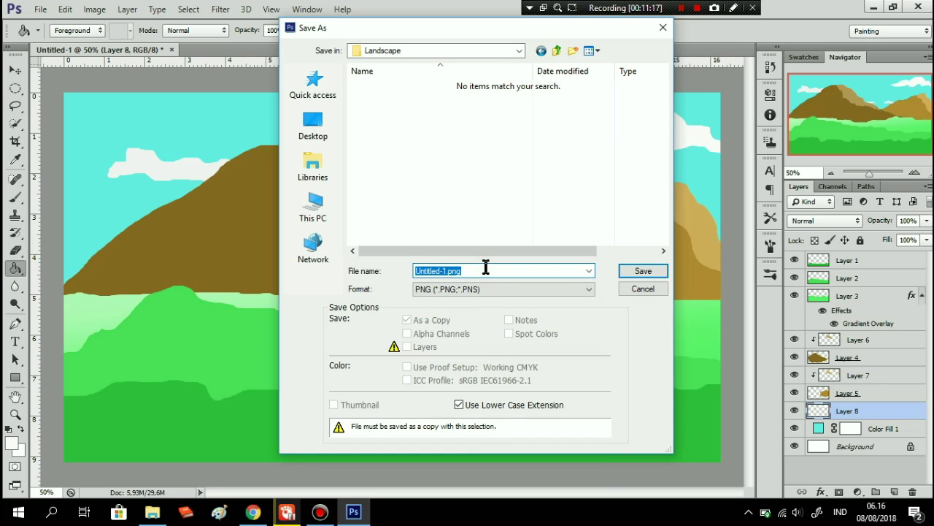
text(BG 1)
key(Return)
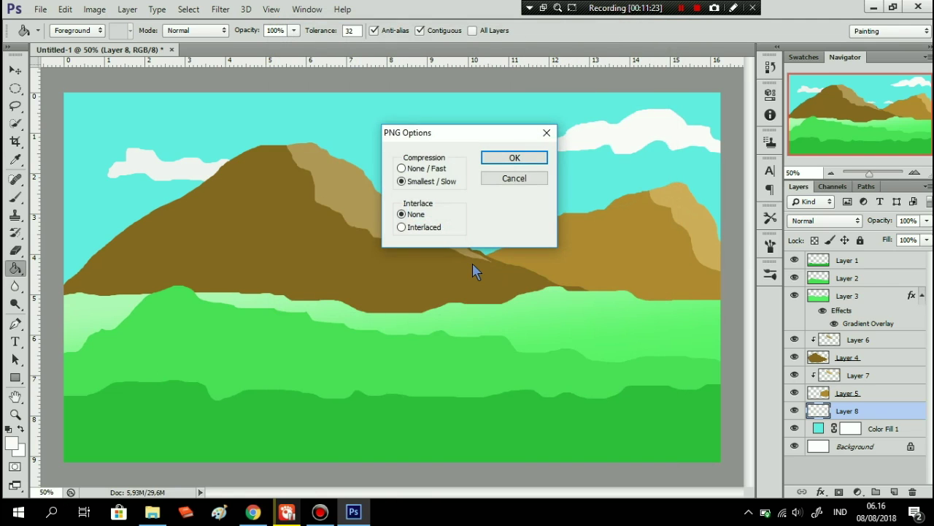
click(504, 161)
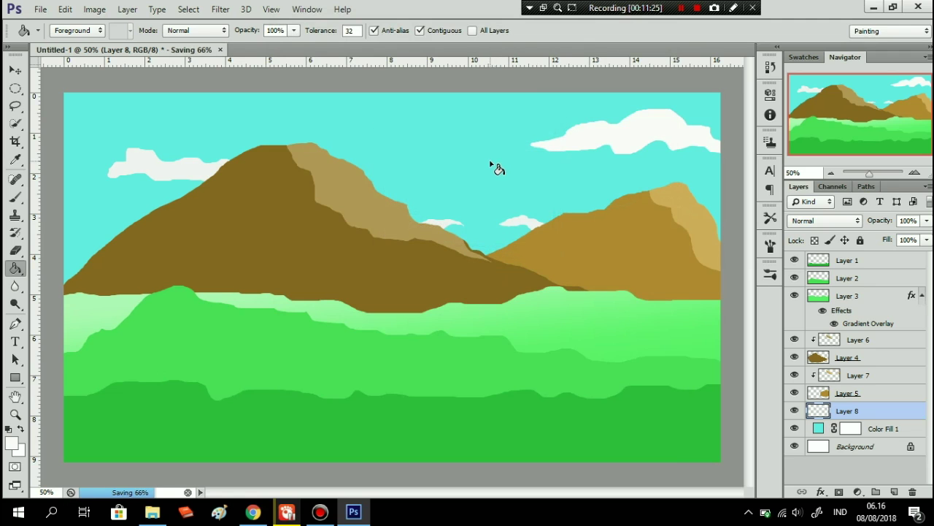
Step: In File Explorer, browse to E:\P.S\CS 6\Background with Large icons and open Landscape
click(155, 518)
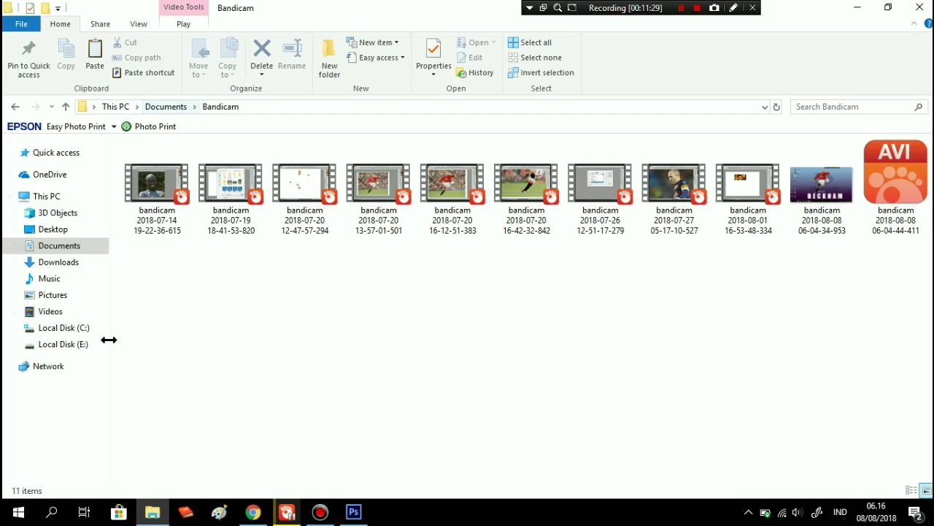
click(86, 345)
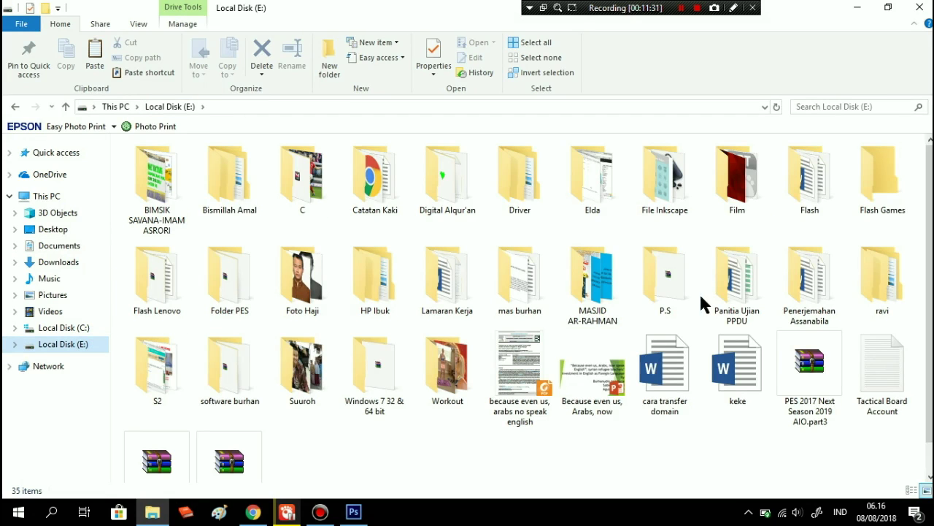
double_click(664, 292)
click(308, 201)
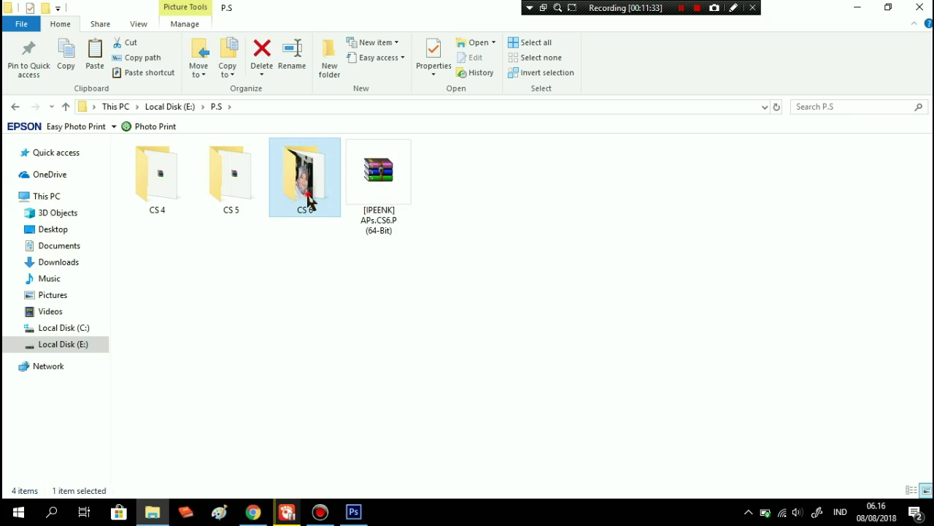
double_click(308, 201)
click(163, 190)
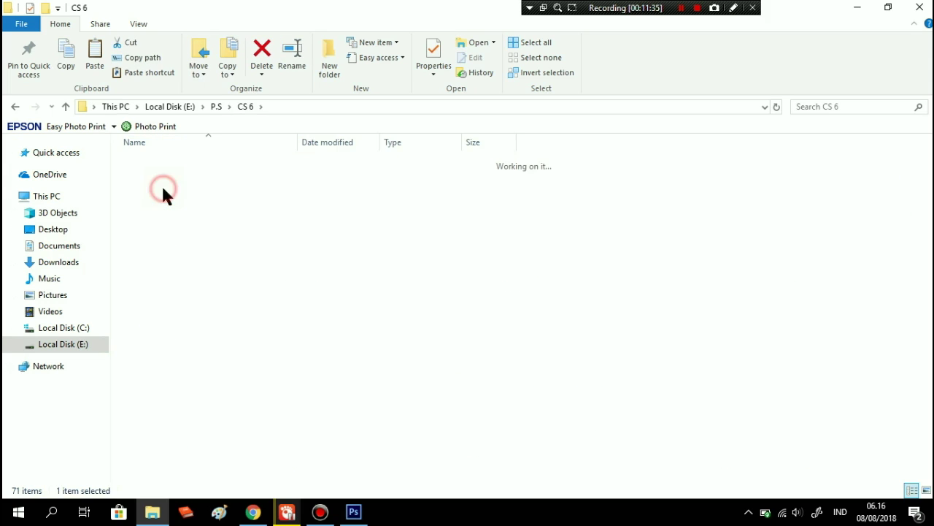
double_click(163, 191)
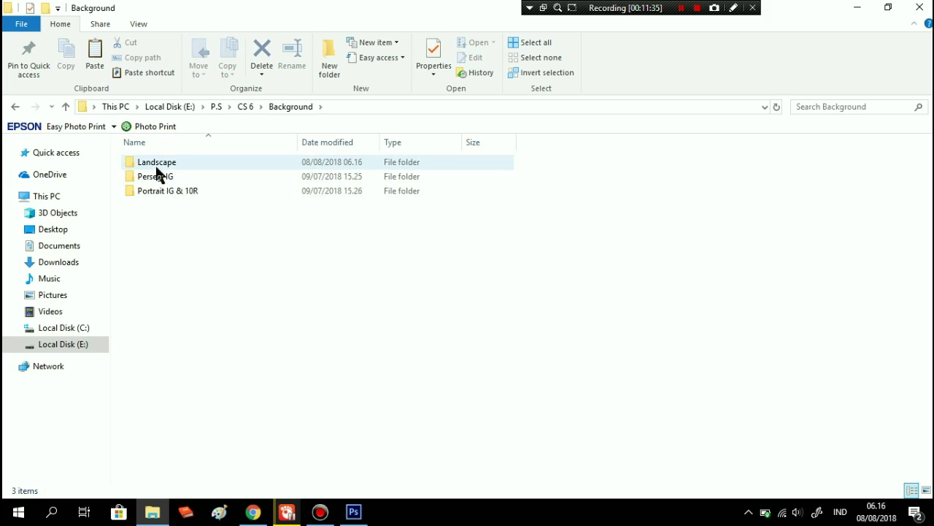
click(146, 22)
click(219, 46)
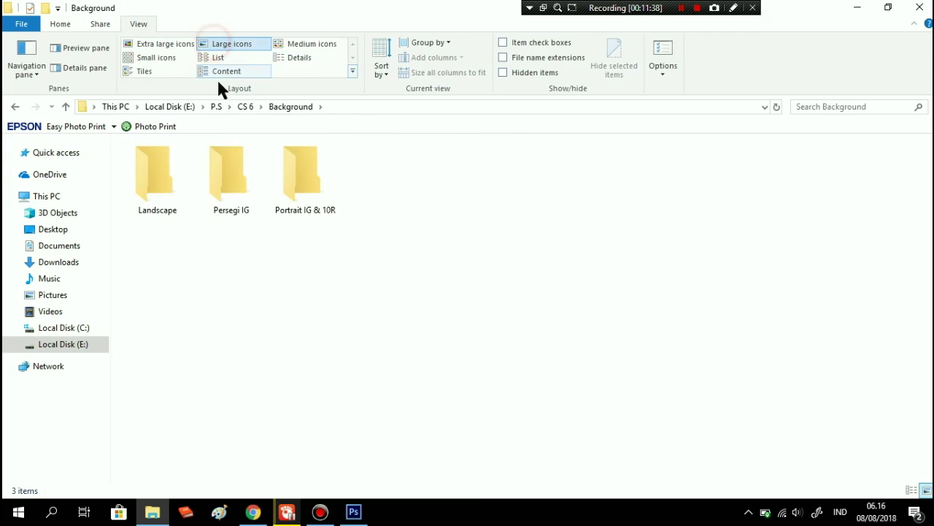
double_click(162, 193)
Step: Preview BG 1 in Photo Gallery, compare it with the Photoshop canvas, then return to File Explorer
click(162, 177)
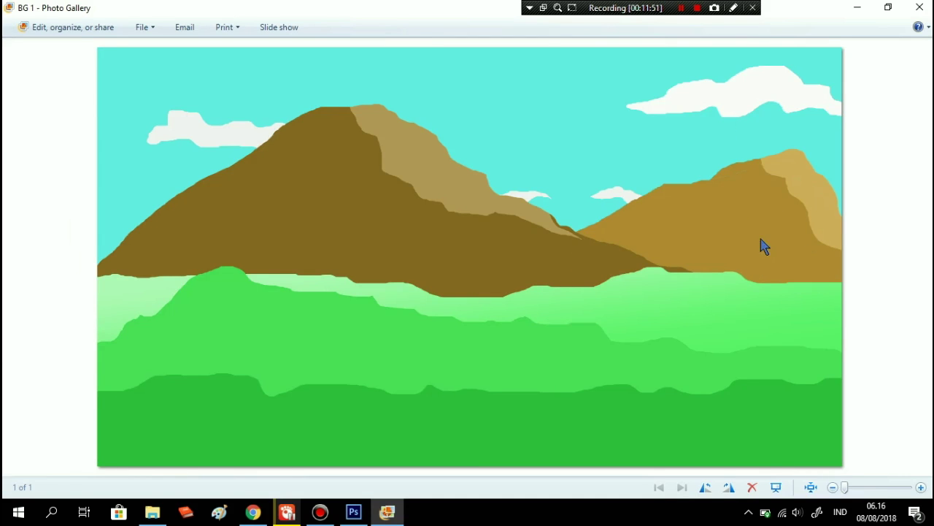
click(352, 515)
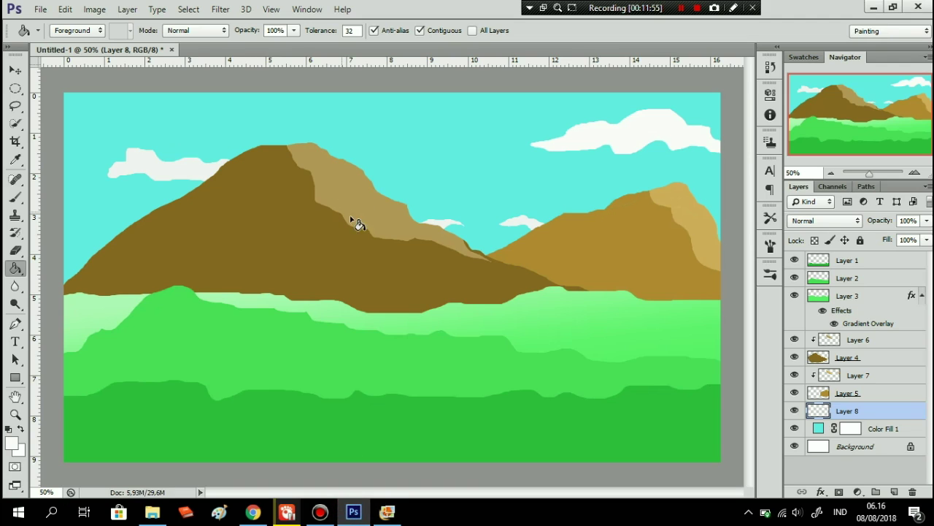
click(387, 512)
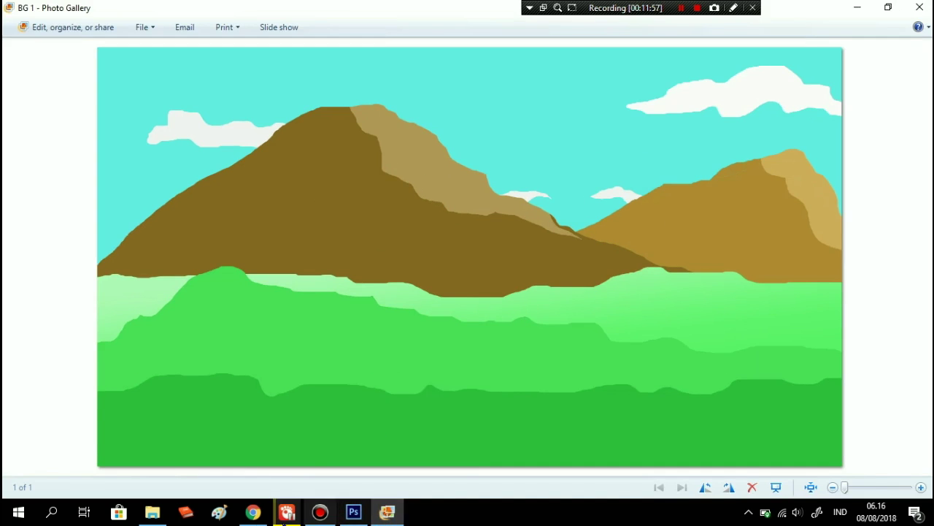
click(252, 512)
Step: Set BG 1 from the Landscape folder as the desktop background and show the desktop
click(151, 512)
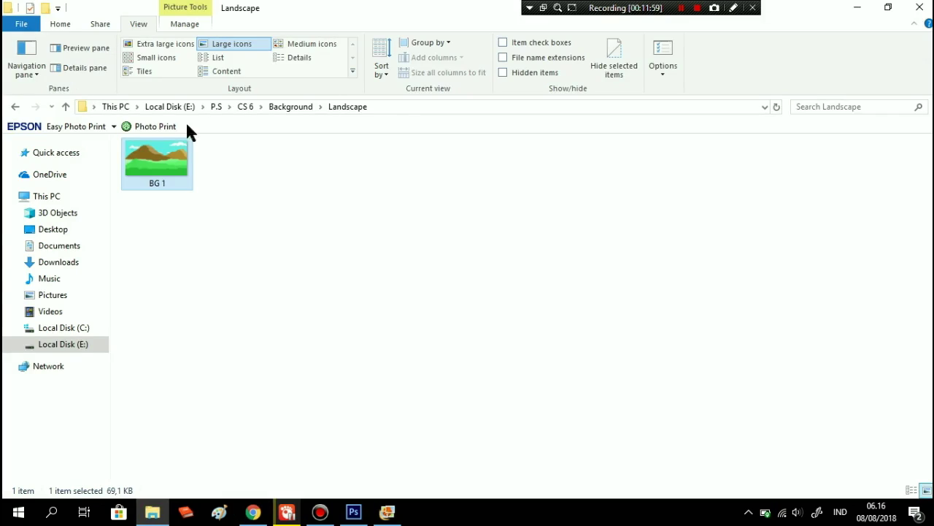
right_click(151, 156)
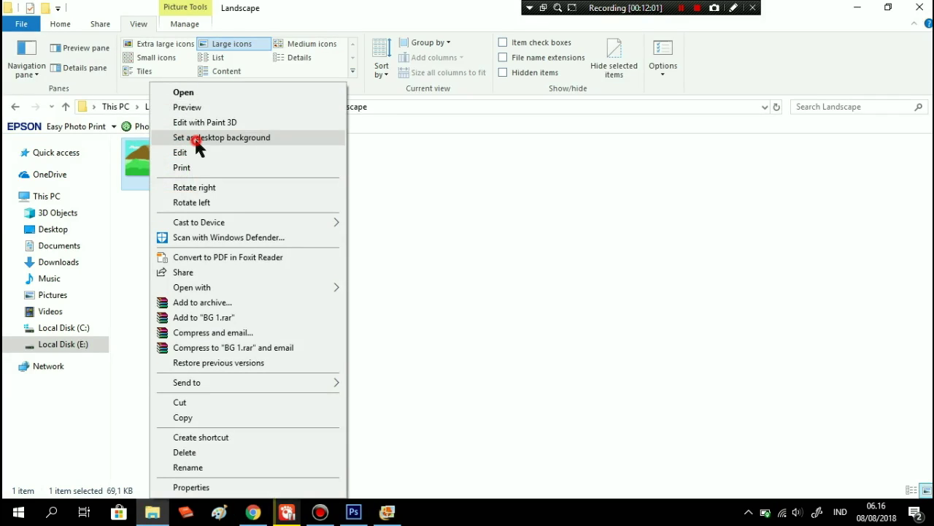
click(196, 140)
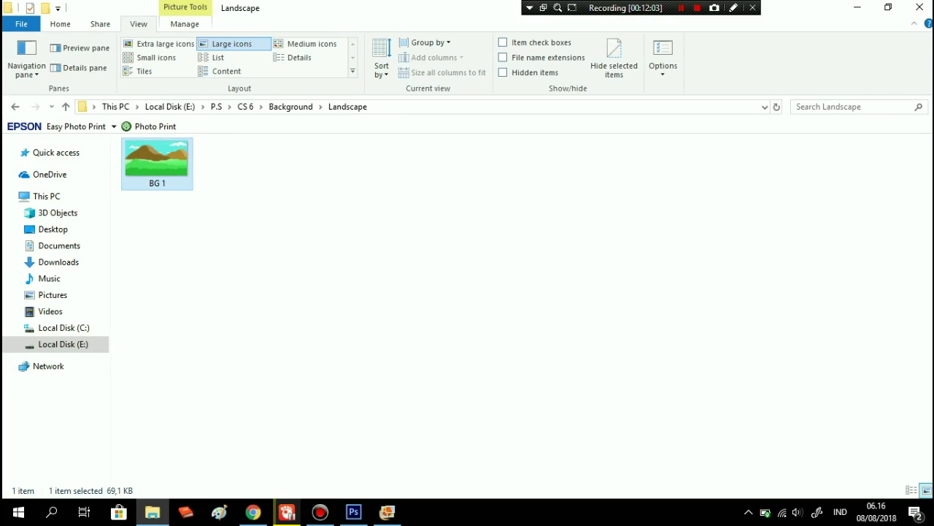
key(super+d)
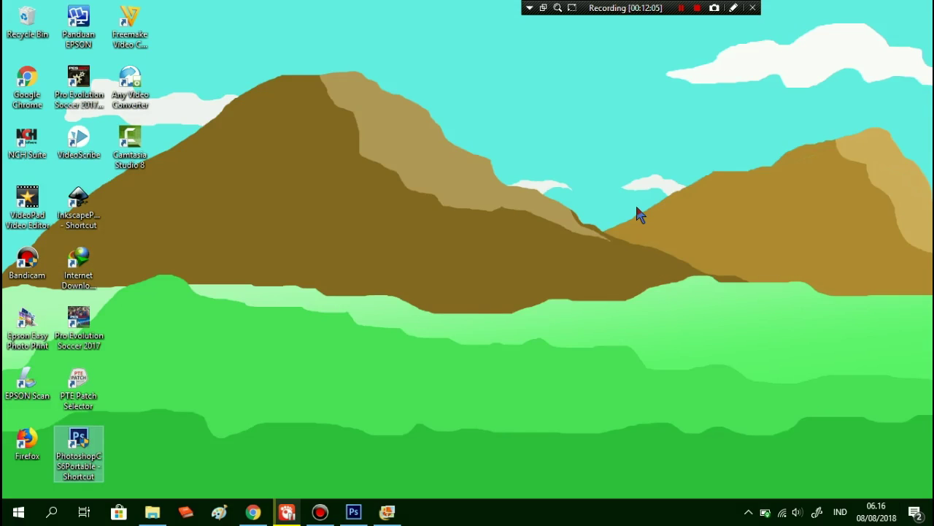